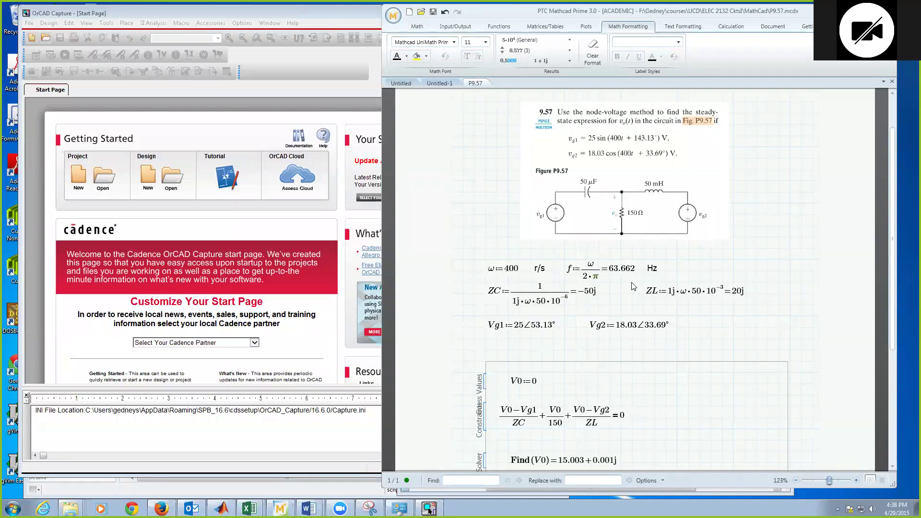
# - Review the Mathcad worksheet by scrolling through it
pyautogui.click(712, 316)
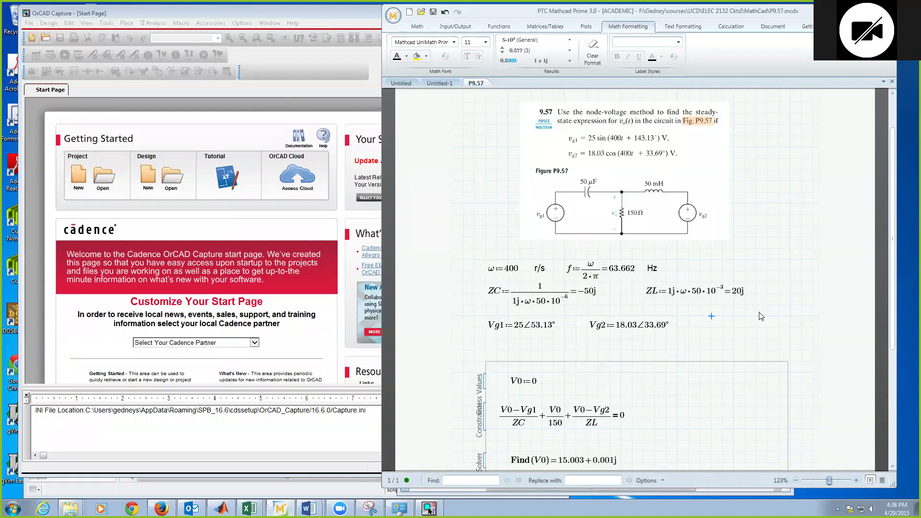
pyautogui.scroll(-1, 751, 329)
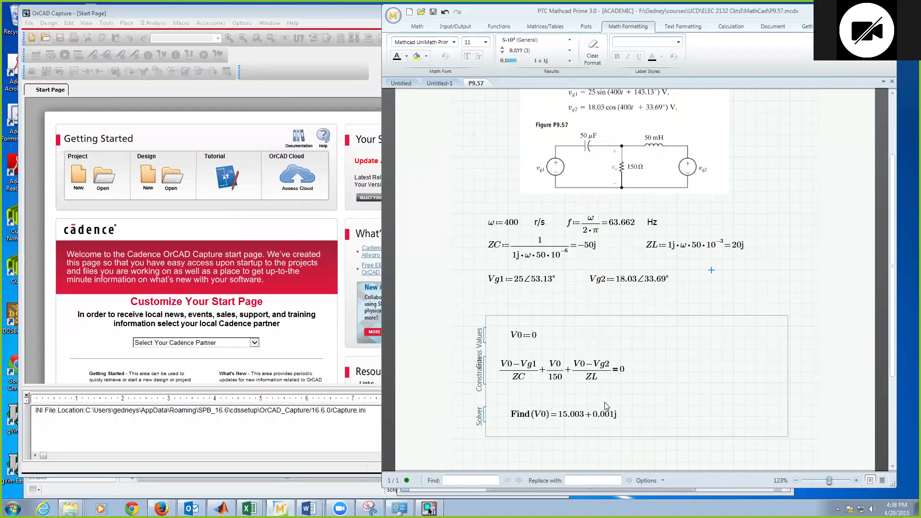
pyautogui.scroll(1, 618, 394)
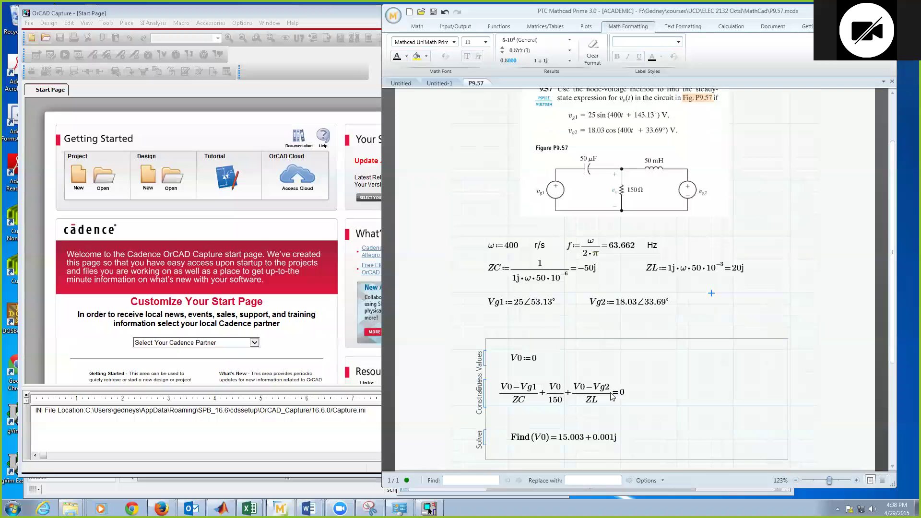
pyautogui.scroll(1, 613, 397)
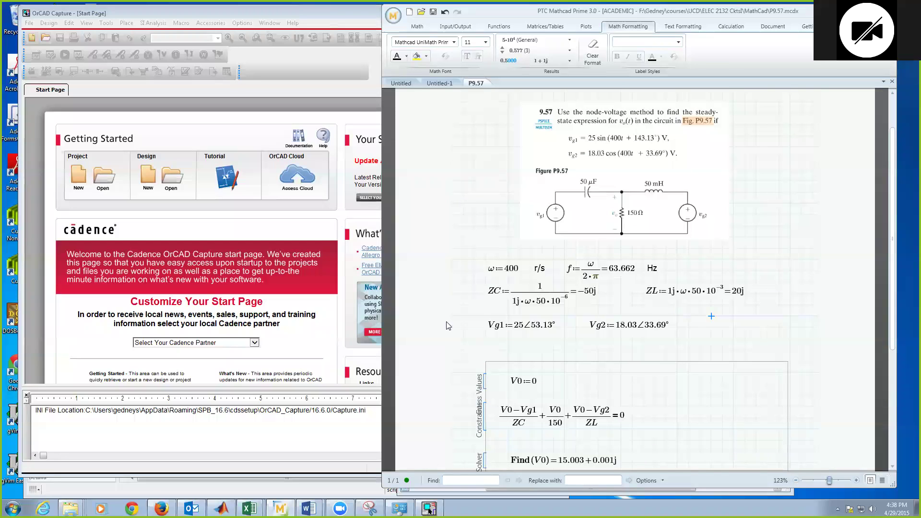
# - Create a new Analog or Mixed A/D project named ACSS from a blank project
pyautogui.click(170, 18)
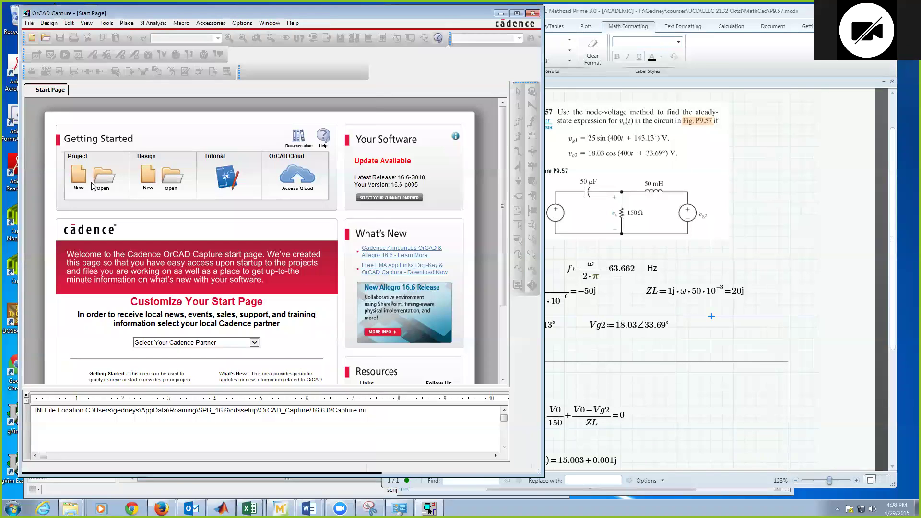
pyautogui.click(78, 178)
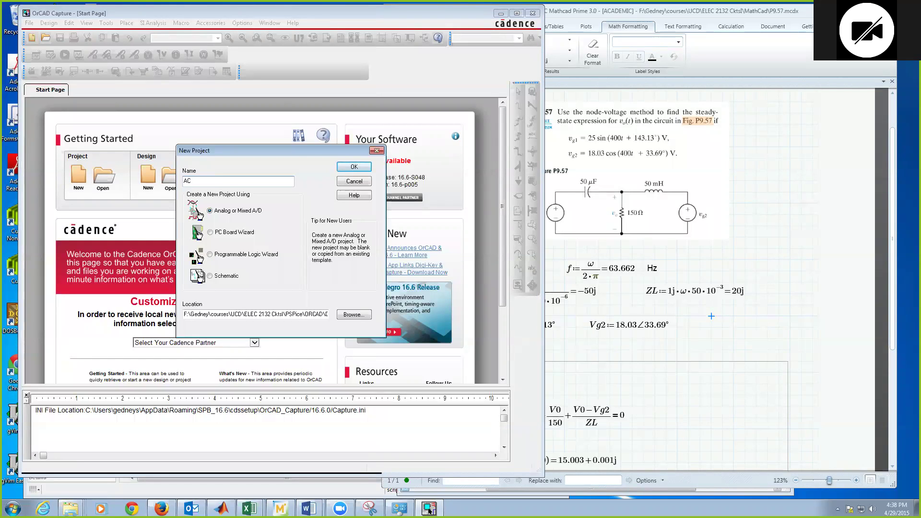
pyautogui.click(345, 167)
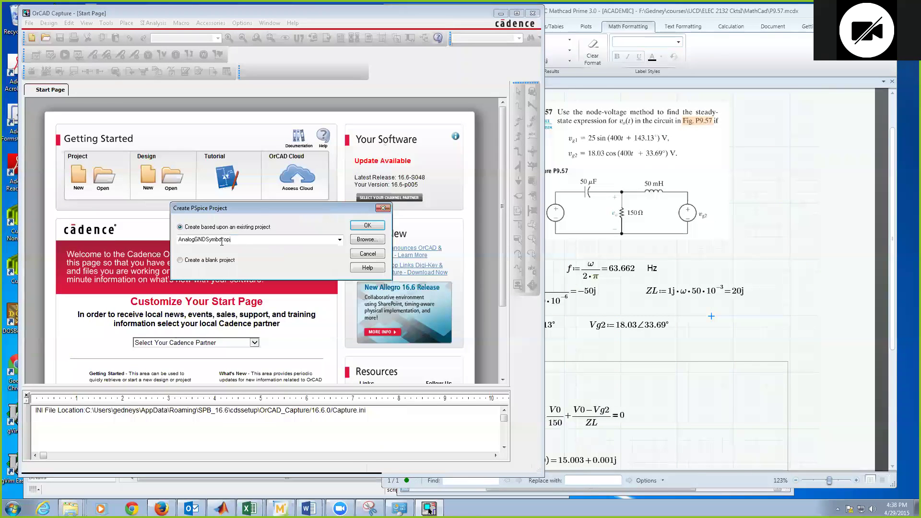
pyautogui.click(340, 240)
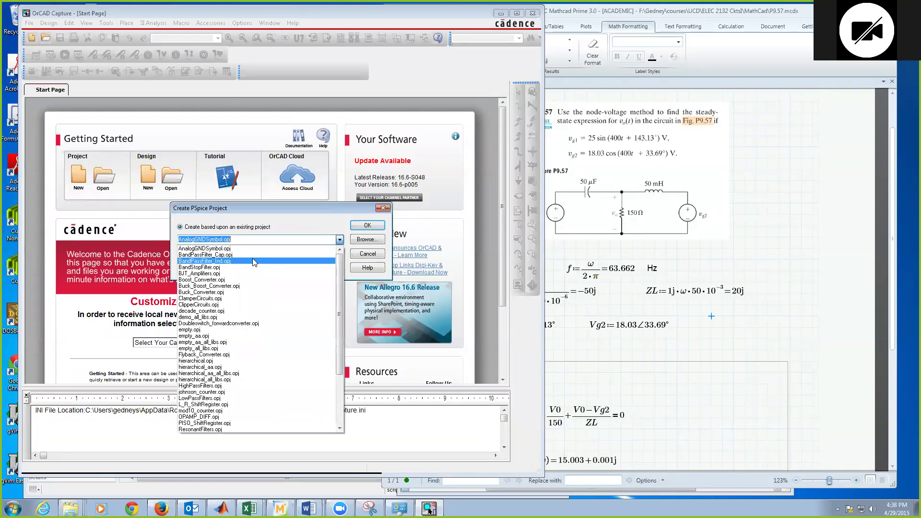
pyautogui.click(341, 238)
pyautogui.click(180, 261)
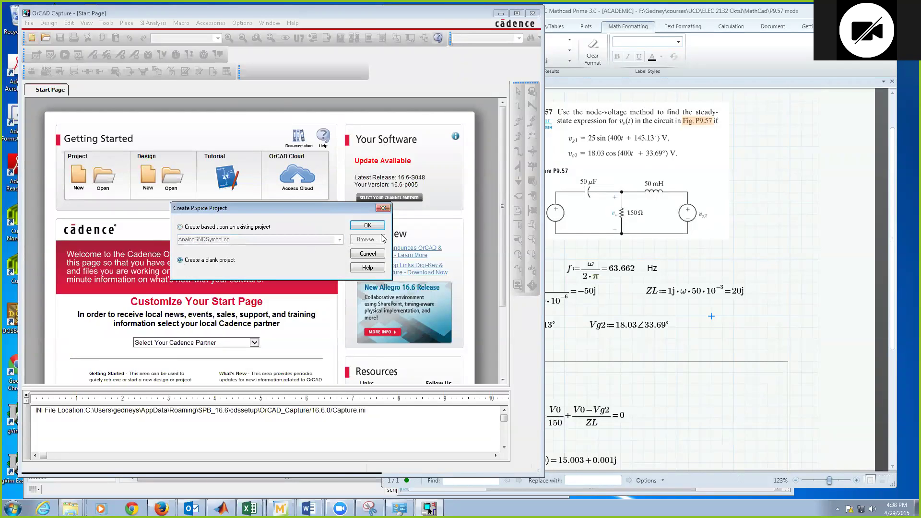
pyautogui.click(375, 227)
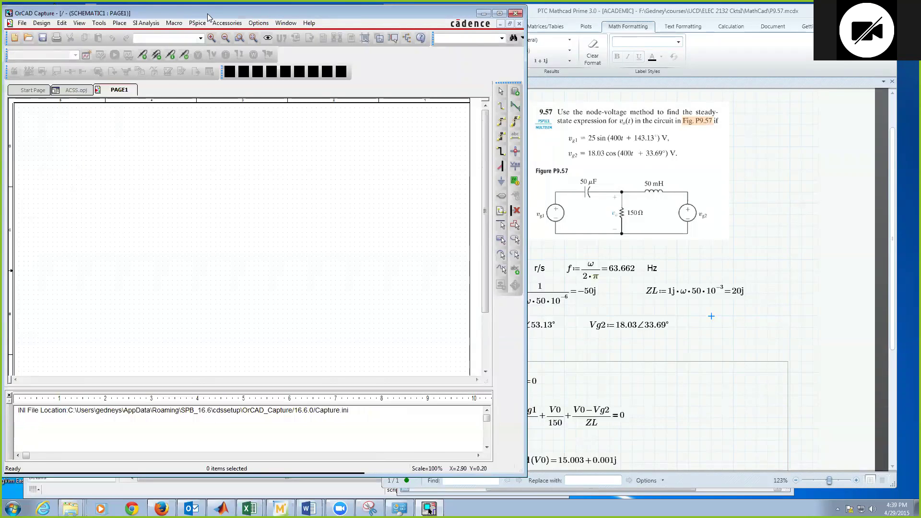
# - Place two VAC/SOURCE parts on PAGE1, V1 on the left and V2 further right
pyautogui.moveTo(207, 13); pyautogui.dragTo(210, 17)
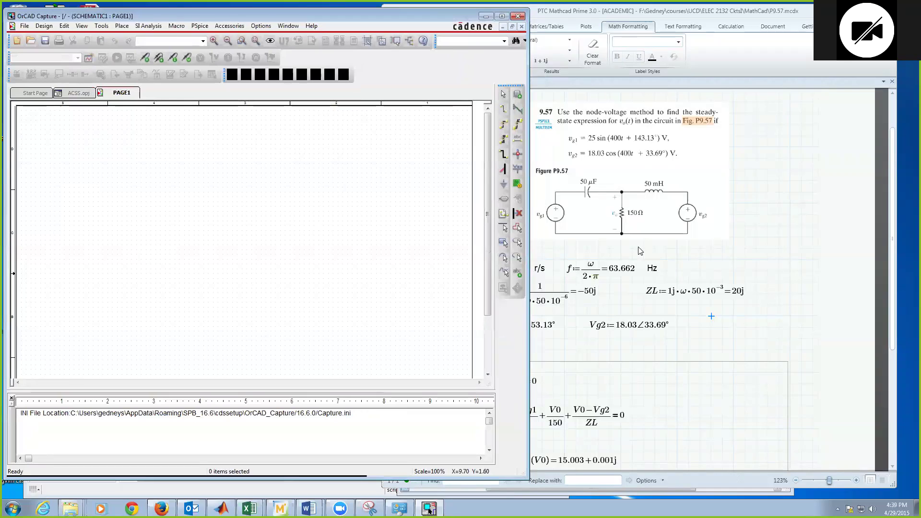
pyautogui.click(517, 95)
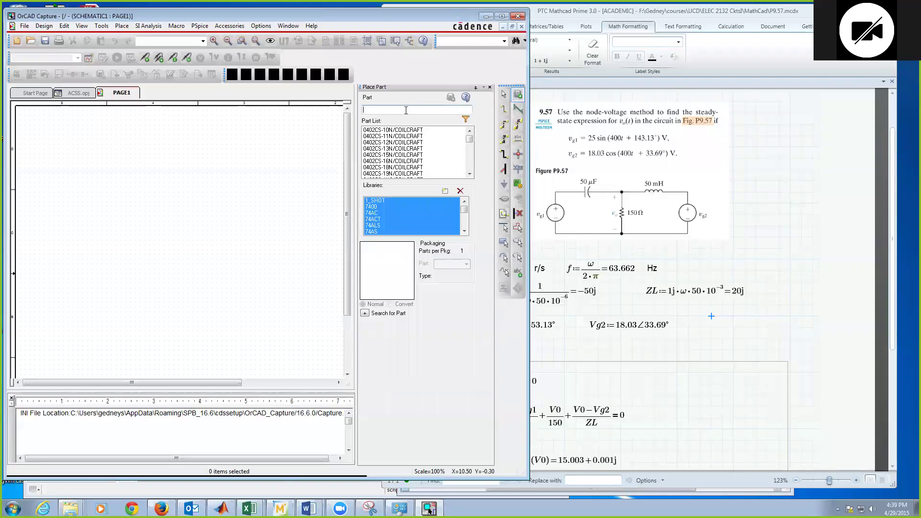
pyautogui.write('VAC')
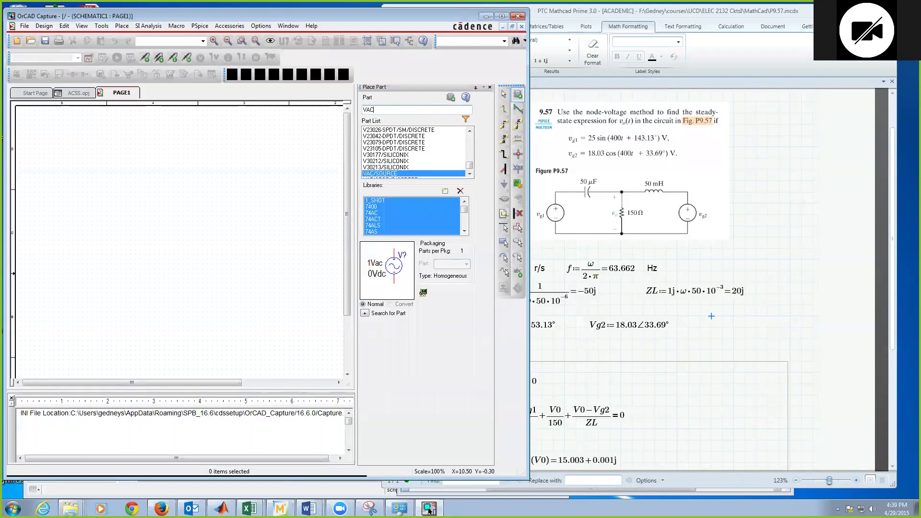
pyautogui.scroll(-1, 470, 173)
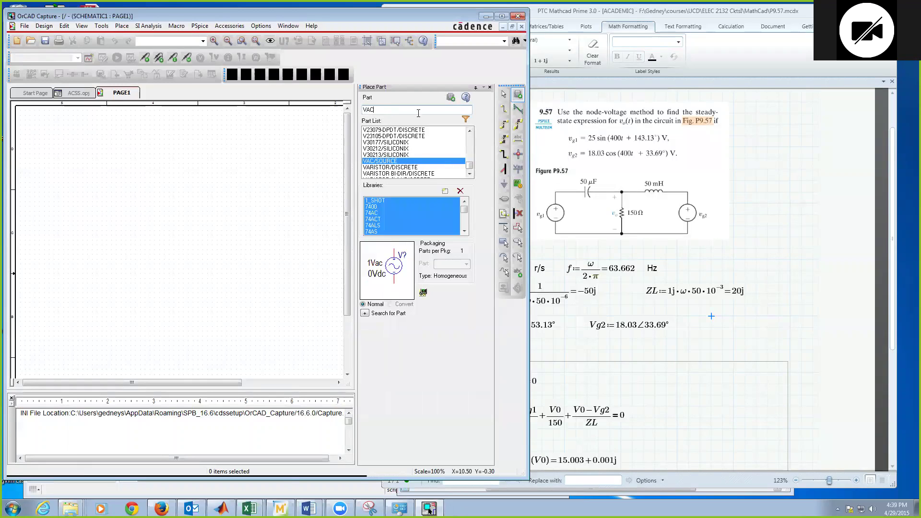
pyautogui.doubleClick(384, 161)
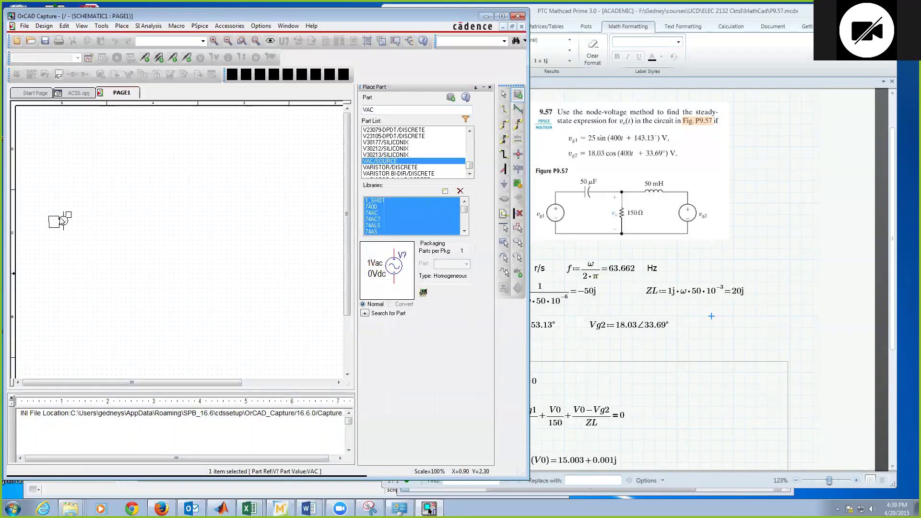
pyautogui.click(63, 222)
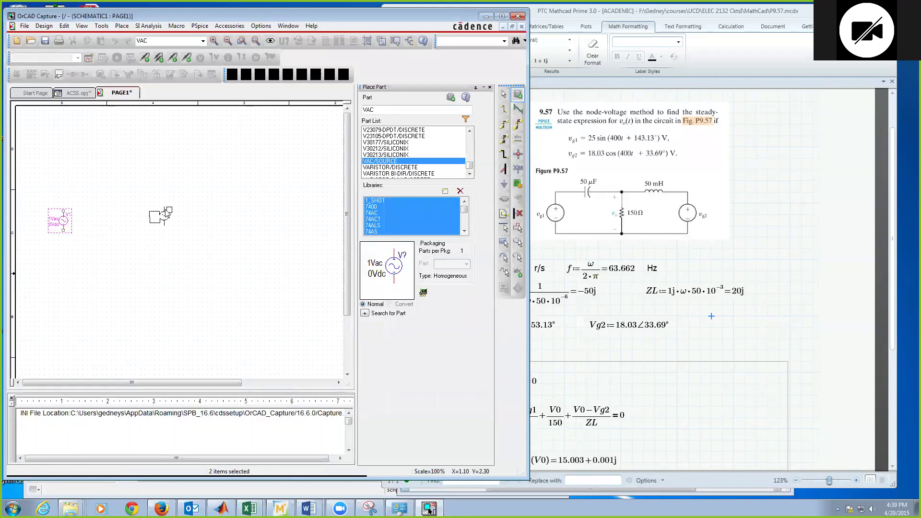
pyautogui.click(201, 220)
pyautogui.press('Escape')
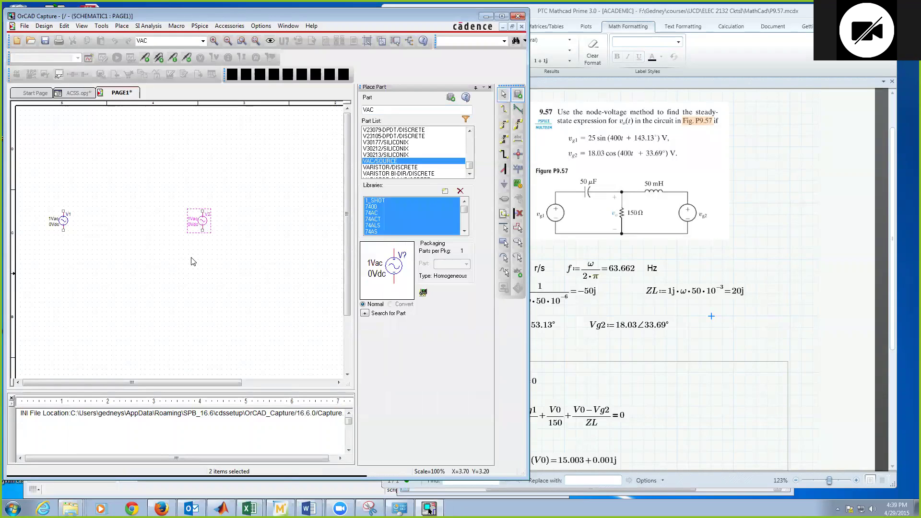
pyautogui.click(136, 246)
pyautogui.doubleClick(380, 109)
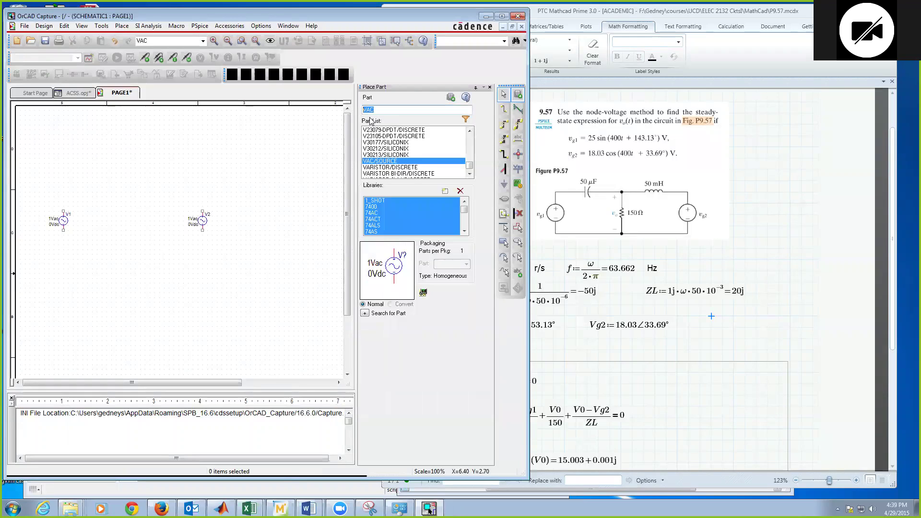
pyautogui.write('I')
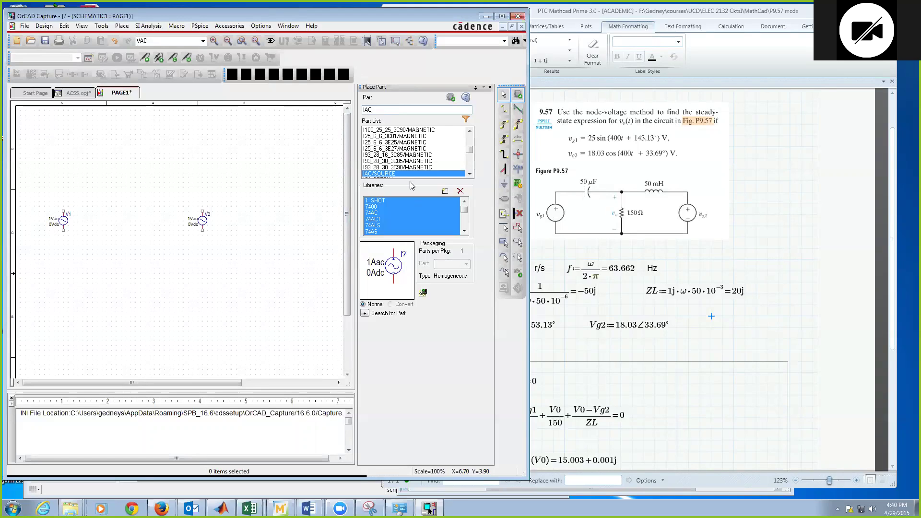
pyautogui.moveTo(379, 112); pyautogui.dragTo(364, 113)
pyautogui.write('VAC')
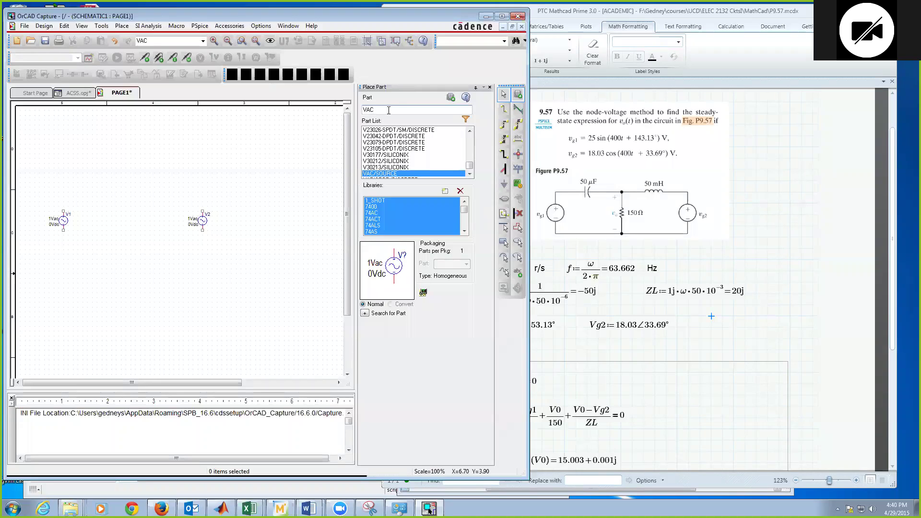
pyautogui.moveTo(389, 110); pyautogui.dragTo(365, 109)
# - Place capacitor C1 from C/ANALOG above the left source
pyautogui.write('C')
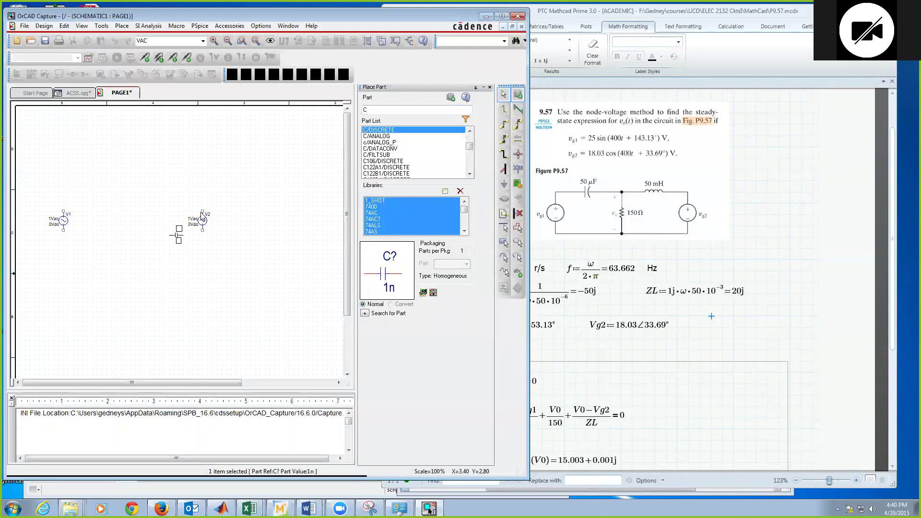
pyautogui.click(380, 137)
pyautogui.doubleClick(379, 136)
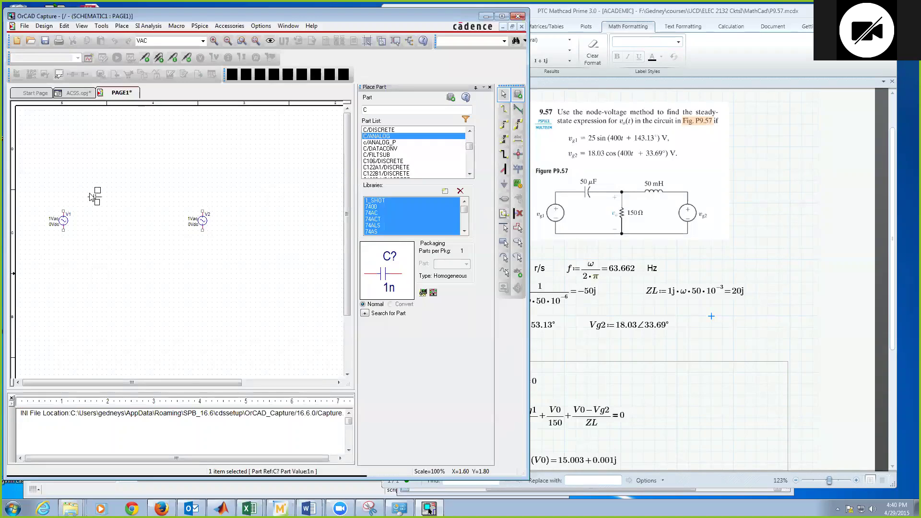
pyautogui.click(91, 197)
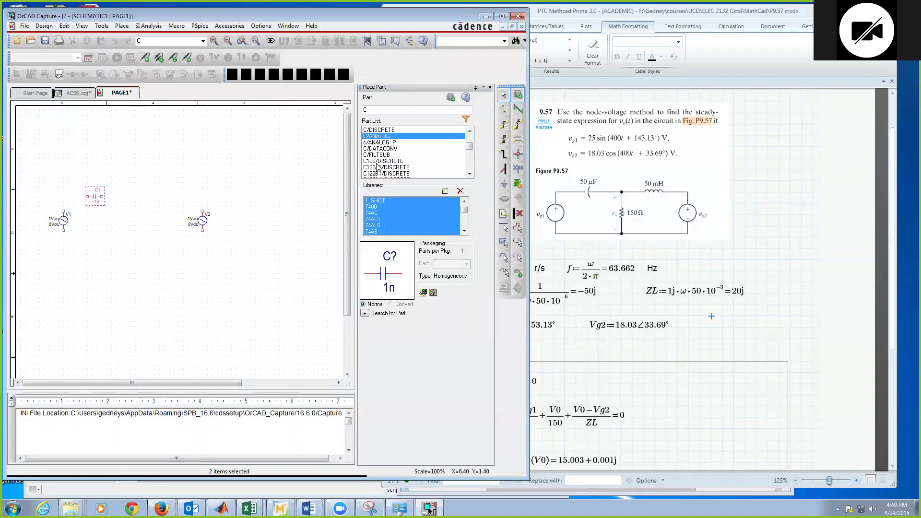
# - Place inductor L1 to the right of C1
pyautogui.press('Escape')
pyautogui.write('L')
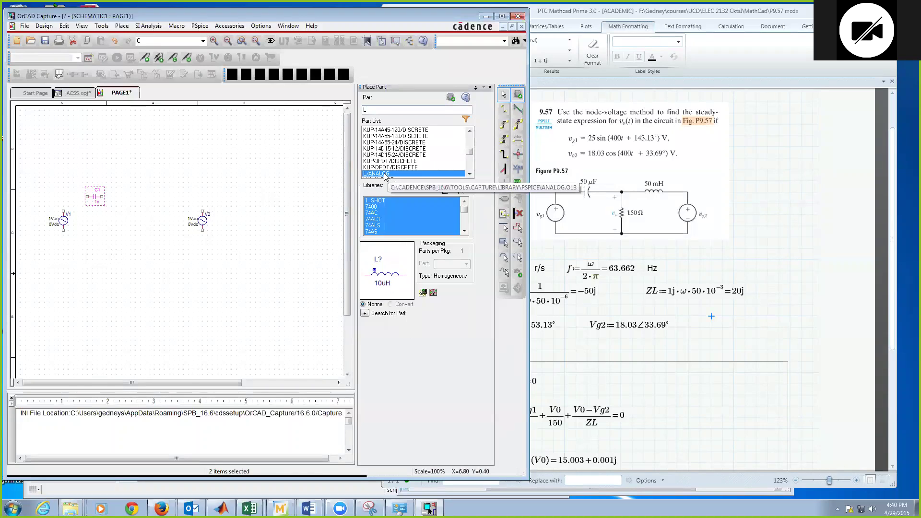
pyautogui.doubleClick(385, 174)
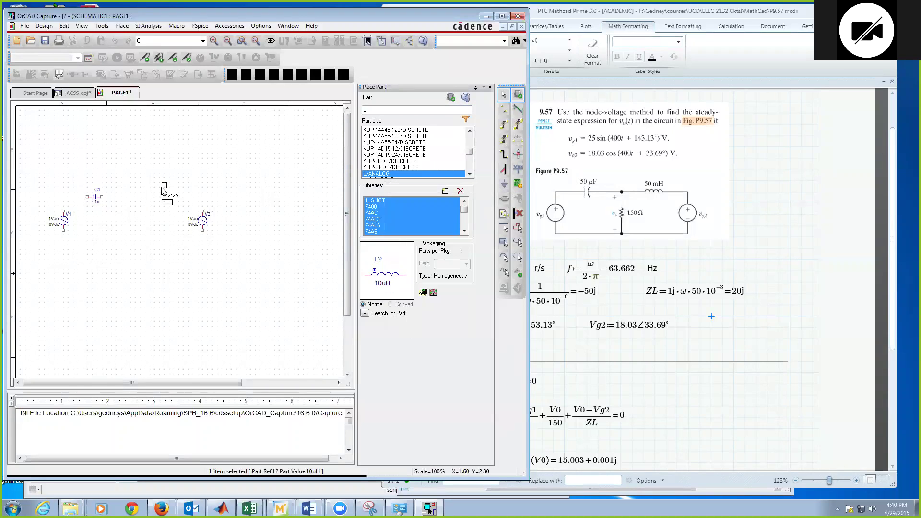
pyautogui.click(168, 190)
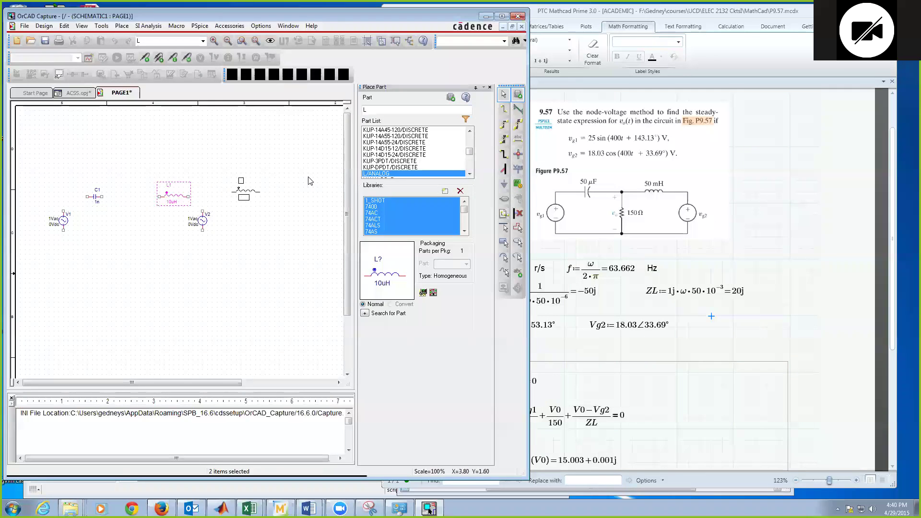
# - Place an R/ANALOG resistor R1, rotated vertical, between C1 and L1
pyautogui.doubleClick(401, 111)
pyautogui.write('R')
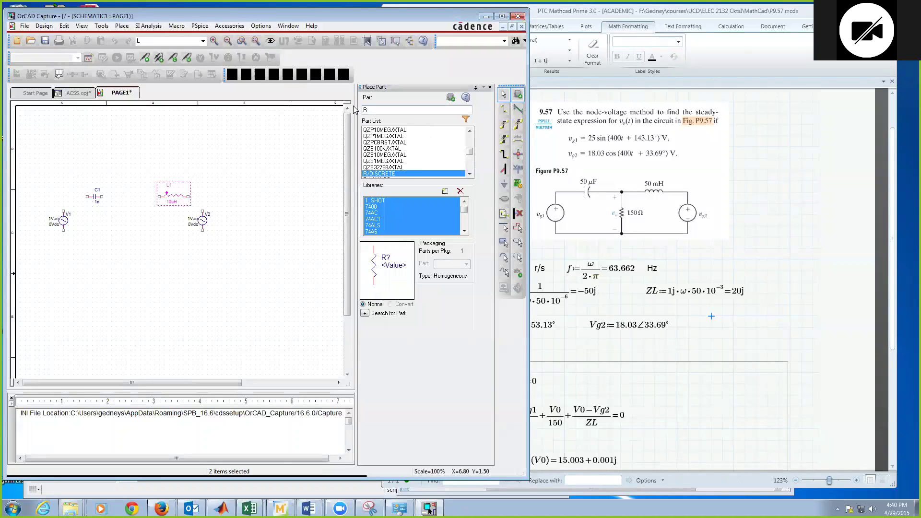
pyautogui.click(470, 175)
pyautogui.doubleClick(391, 163)
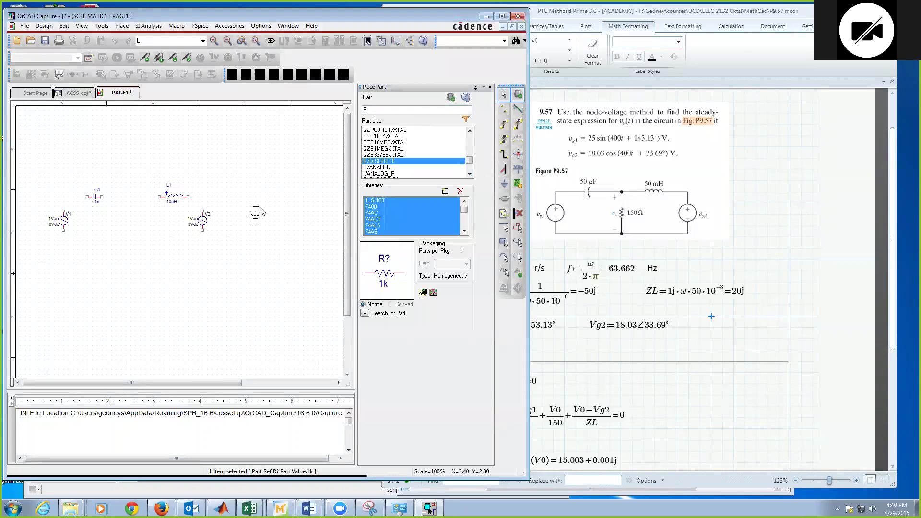
pyautogui.click(384, 167)
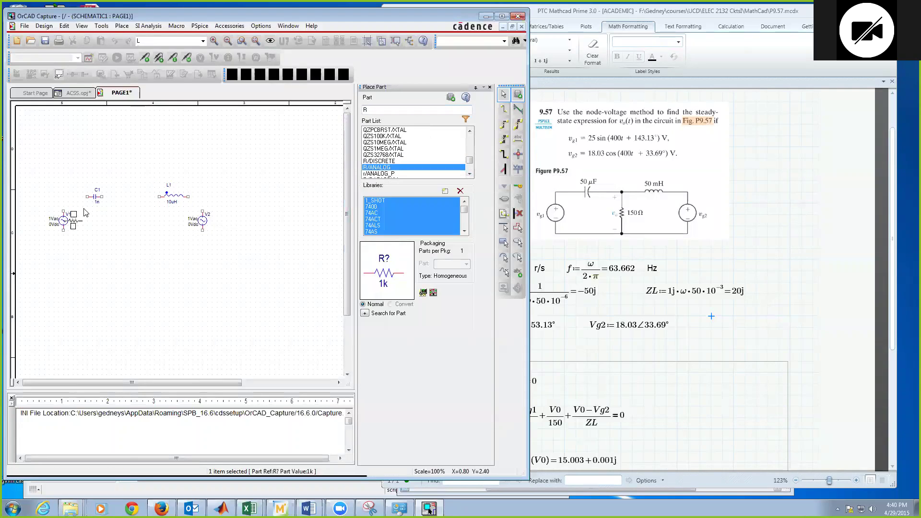
pyautogui.press('r')
pyautogui.click(127, 220)
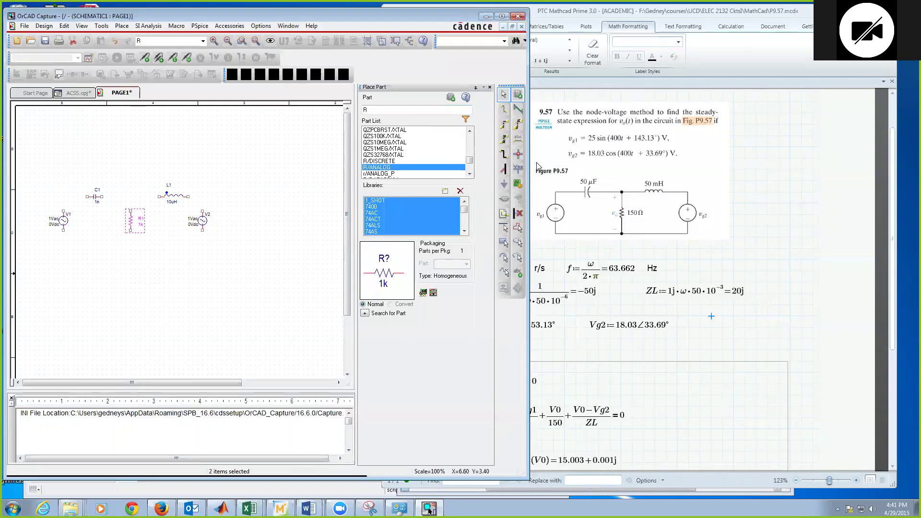
# - Place a 0/SOURCE ground symbol below R1
pyautogui.click(504, 185)
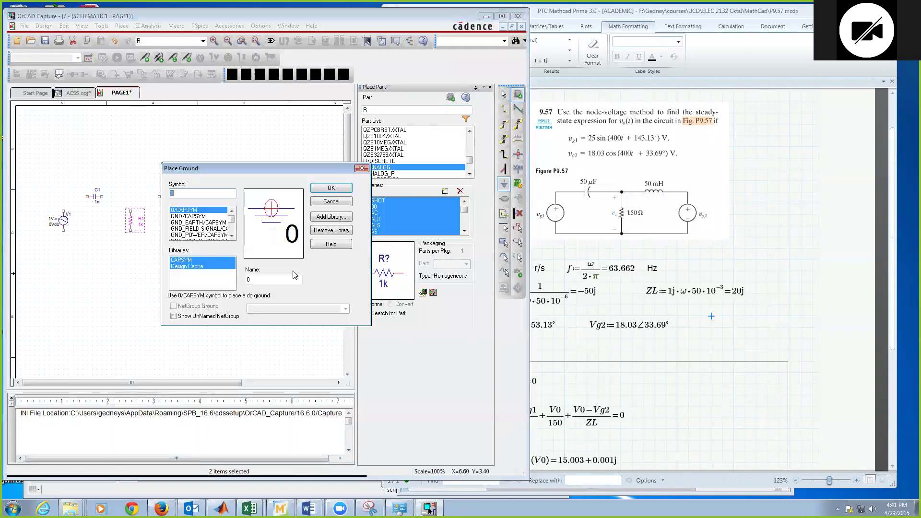
pyautogui.click(181, 210)
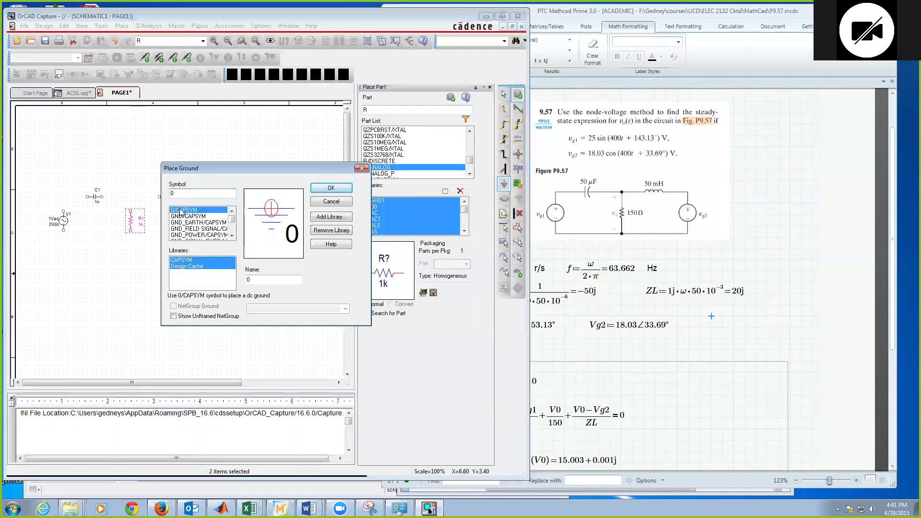
pyautogui.click(331, 188)
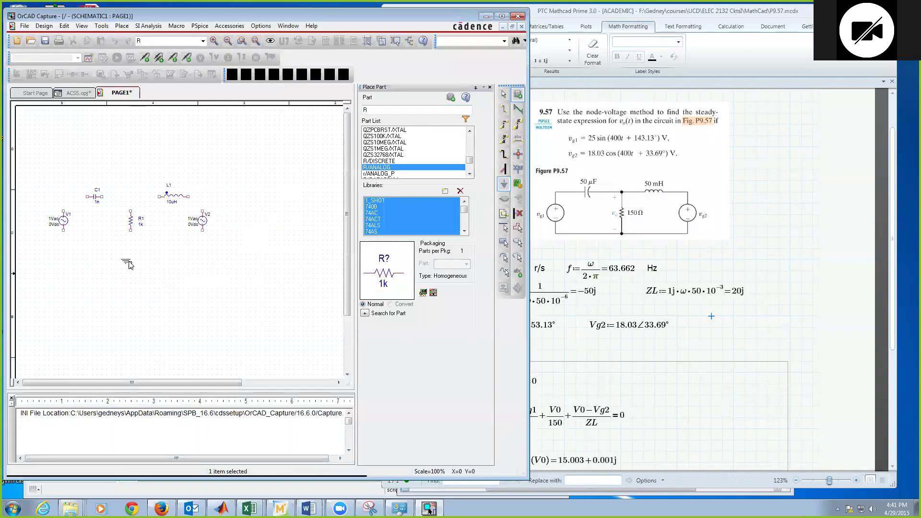
pyautogui.click(126, 262)
pyautogui.press('Escape')
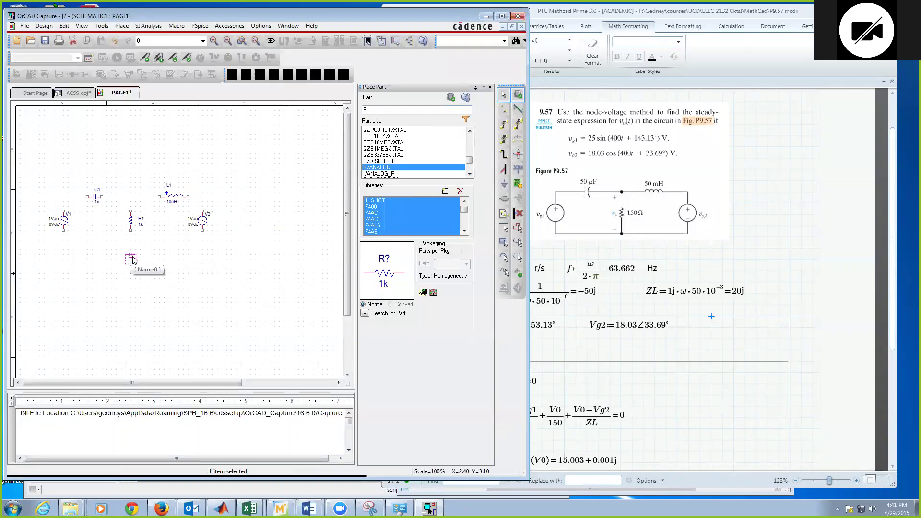
# - Wire the top path V1 to C1 to L1 to V2
pyautogui.click(144, 264)
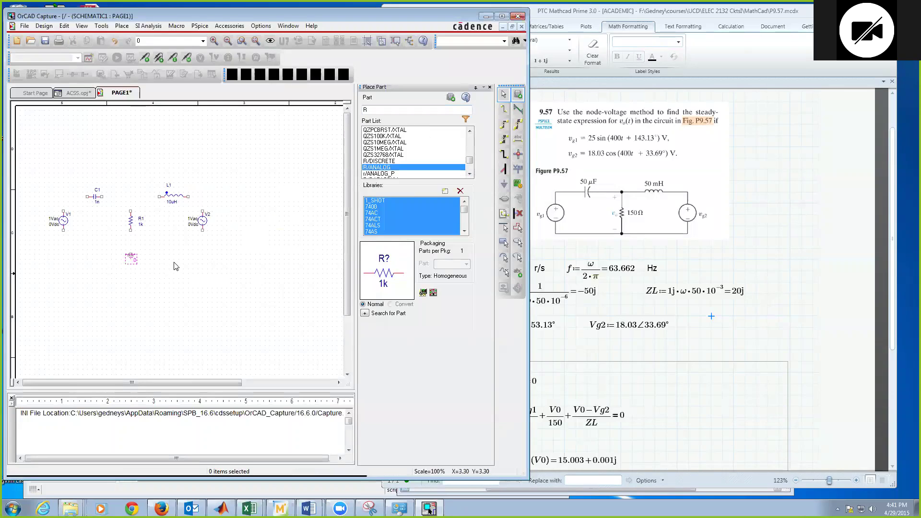
pyautogui.click(504, 110)
pyautogui.click(63, 211)
pyautogui.click(87, 197)
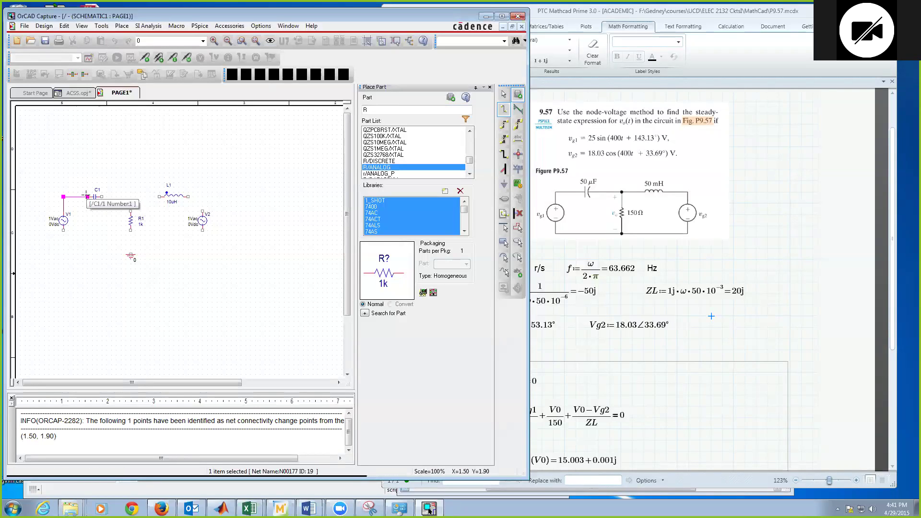
pyautogui.click(102, 196)
pyautogui.click(159, 196)
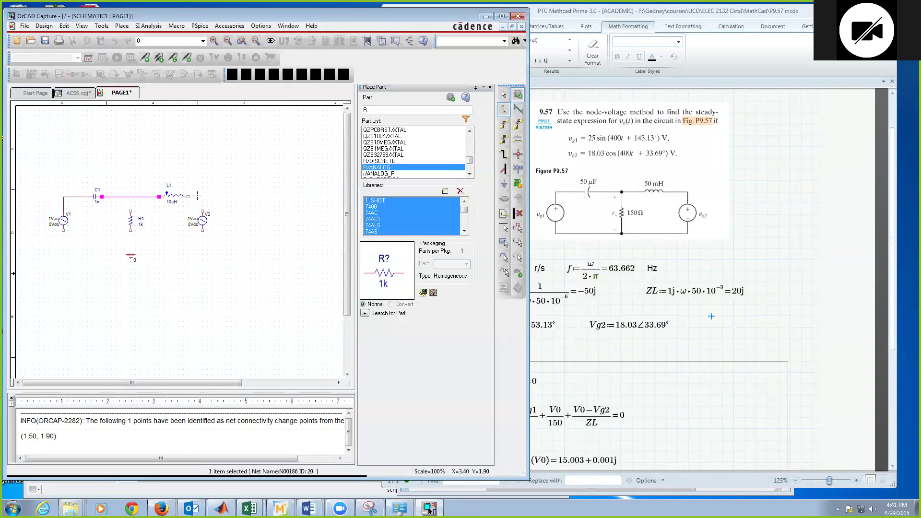
pyautogui.click(190, 196)
pyautogui.click(203, 210)
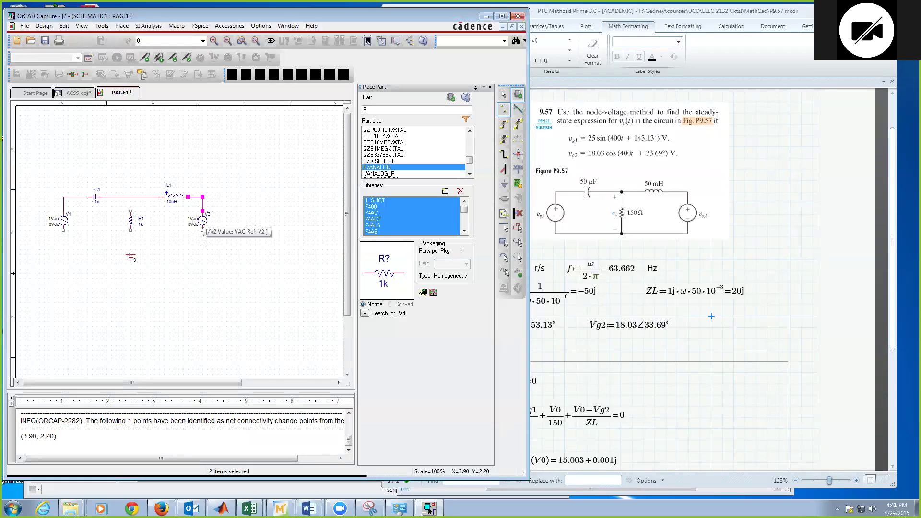
# - Wire the bottoms of V2, R1 and V1 to the ground symbol
pyautogui.click(202, 230)
pyautogui.click(202, 250)
pyautogui.click(131, 253)
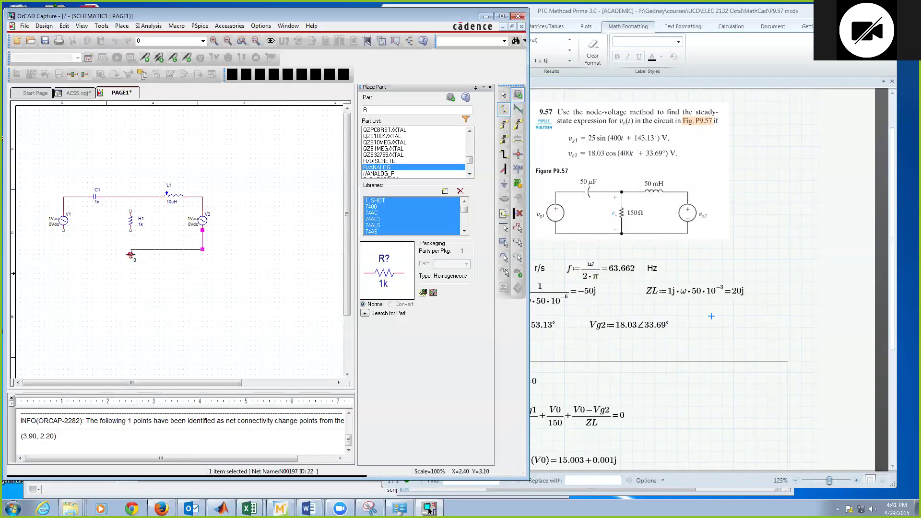
pyautogui.click(130, 253)
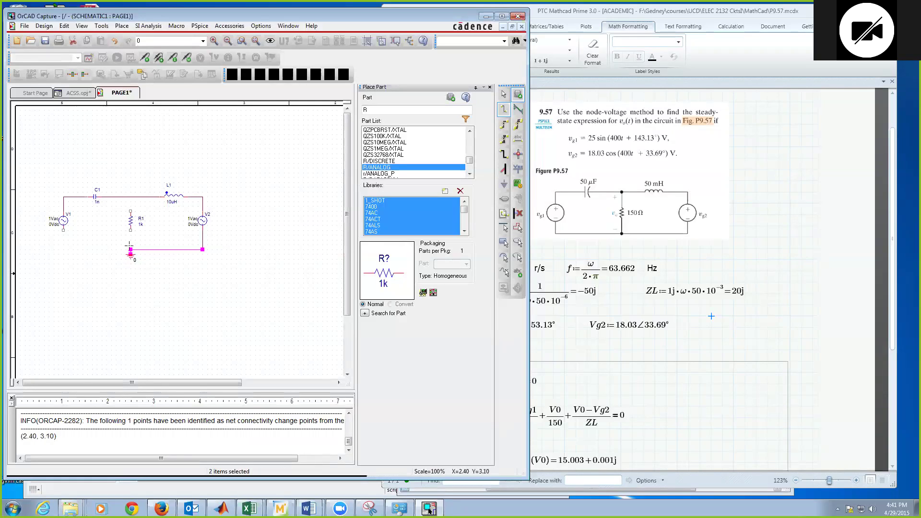
pyautogui.click(131, 250)
pyautogui.click(131, 231)
pyautogui.click(63, 231)
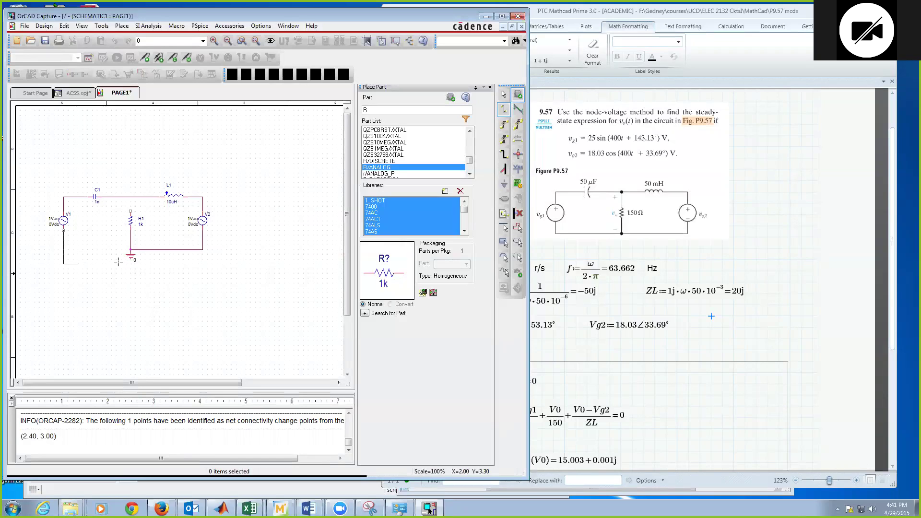
pyautogui.click(130, 249)
pyautogui.press('Escape')
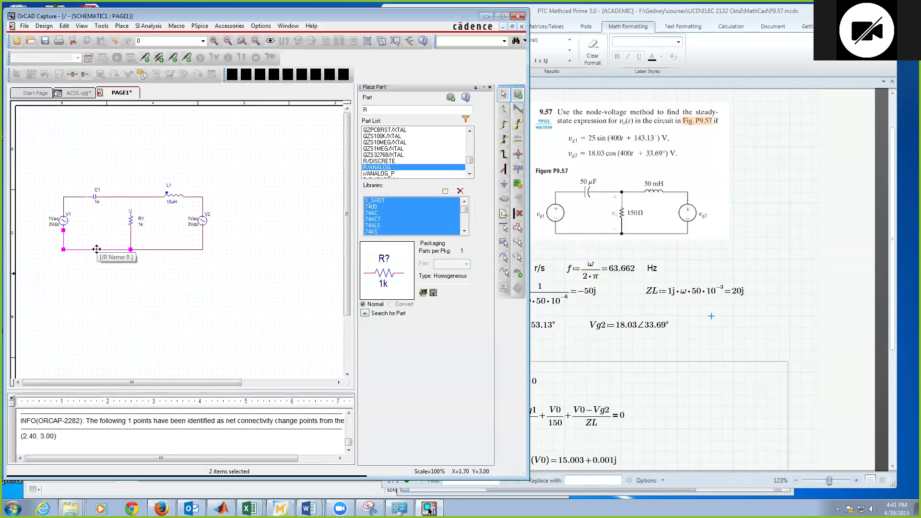
# - Inspect the nets of the bottom wire and the V1–C1 wire
pyautogui.click(92, 253)
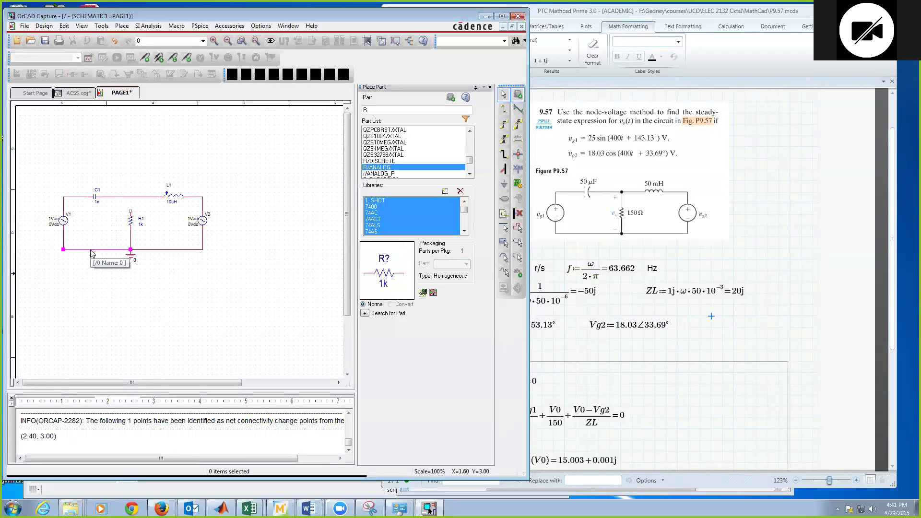
pyautogui.click(149, 250)
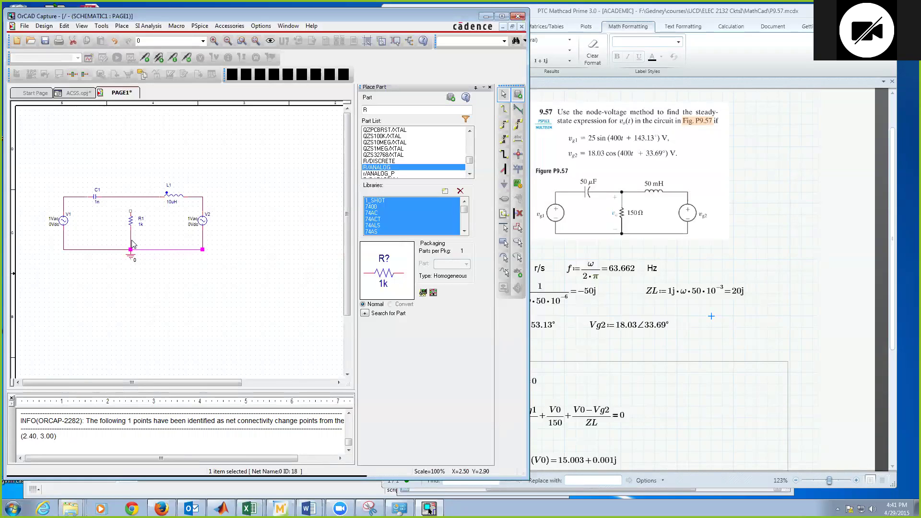
pyautogui.click(131, 242)
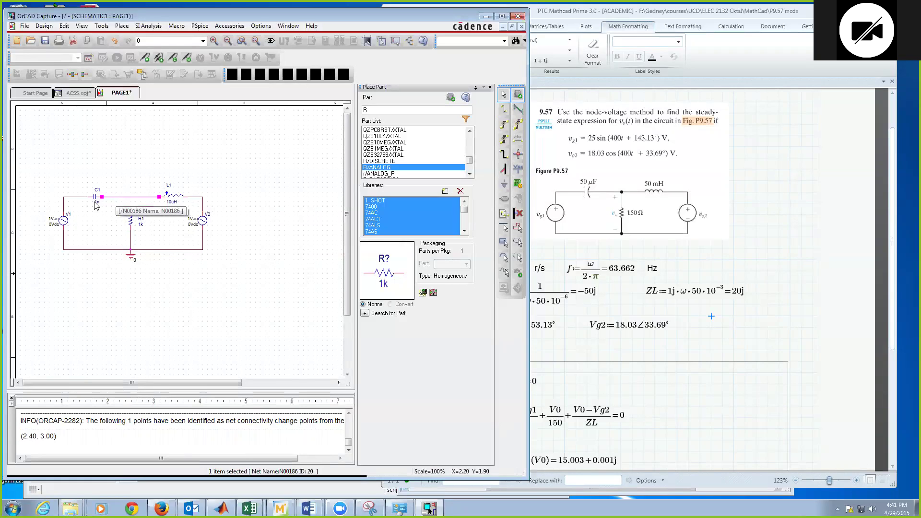
pyautogui.click(78, 198)
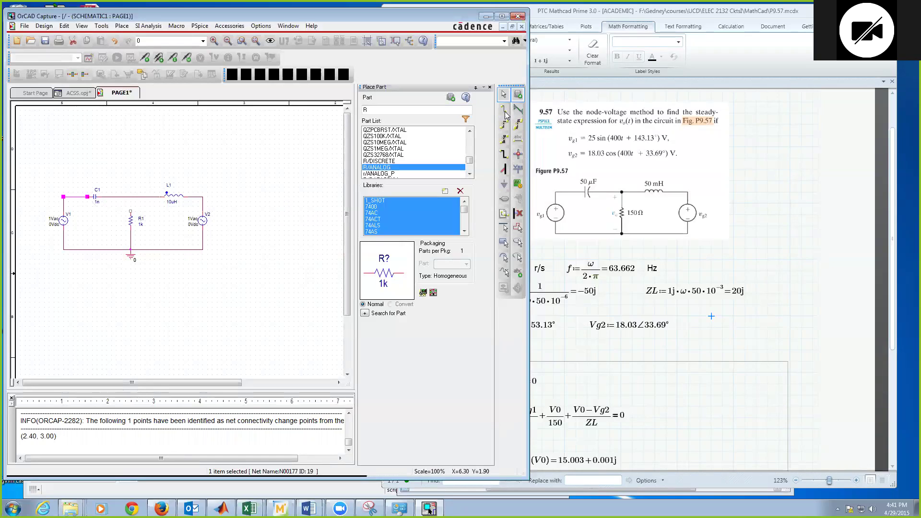
# - Connect the top junction down to R1's upper pin and save the design
pyautogui.click(504, 111)
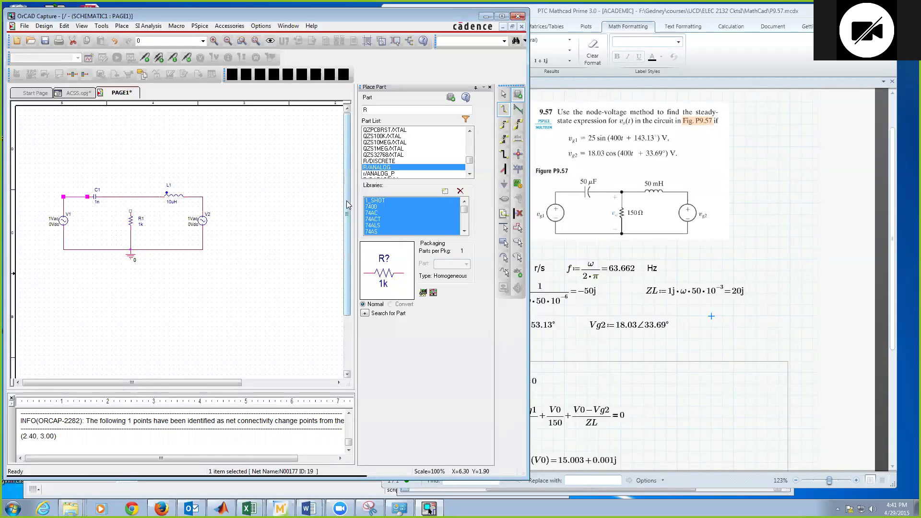
pyautogui.click(130, 197)
pyautogui.click(131, 211)
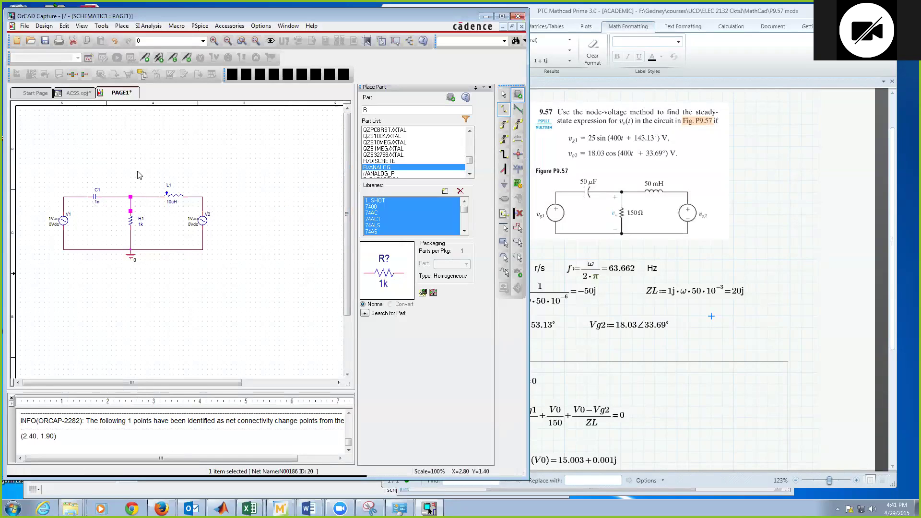
pyautogui.press('Escape')
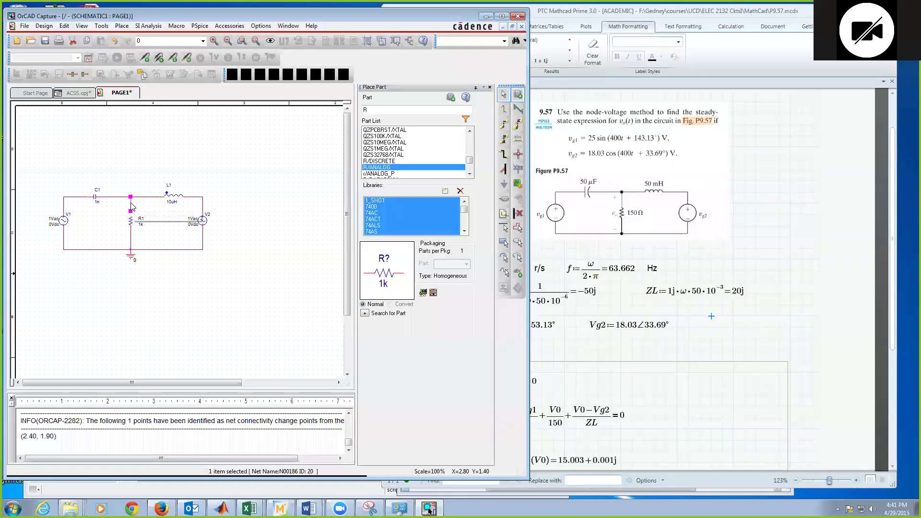
pyautogui.click(114, 198)
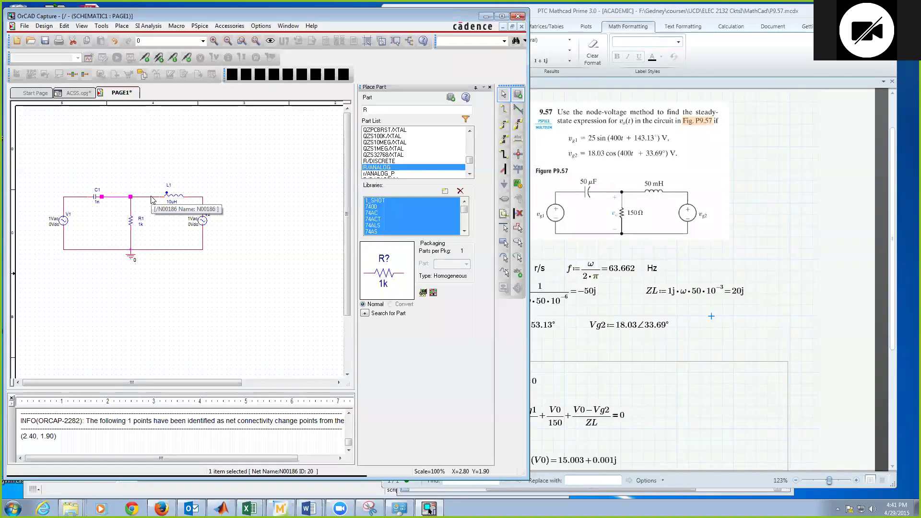
pyautogui.click(266, 259)
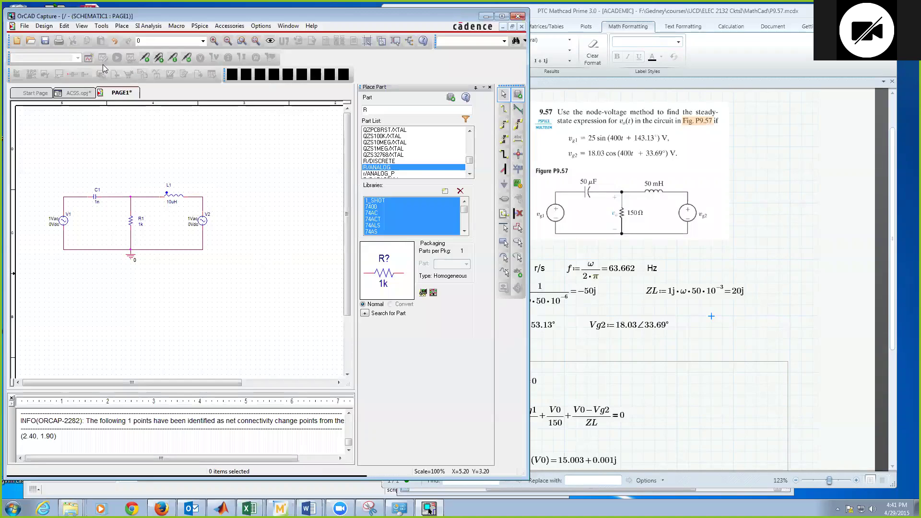
pyautogui.click(46, 42)
# - Move the 1Vac/0Vdc labels of V1 and V2 to the left of each source
pyautogui.moveTo(40, 211)
pyautogui.mouseDown()
pyautogui.moveTo(62, 236)
pyautogui.moveTo(36, 221)
pyautogui.mouseUp()
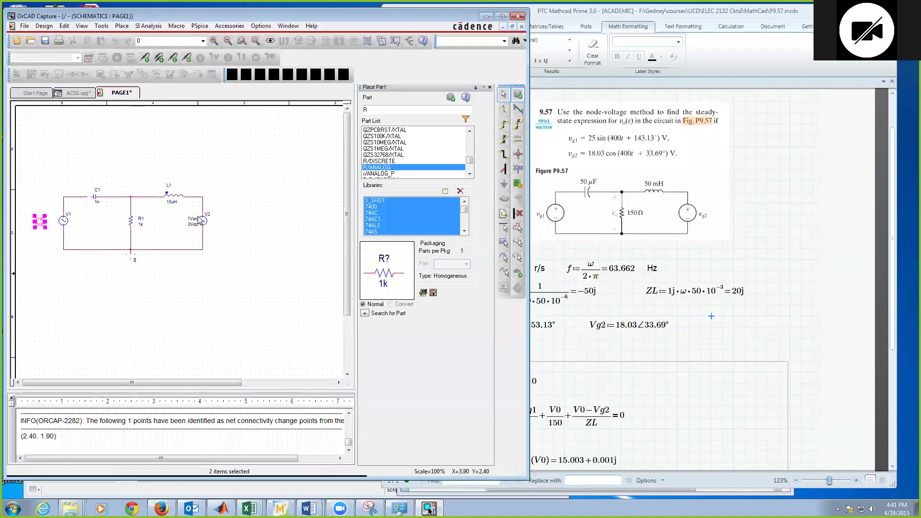
pyautogui.moveTo(183, 211)
pyautogui.mouseDown()
pyautogui.moveTo(198, 236)
pyautogui.moveTo(178, 221)
pyautogui.mouseUp()
pyautogui.click(157, 224)
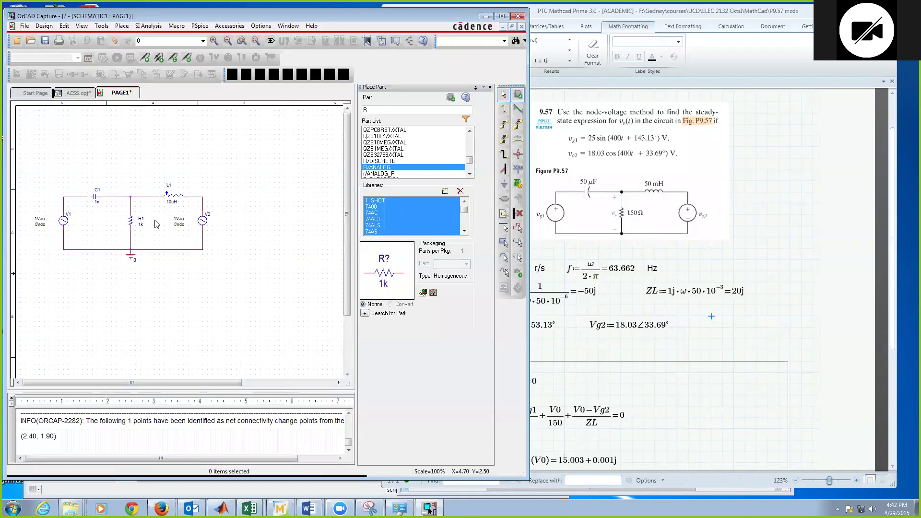
# - Set C1 to 50u, L1 to 50m and R1 to 150
pyautogui.doubleClick(97, 203)
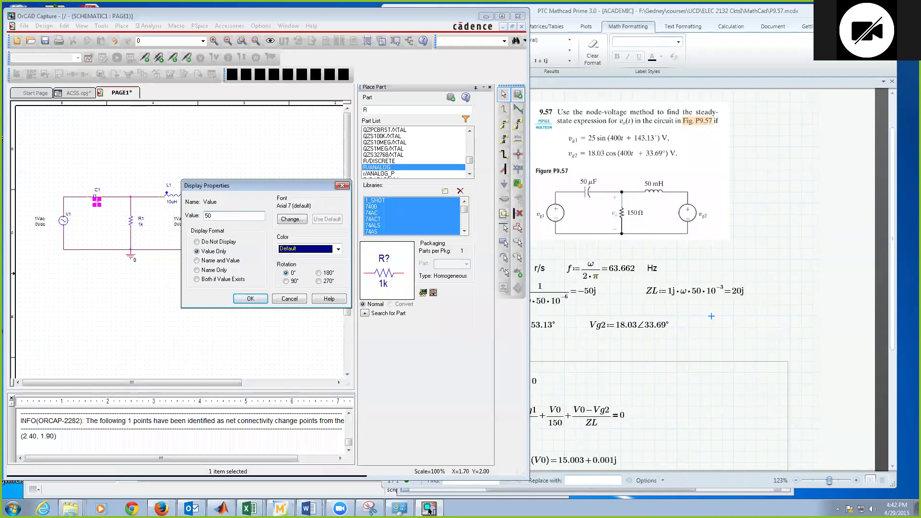
pyautogui.click(250, 299)
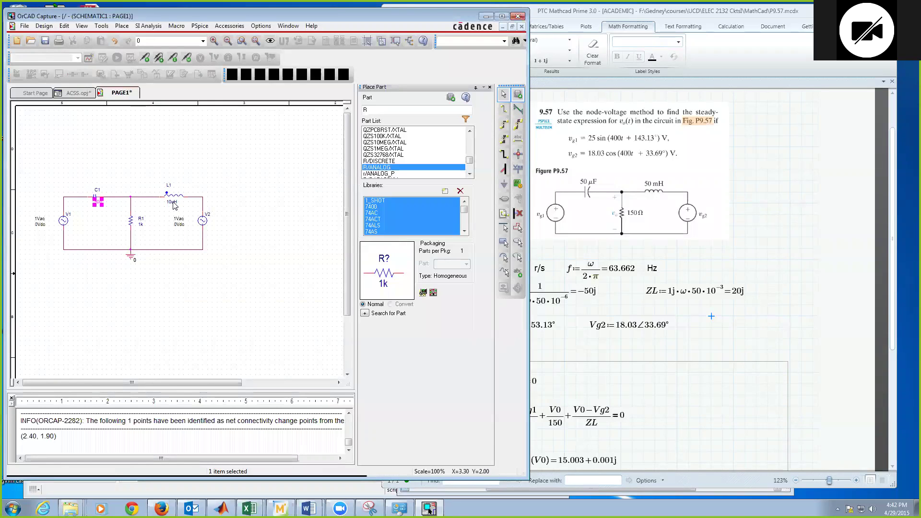
pyautogui.doubleClick(174, 202)
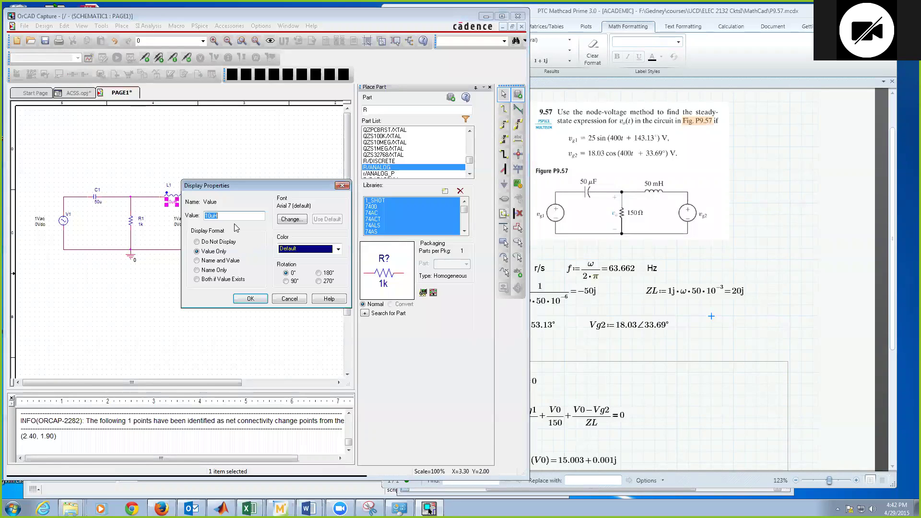
pyautogui.write('50m')
pyautogui.click(251, 300)
pyautogui.doubleClick(142, 226)
pyautogui.write('150')
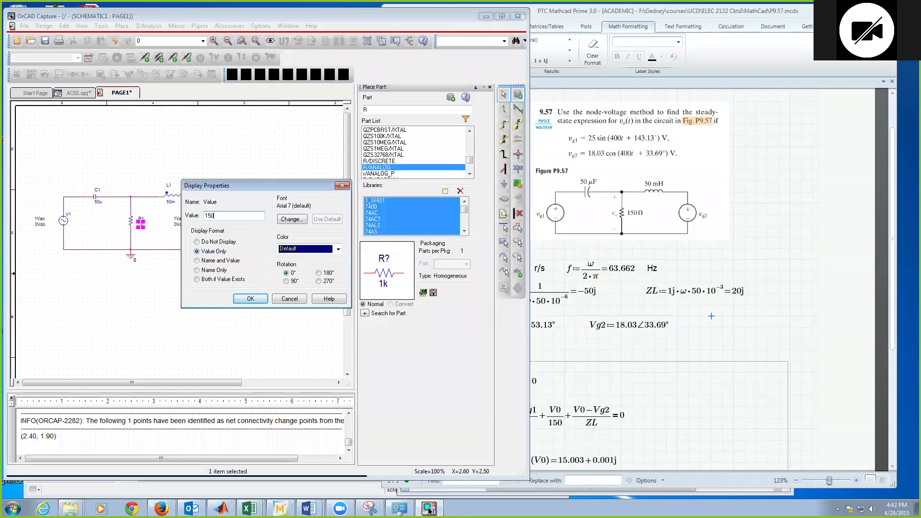
pyautogui.click(251, 299)
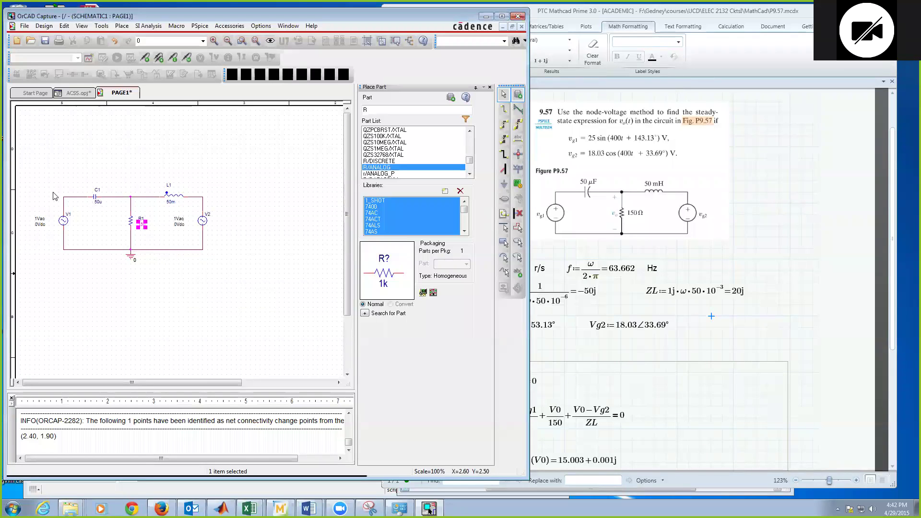
# - Zoom in, close the Place Part panel and scroll the circuit into view
pyautogui.click(215, 41)
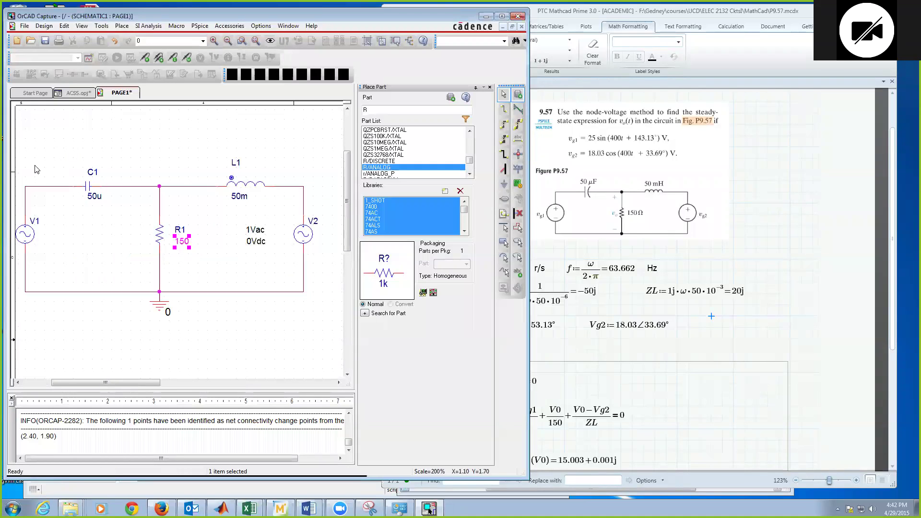
pyautogui.moveTo(157, 383); pyautogui.dragTo(154, 382)
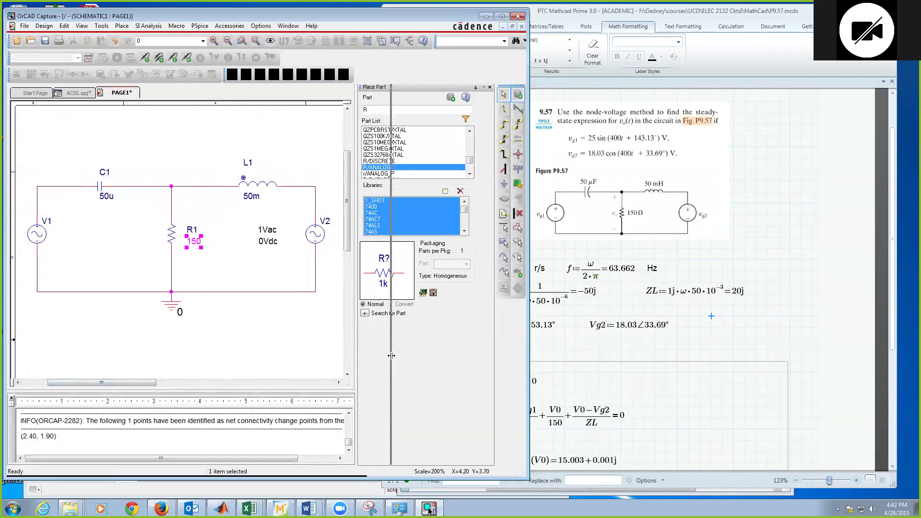
pyautogui.click(490, 87)
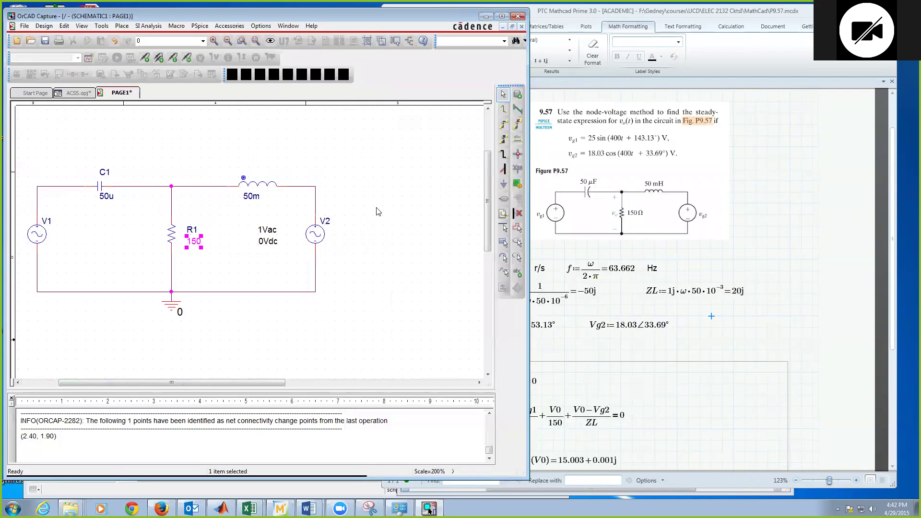
pyautogui.moveTo(271, 383); pyautogui.dragTo(240, 387)
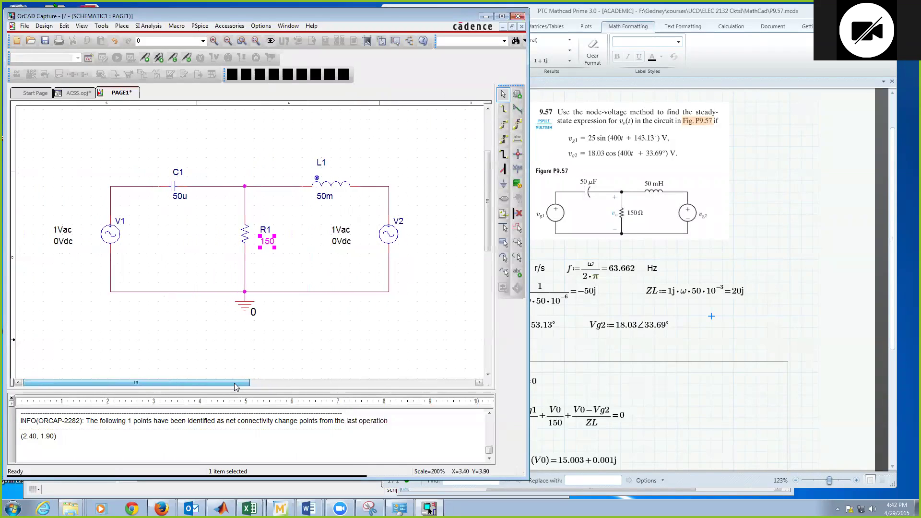
# - Select the 1Vac and 0Vdc labels of the two sources
pyautogui.click(59, 245)
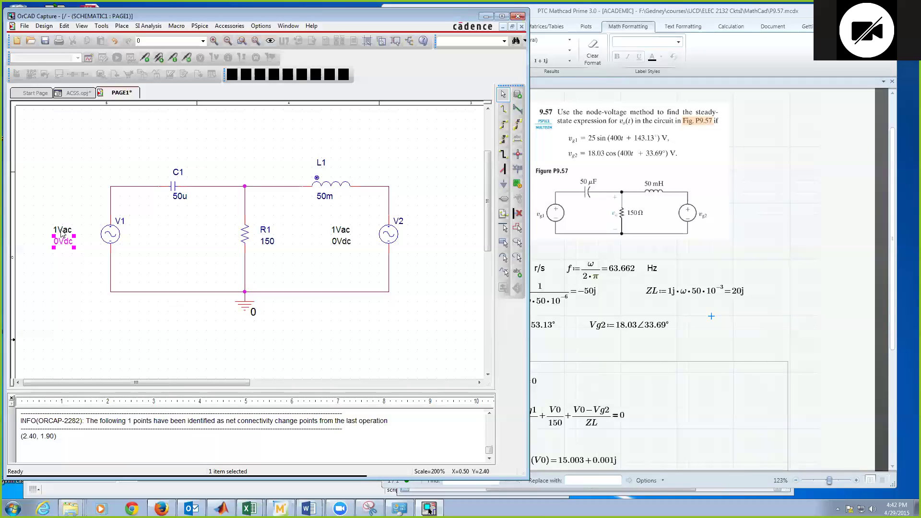
pyautogui.click(63, 233)
pyautogui.click(66, 245)
pyautogui.click(345, 244)
pyautogui.click(63, 245)
# - Change V1's AC label from 1Vac to 25Vac 53.13, checking Vg1 in Mathcad
pyautogui.doubleClick(62, 232)
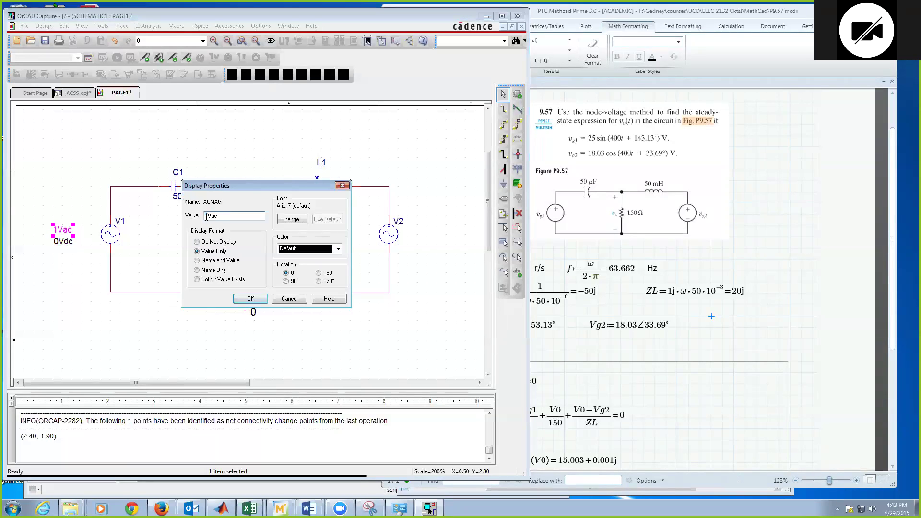
pyautogui.click(587, 17)
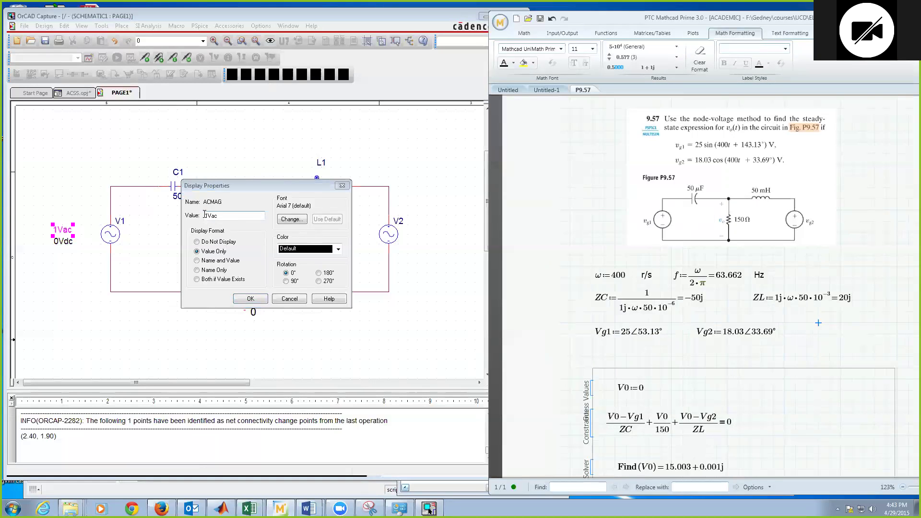
pyautogui.click(249, 214)
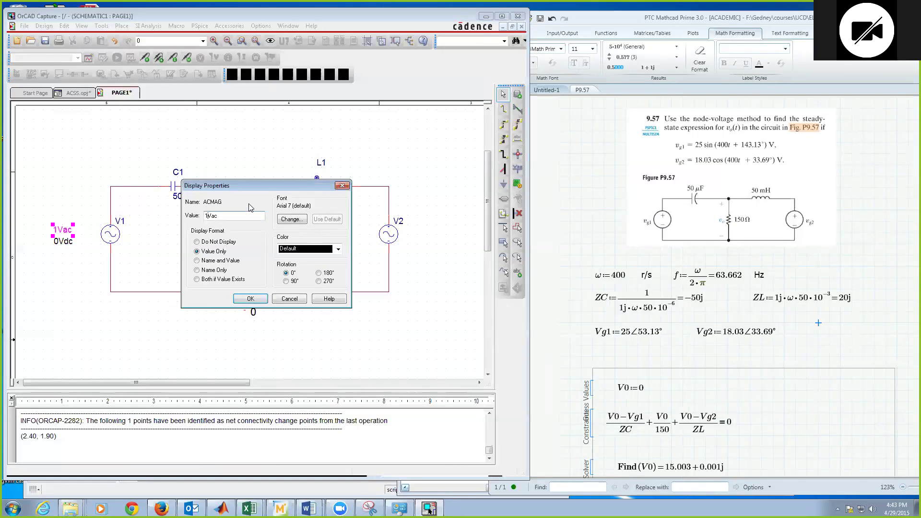
pyautogui.press('BackSpace')
pyautogui.press('BackSpace')
pyautogui.press('BackSpace')
pyautogui.press('BackSpace')
pyautogui.write('25Vac')
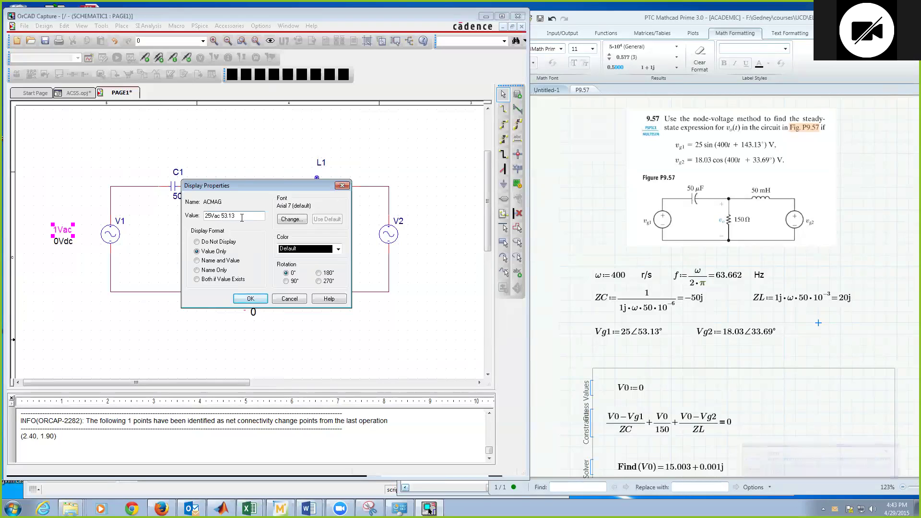
pyautogui.click(253, 299)
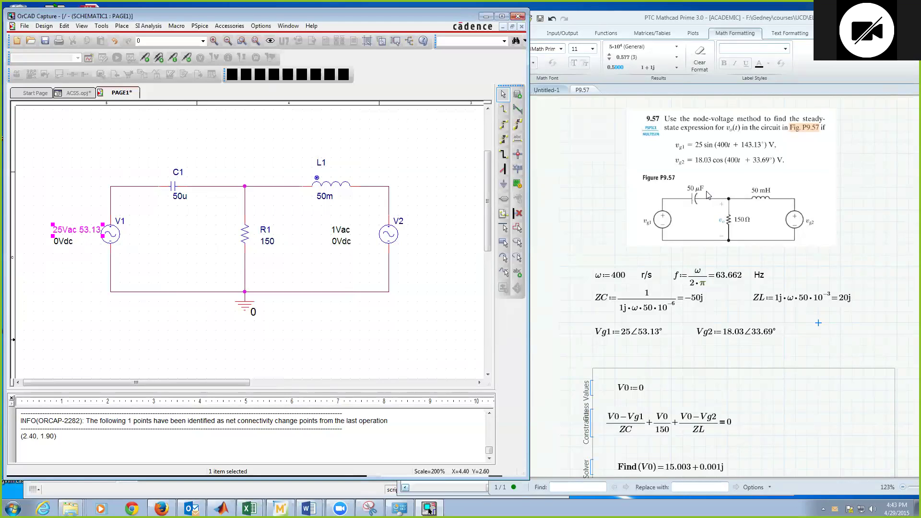
pyautogui.click(753, 152)
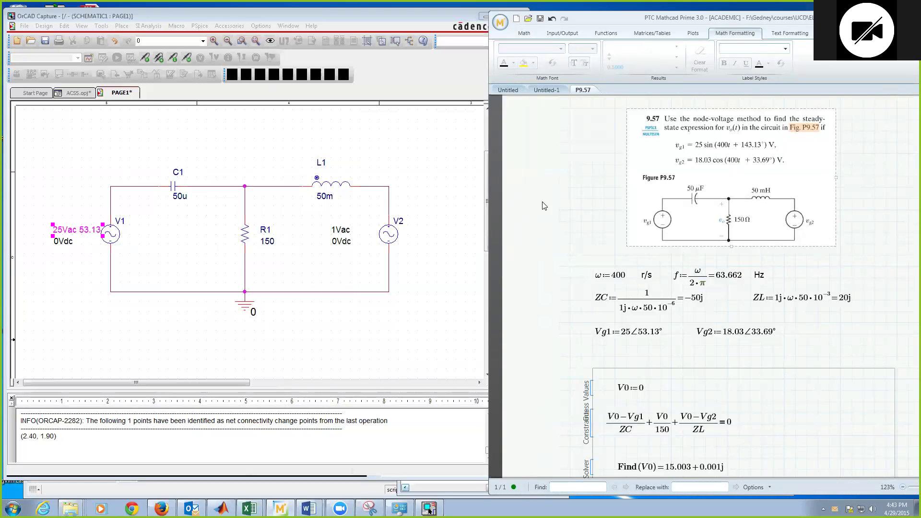
# - Edit V2's AC label to read 18.03Vac 33.69, then save the schematic
pyautogui.click(346, 235)
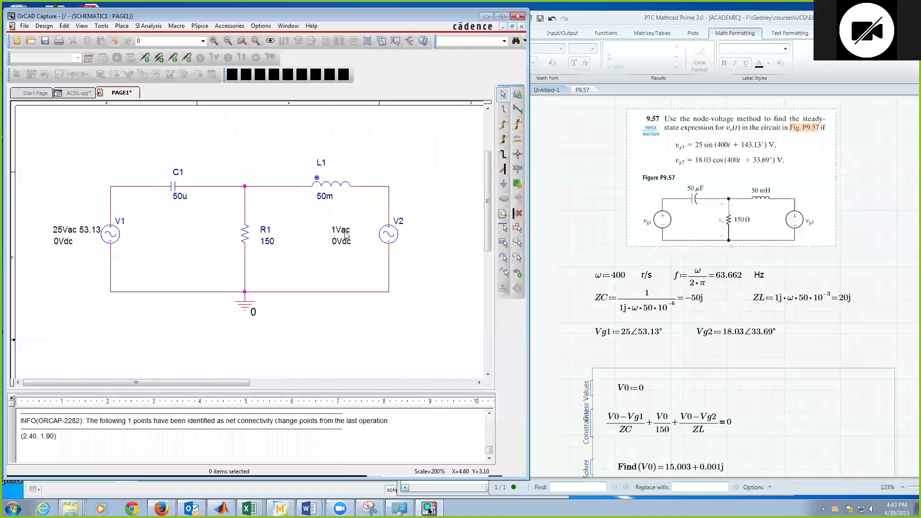
pyautogui.doubleClick(346, 235)
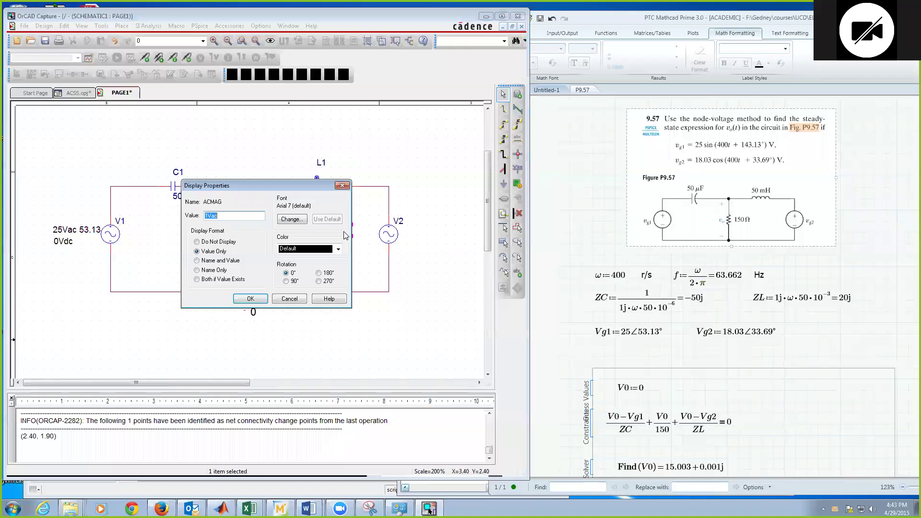
pyautogui.click(209, 216)
pyautogui.write('8.03')
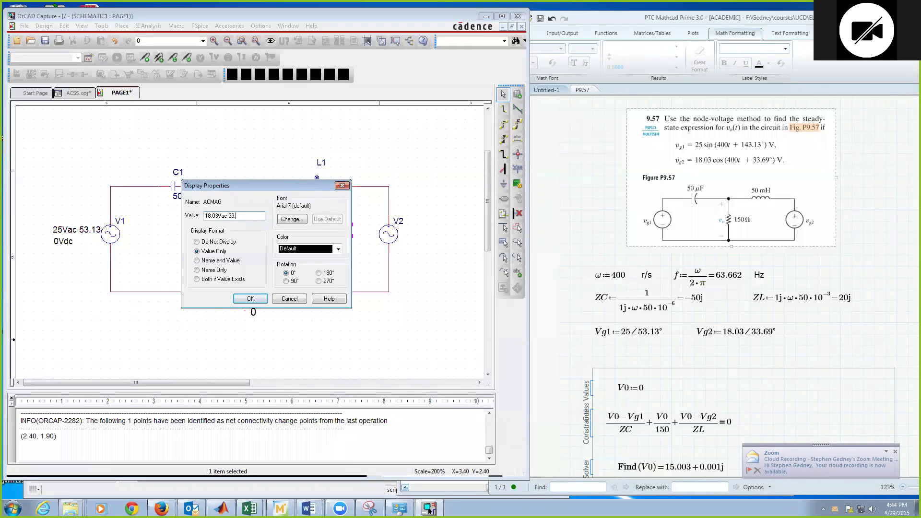
pyautogui.click(251, 299)
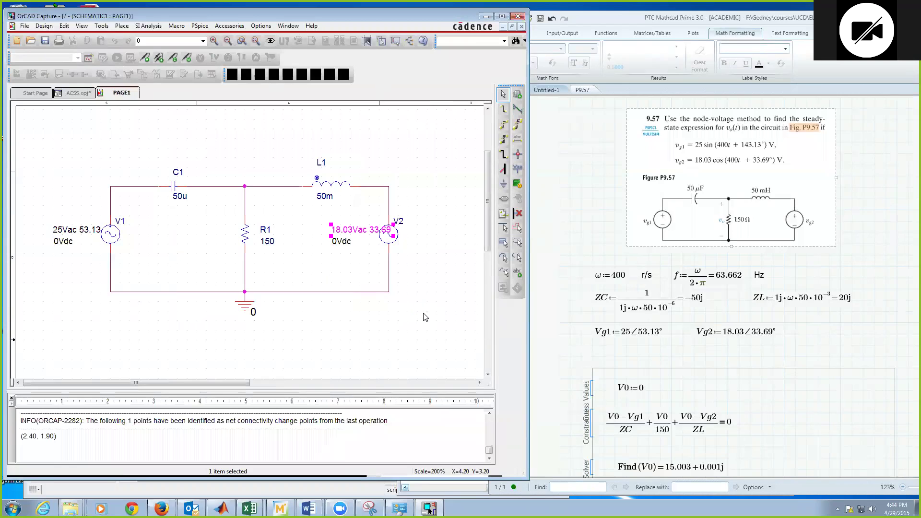
pyautogui.click(210, 201)
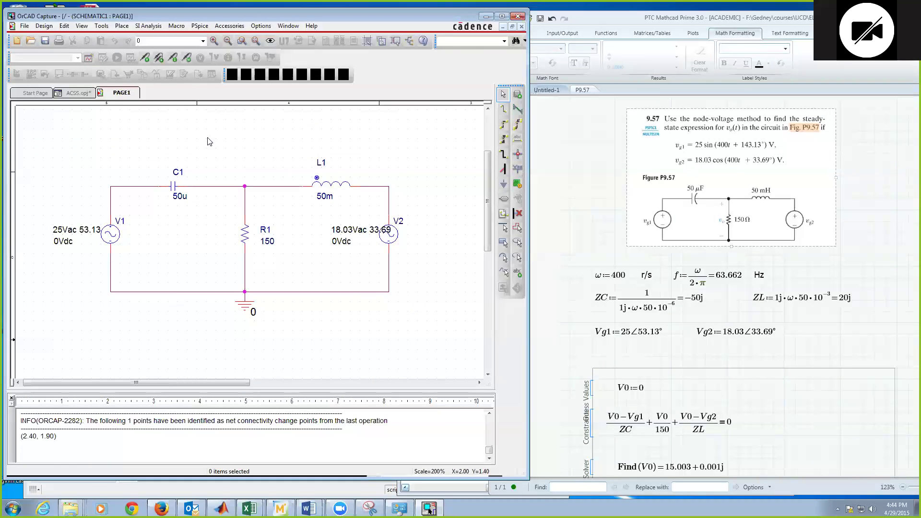
# - Create a new PSpice simulation profile named ACAnalysis
pyautogui.click(207, 28)
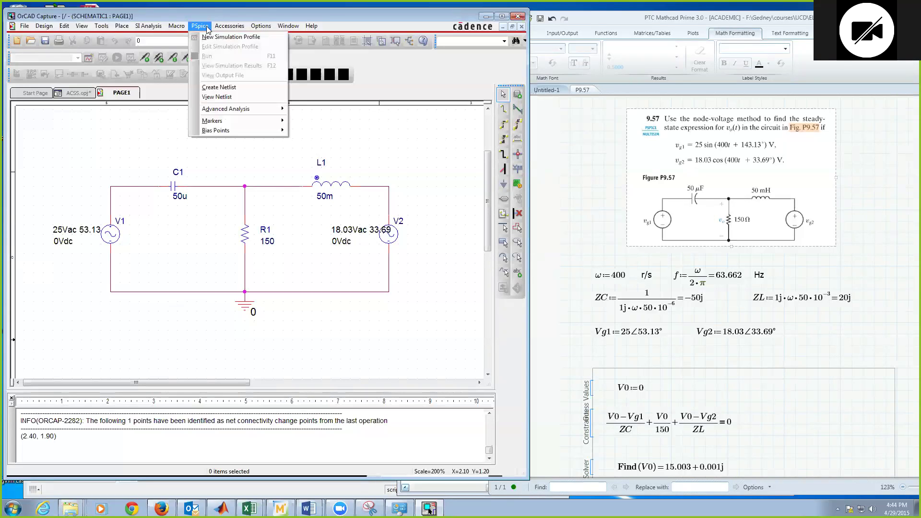
pyautogui.click(206, 28)
pyautogui.click(195, 28)
pyautogui.click(217, 38)
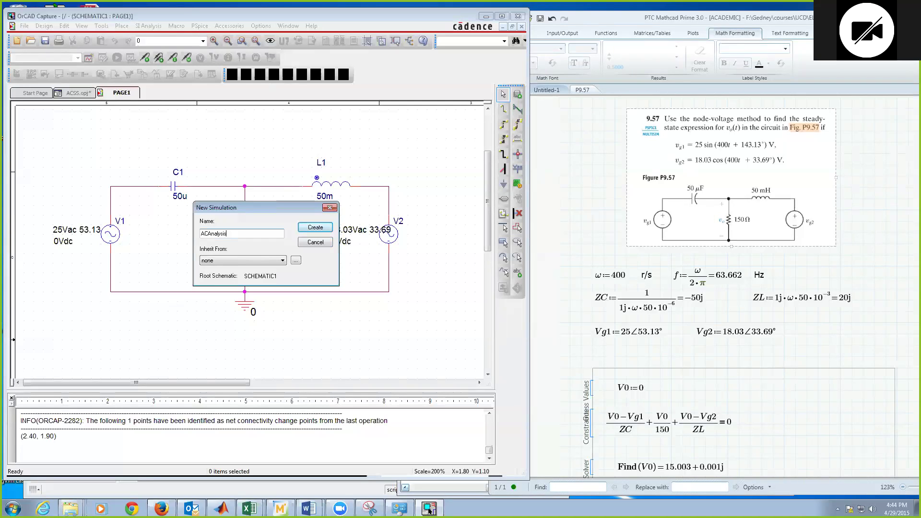
pyautogui.write('ACAnalysis')
pyautogui.click(311, 229)
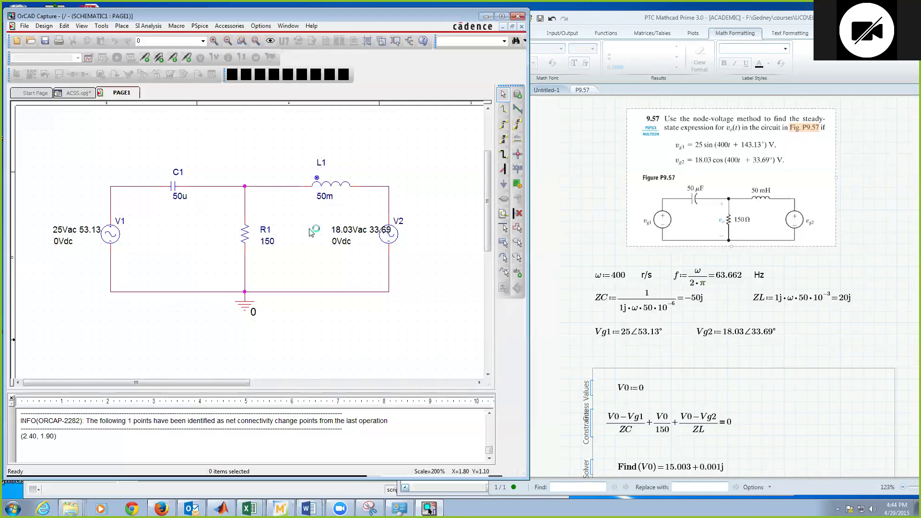
# - Open the ACAnalysis profile for editing via PSpice > Edit Simulation Profile
pyautogui.click(200, 26)
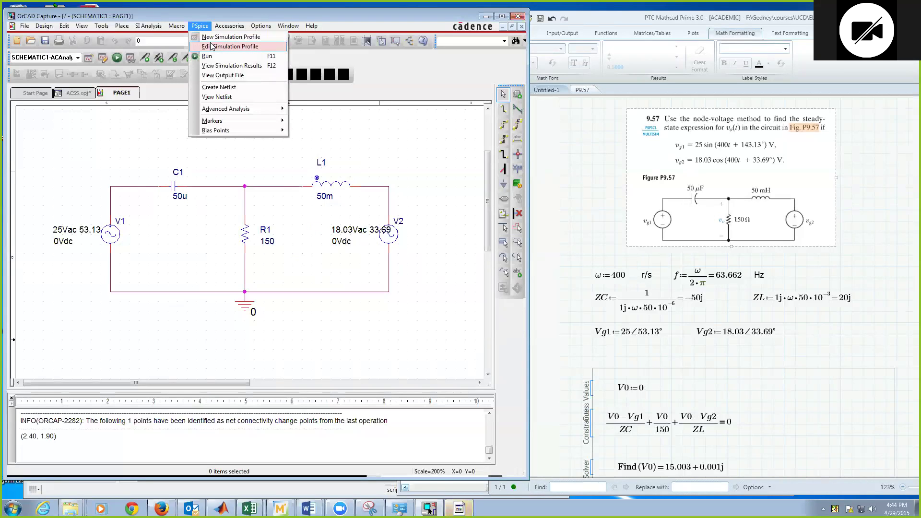
pyautogui.click(212, 47)
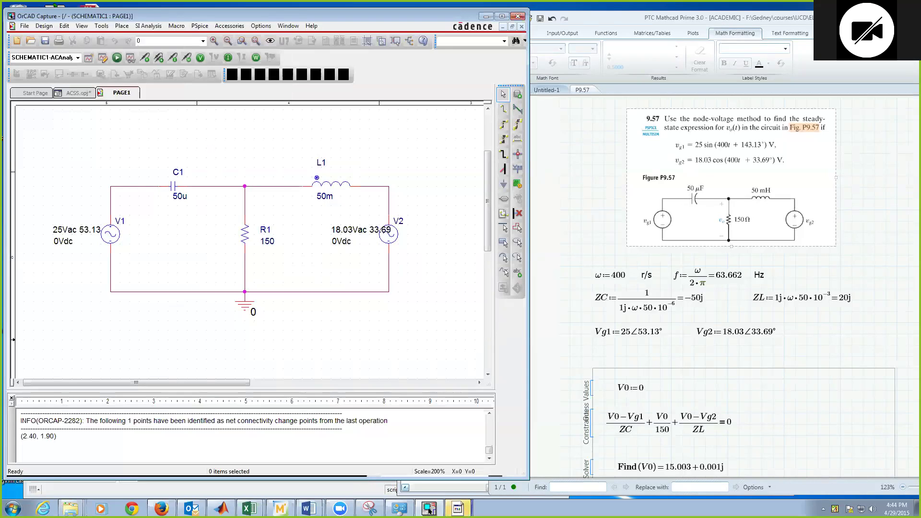
pyautogui.moveTo(459, 507)
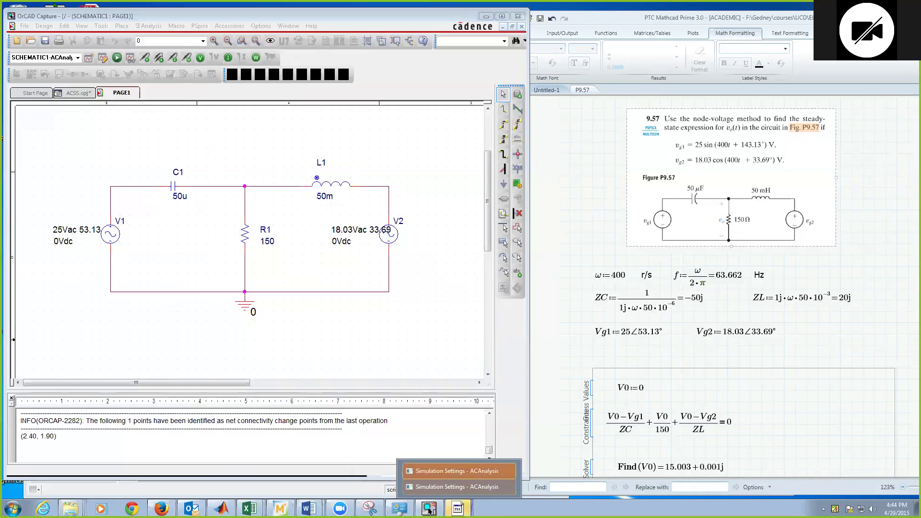
# - Set the analysis type to AC Sweep/Noise with a linear frequency sweep
pyautogui.click(457, 487)
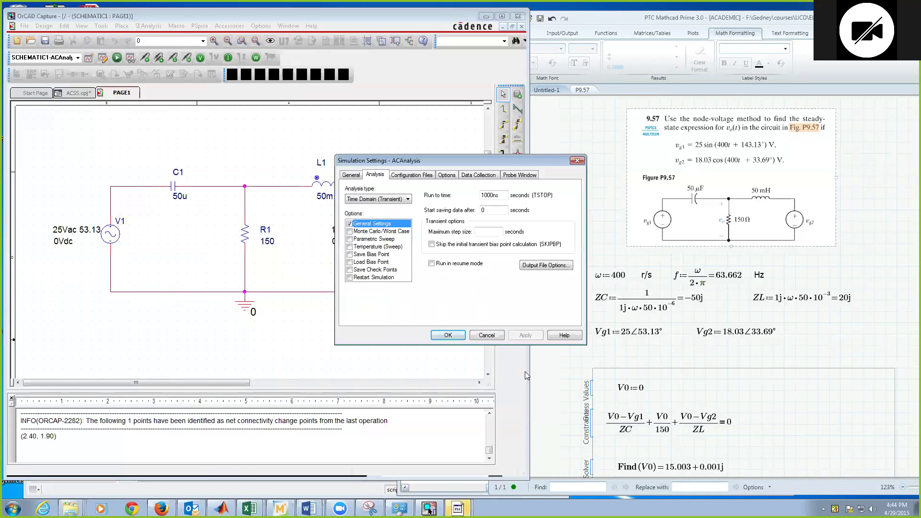
pyautogui.click(486, 335)
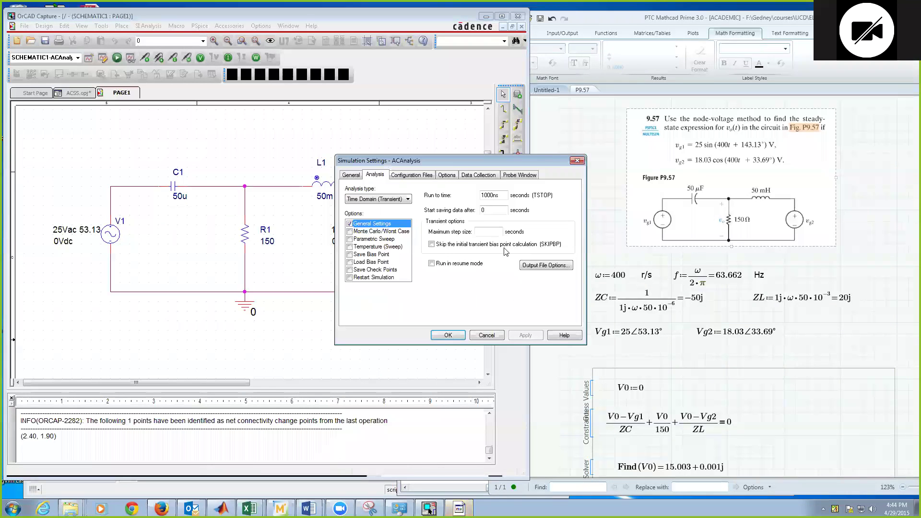
pyautogui.moveTo(453, 159); pyautogui.dragTo(388, 152)
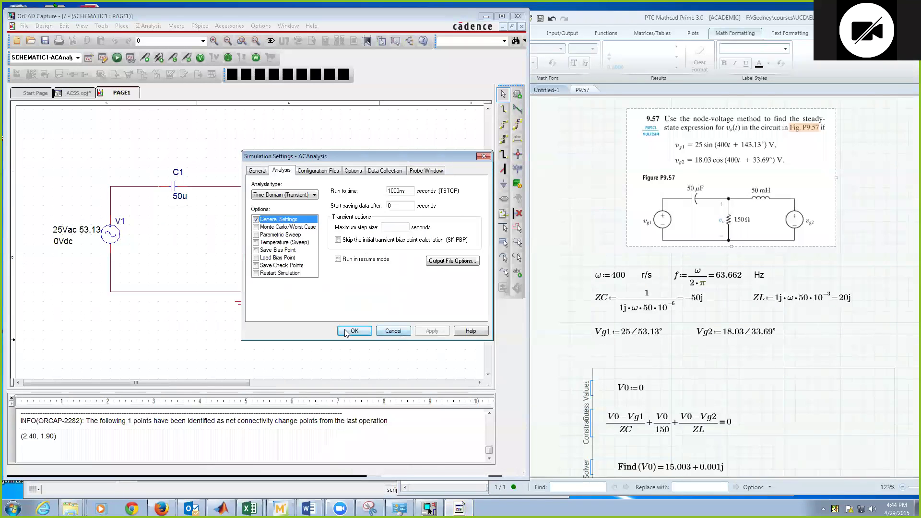
pyautogui.click(300, 197)
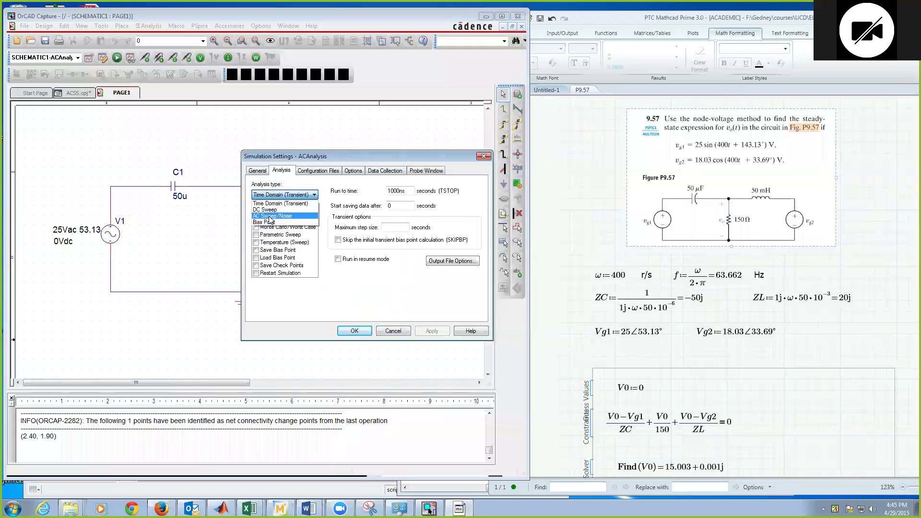
pyautogui.click(270, 216)
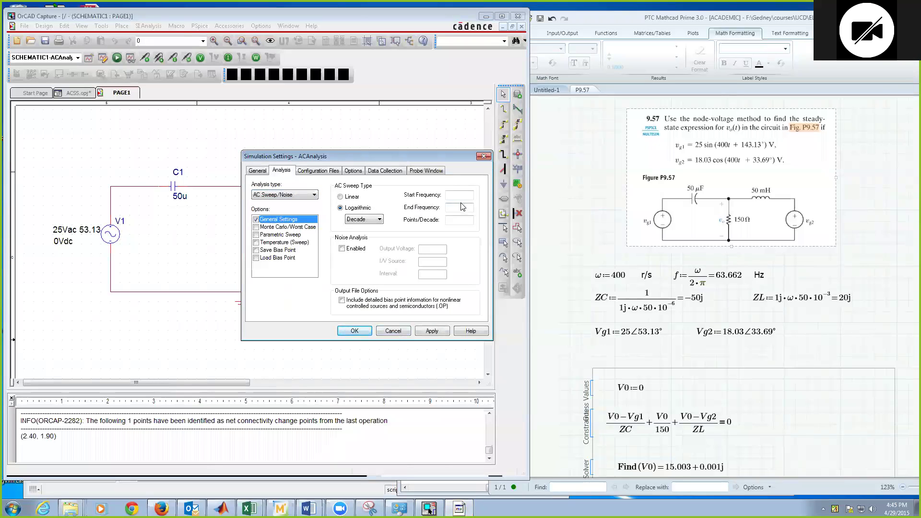
pyautogui.click(361, 198)
pyautogui.click(460, 208)
pyautogui.click(340, 207)
pyautogui.click(341, 197)
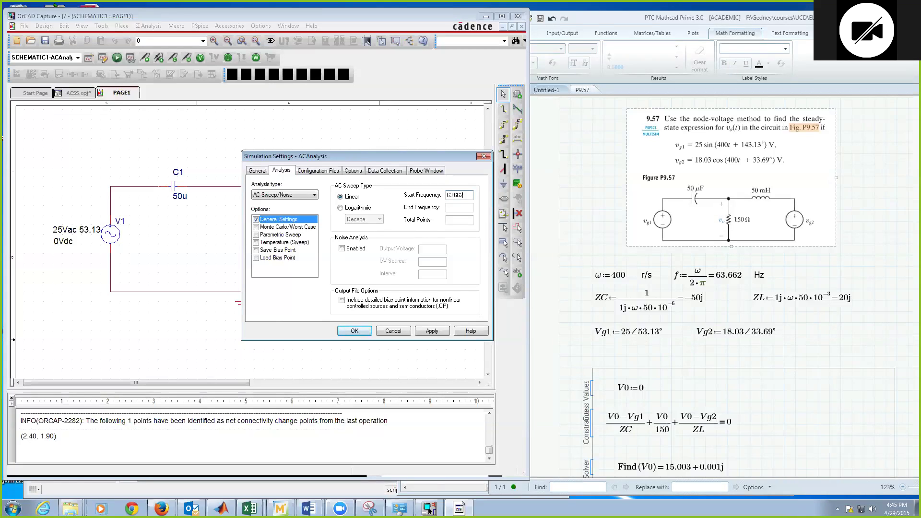
# - Use 63.662 Hz as both start and end frequency, then apply and close
pyautogui.moveTo(461, 195); pyautogui.dragTo(437, 196)
pyautogui.hotkey('ctrl', 'c')
pyautogui.click(463, 207)
pyautogui.hotkey('ctrl', 'v')
pyautogui.click(432, 331)
pyautogui.click(359, 329)
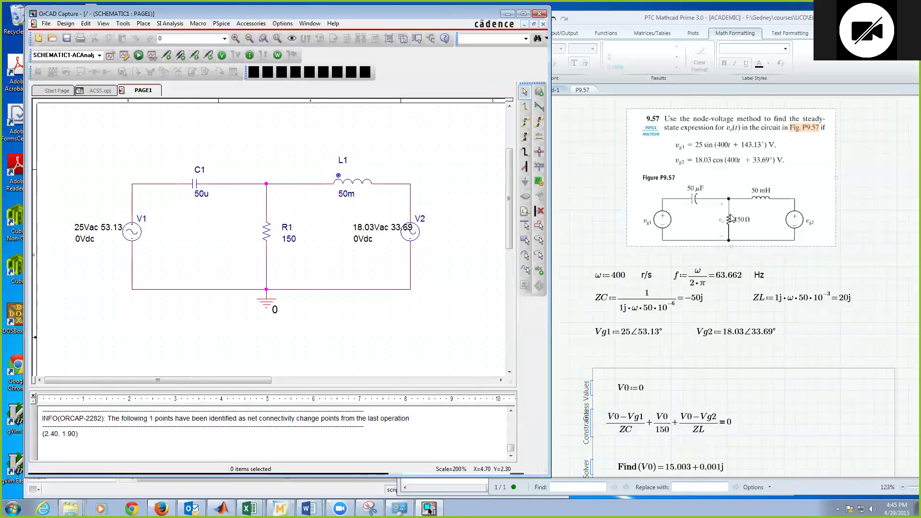
# - Place a voltage marker on the C1/R1/L1 junction node and save the design
pyautogui.click(166, 57)
pyautogui.click(269, 186)
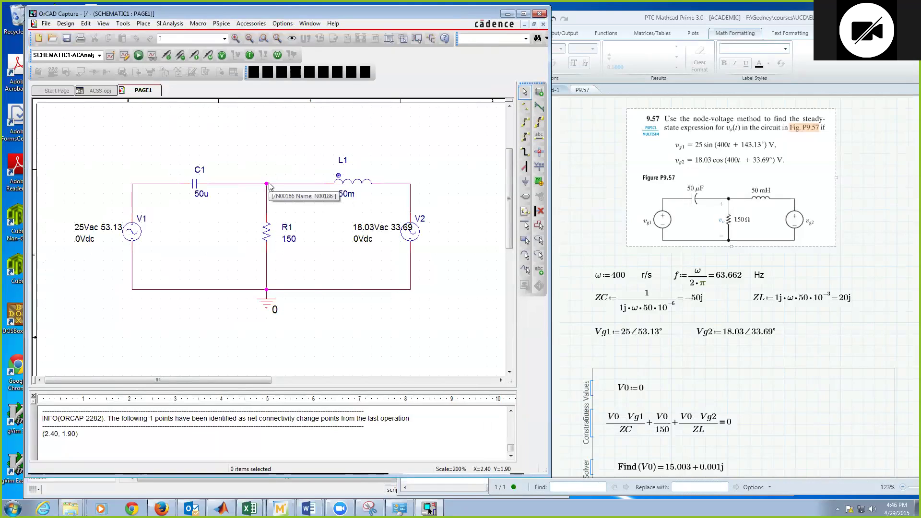
pyautogui.press('Escape')
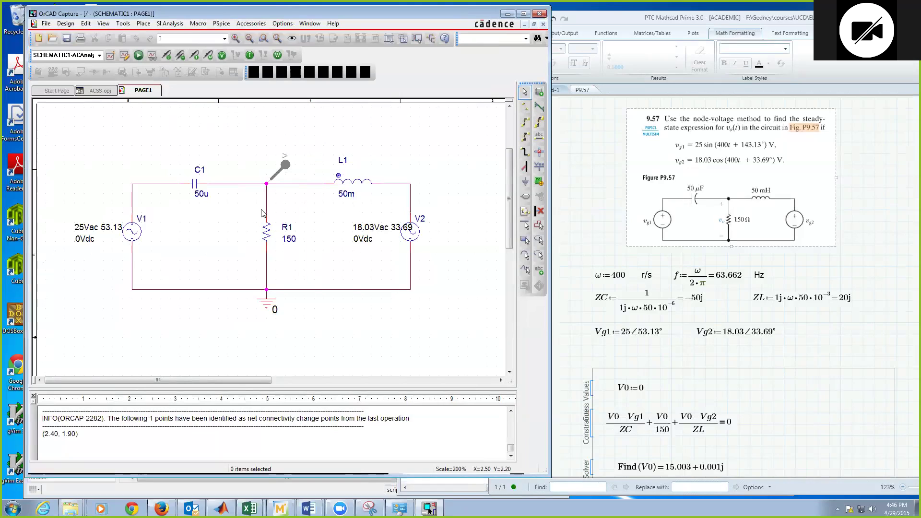
pyautogui.click(67, 39)
# - Run the ACAnalysis simulation and widen the PSpice A/D plot showing V(R1:2) at 63.66 Hz
pyautogui.click(139, 56)
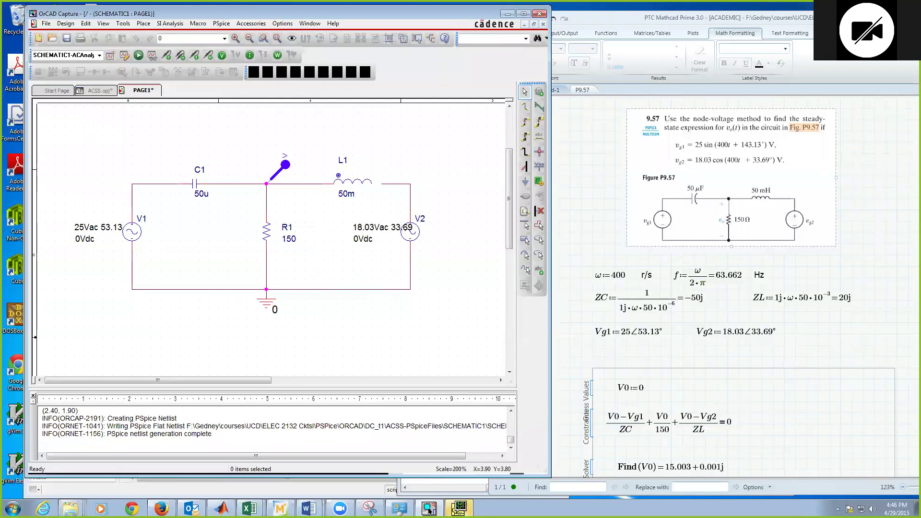
pyautogui.click(458, 509)
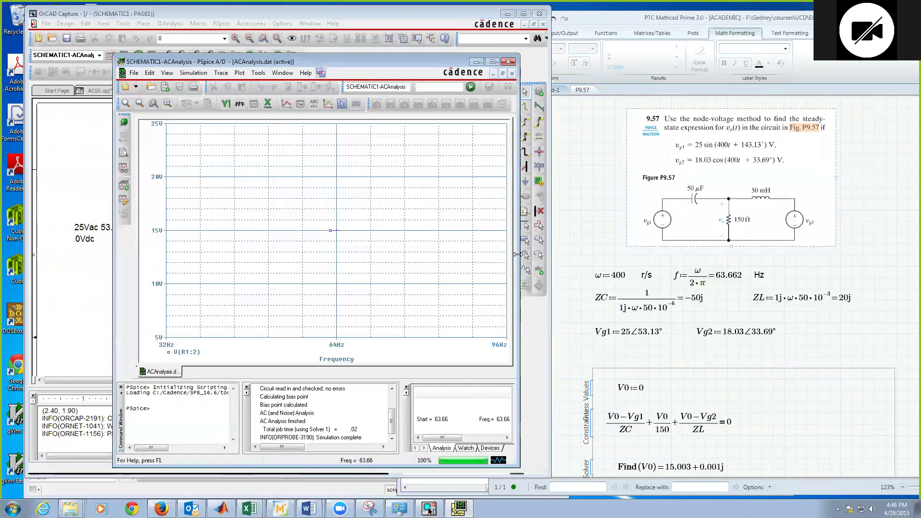
pyautogui.moveTo(518, 254); pyautogui.dragTo(619, 254)
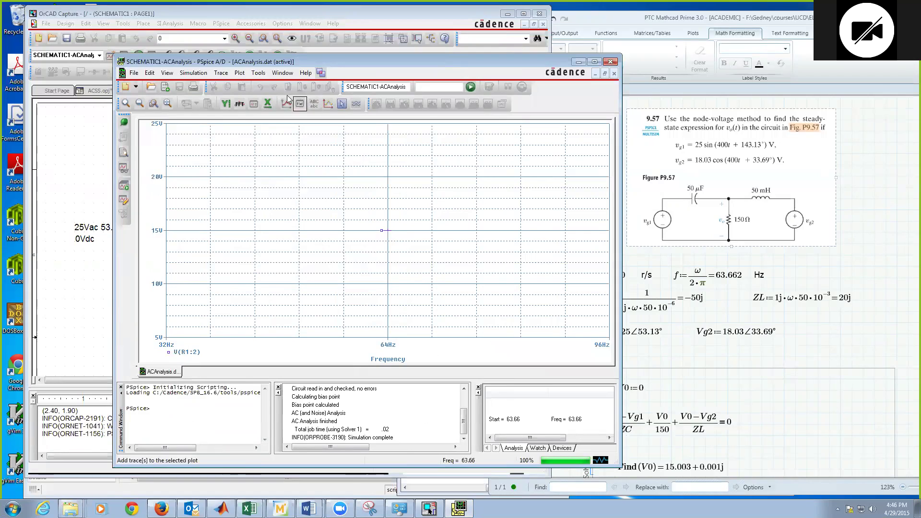
# - Add the real-part trace R(V(R1:1)) to the plot and read its value near 64 Hz
pyautogui.click(222, 74)
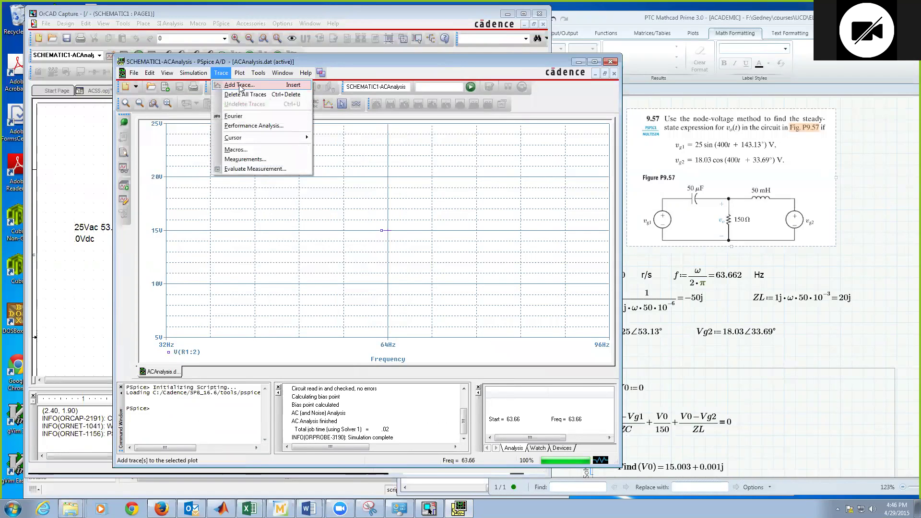
pyautogui.click(240, 86)
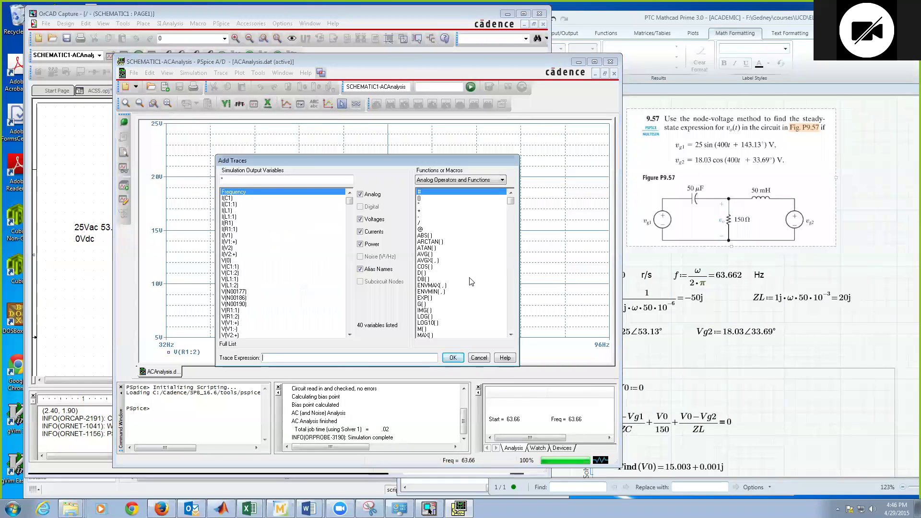
pyautogui.click(512, 336)
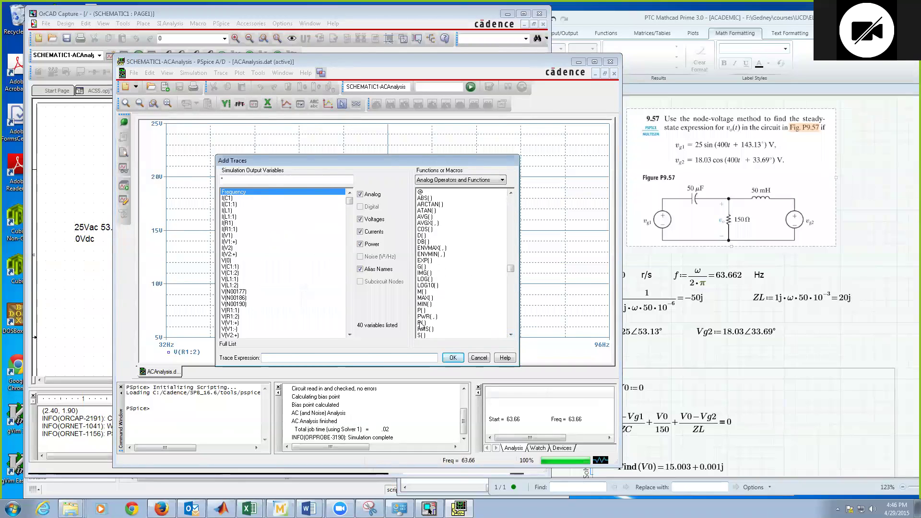
pyautogui.click(421, 323)
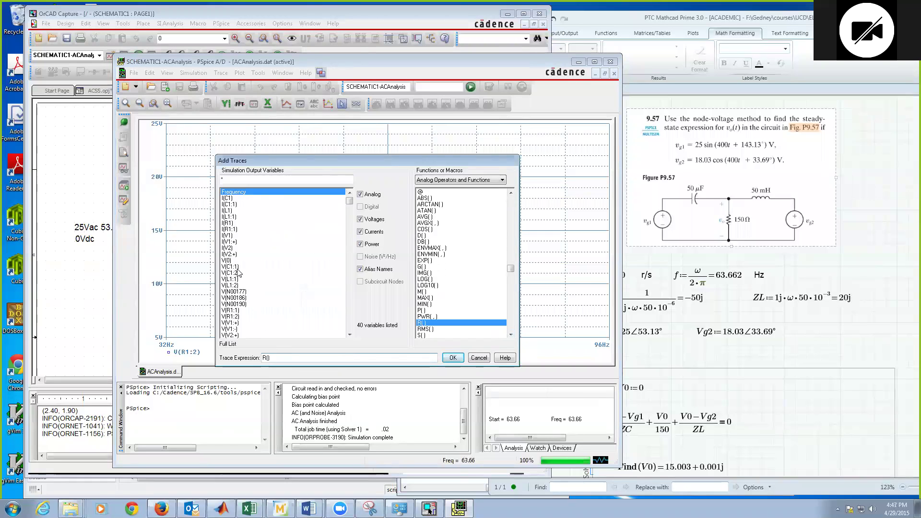
pyautogui.click(234, 311)
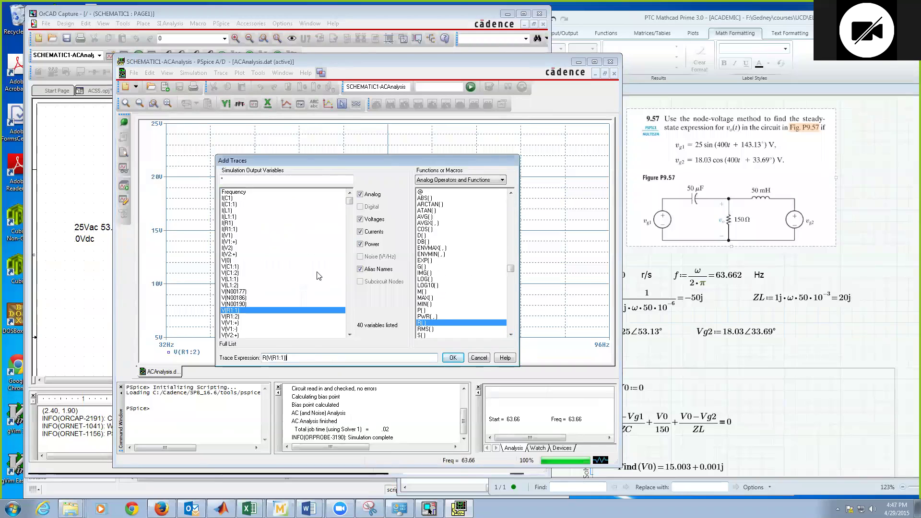
pyautogui.moveTo(328, 159); pyautogui.dragTo(351, 145)
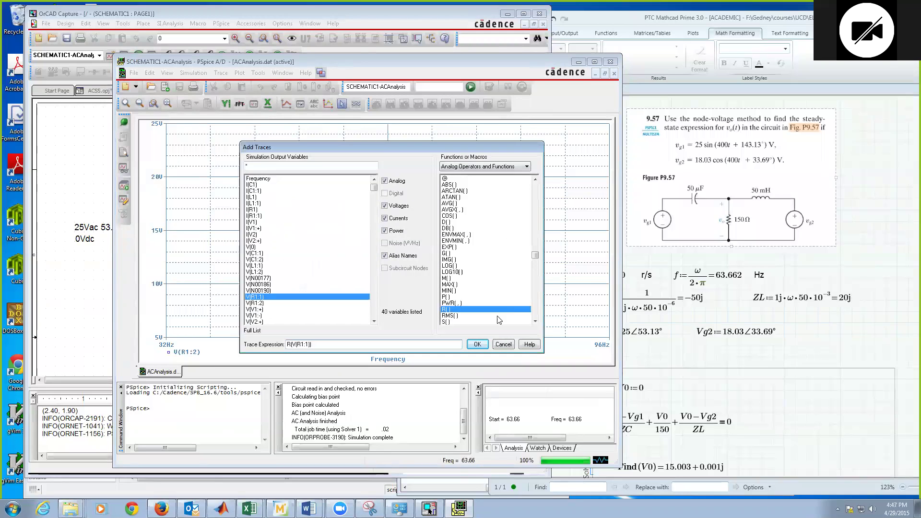
pyautogui.click(478, 345)
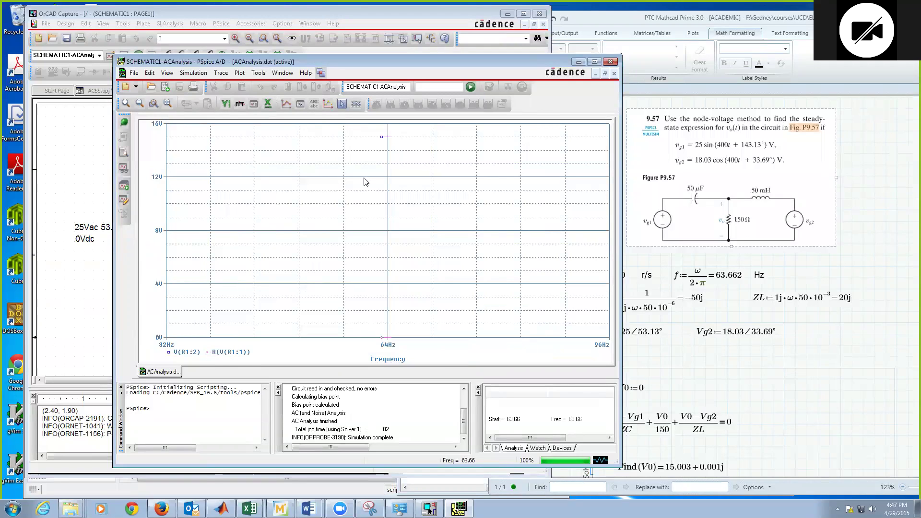
pyautogui.click(387, 137)
# - Add the imaginary-part trace IMG(V(R1:1)), then select the R(V(R1:1)) trace
pyautogui.click(221, 73)
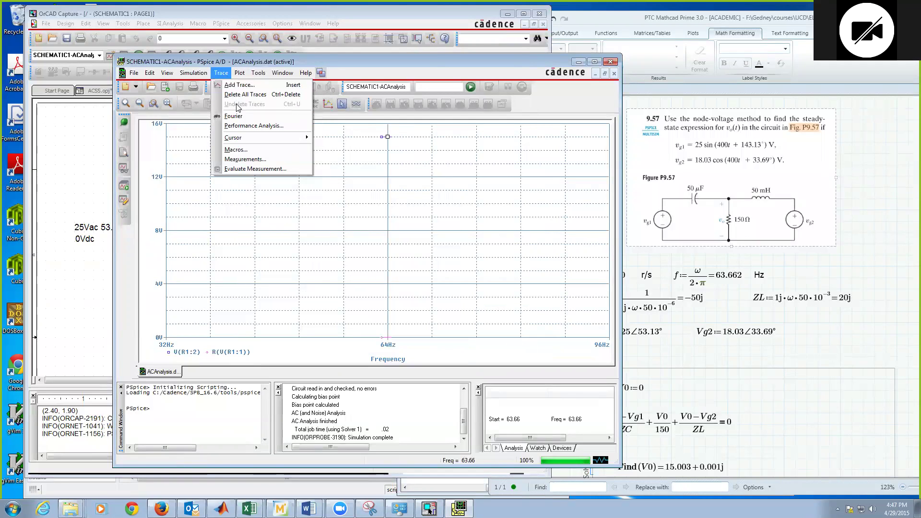
pyautogui.click(237, 87)
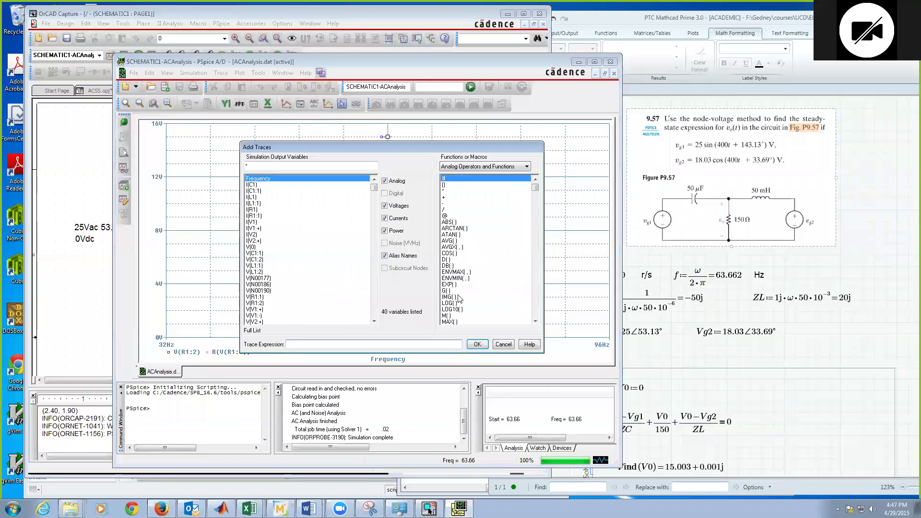
pyautogui.click(535, 321)
pyautogui.click(536, 322)
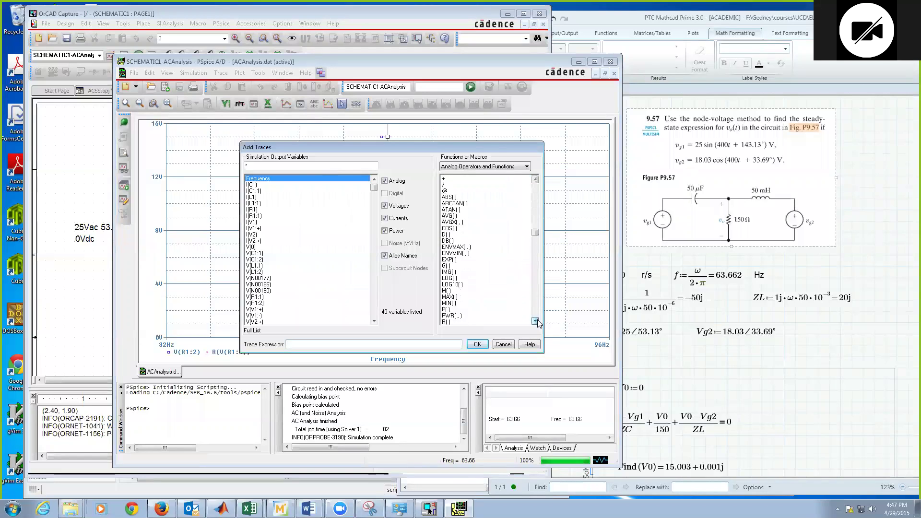
pyautogui.click(536, 322)
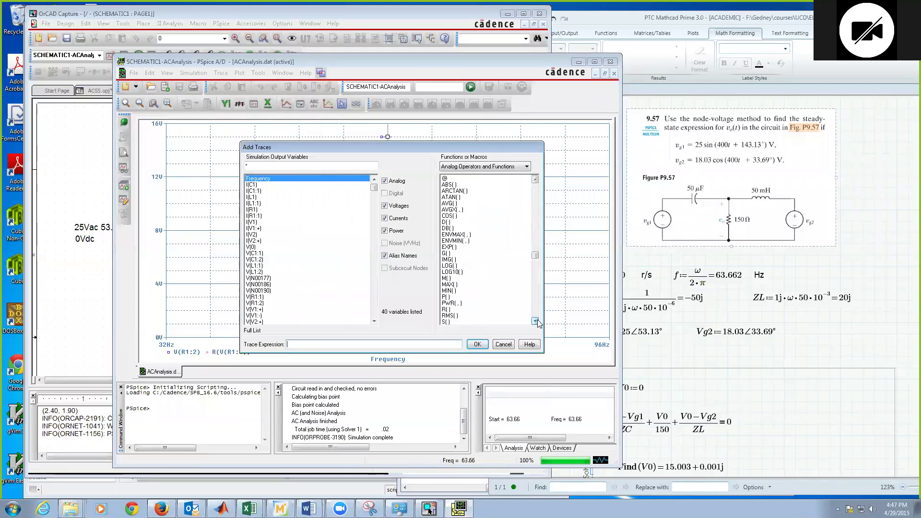
pyautogui.click(446, 260)
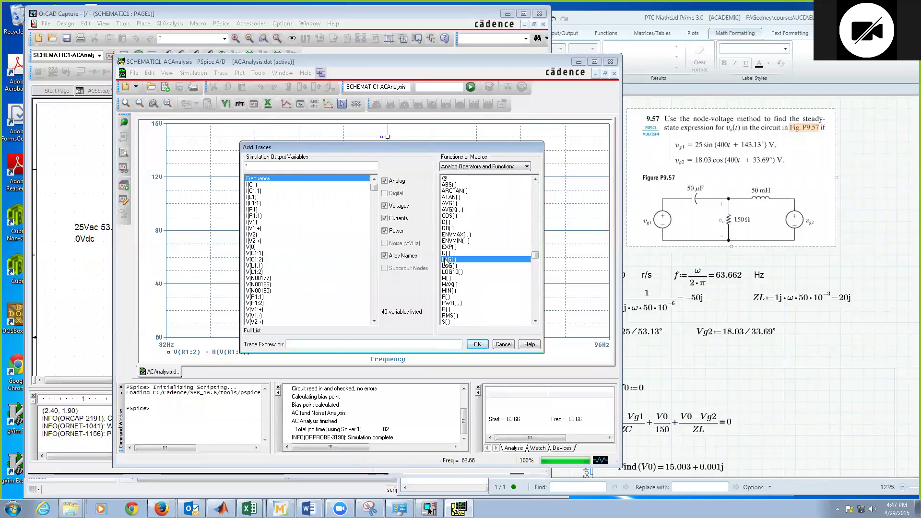
pyautogui.click(257, 297)
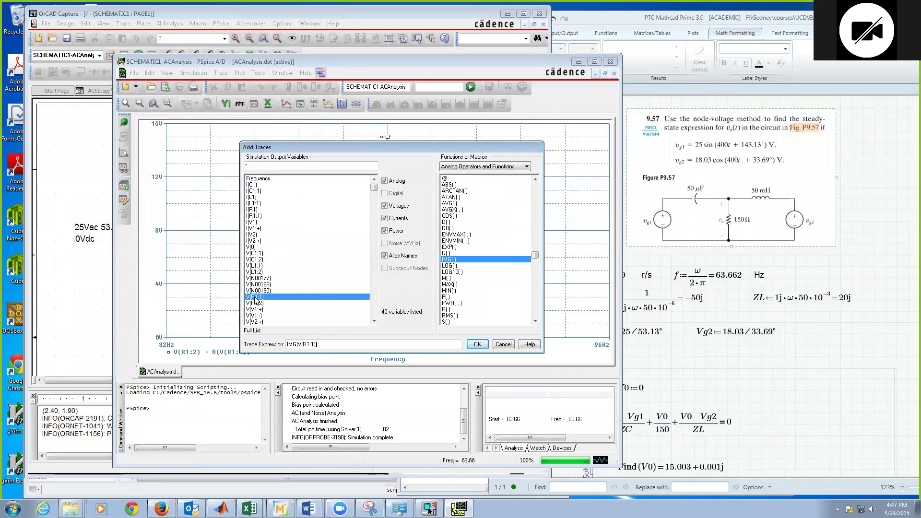
pyautogui.click(478, 345)
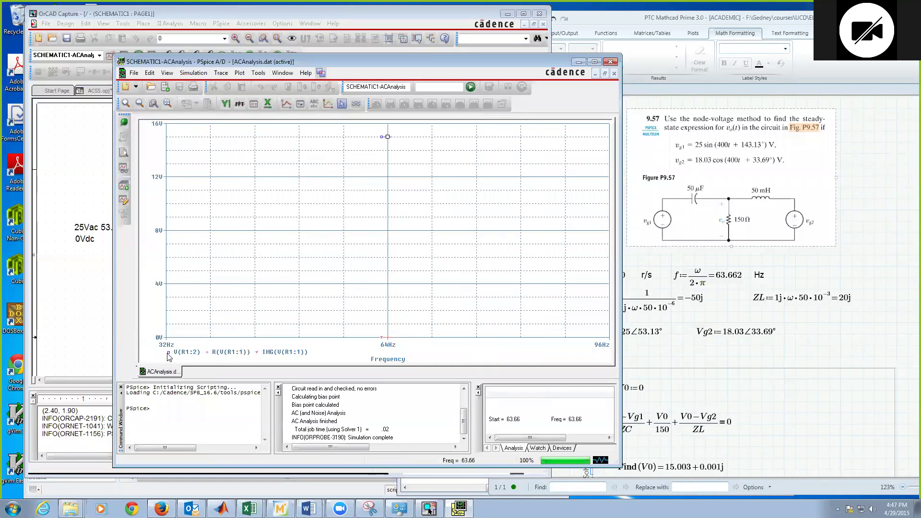
pyautogui.click(223, 355)
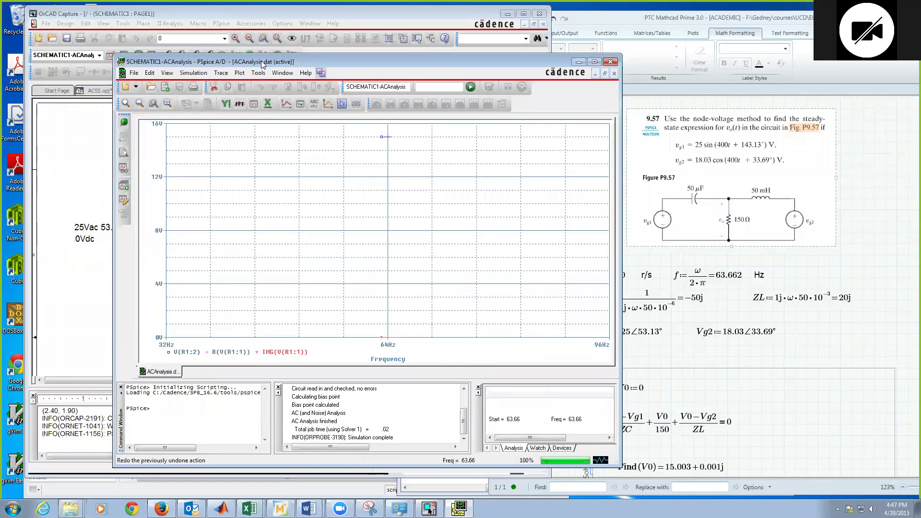
# - Export V(R1:2), R(V(R1:1)) and IMG(V(R1:1)) data as text to Documents\probeData.txt
pyautogui.moveTo(261, 62); pyautogui.dragTo(269, 60)
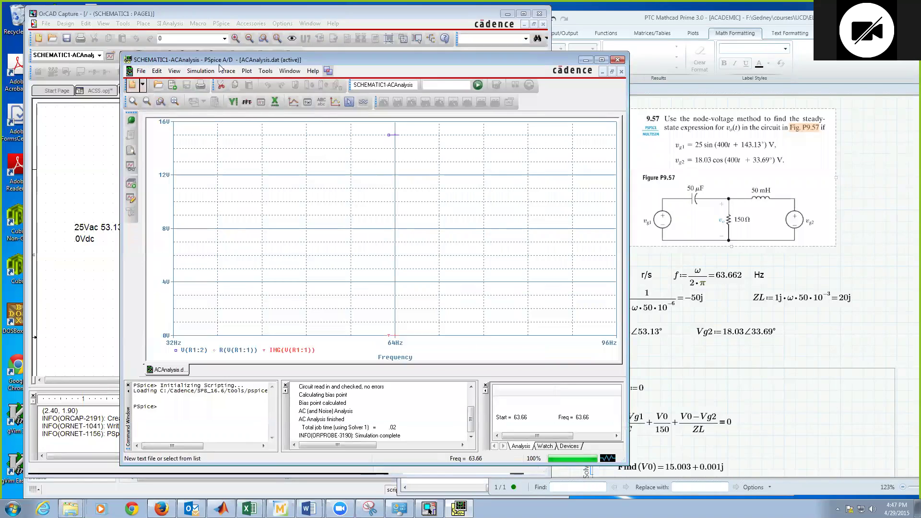
pyautogui.click(142, 72)
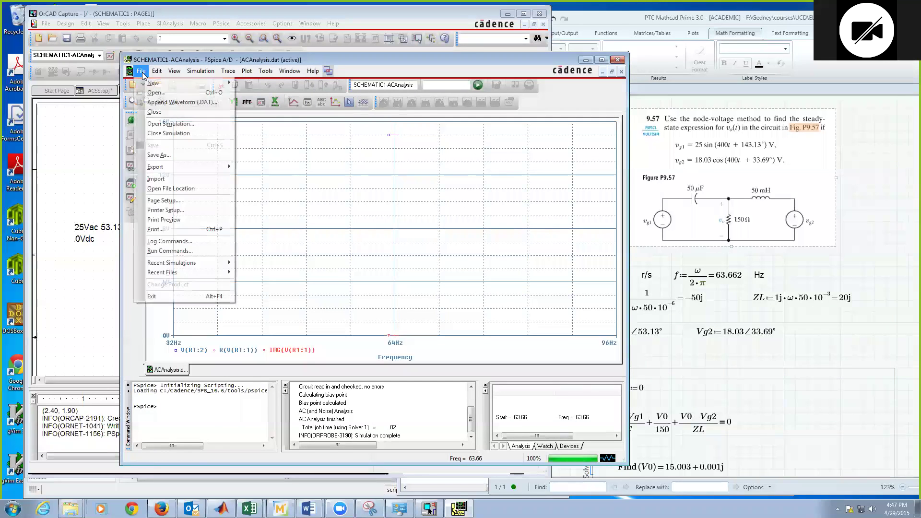
pyautogui.moveTo(163, 168)
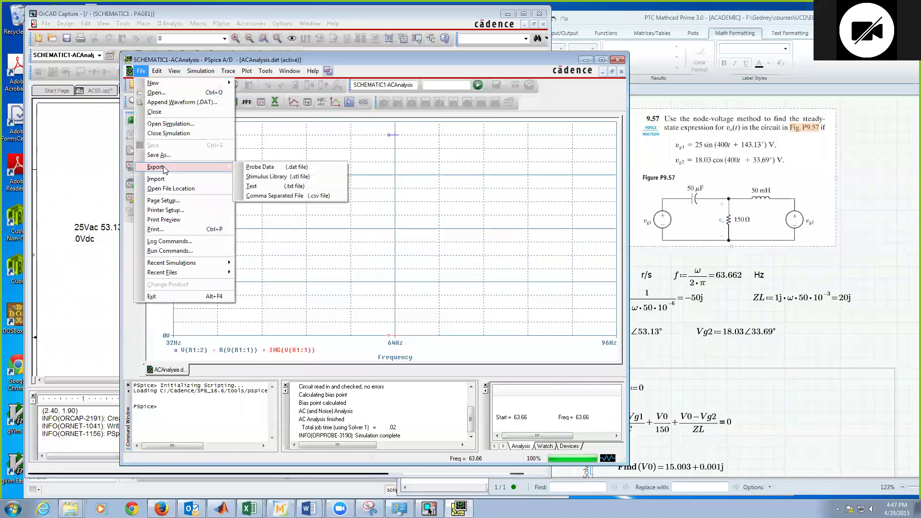
pyautogui.click(267, 187)
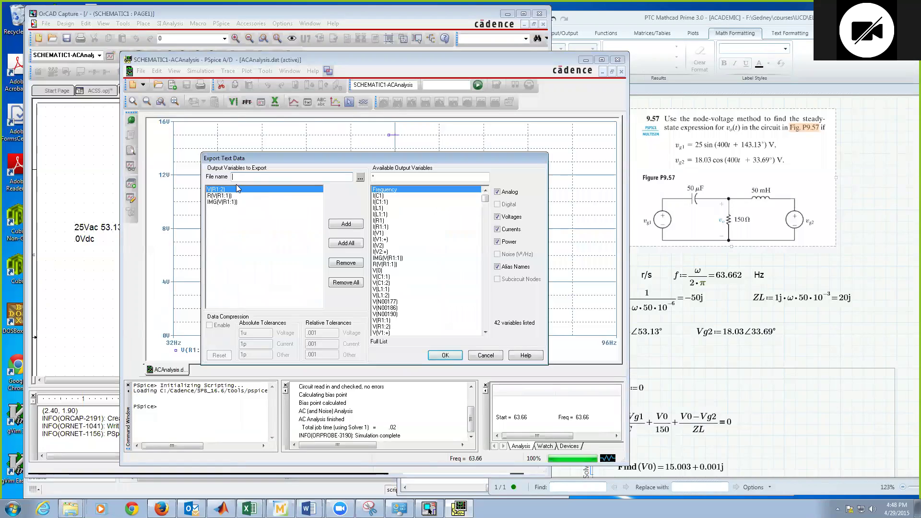
pyautogui.click(360, 178)
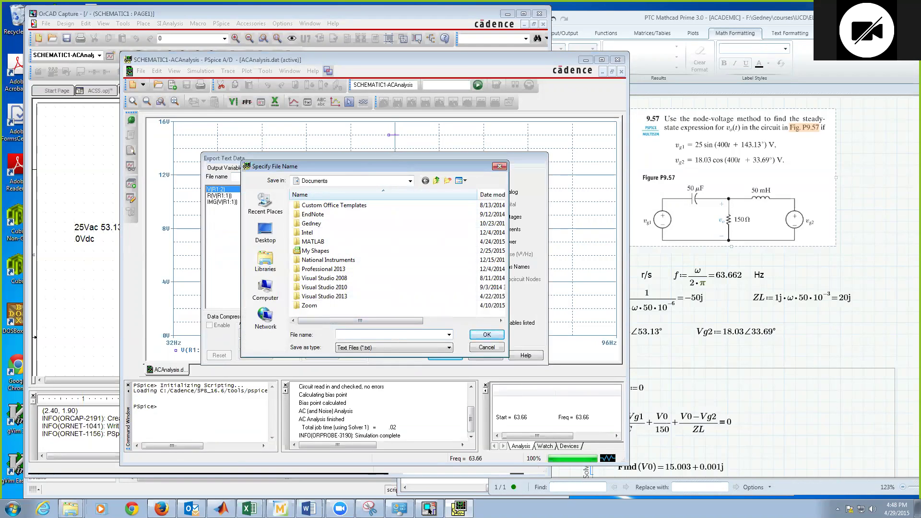
pyautogui.write('probeData')
pyautogui.click(487, 334)
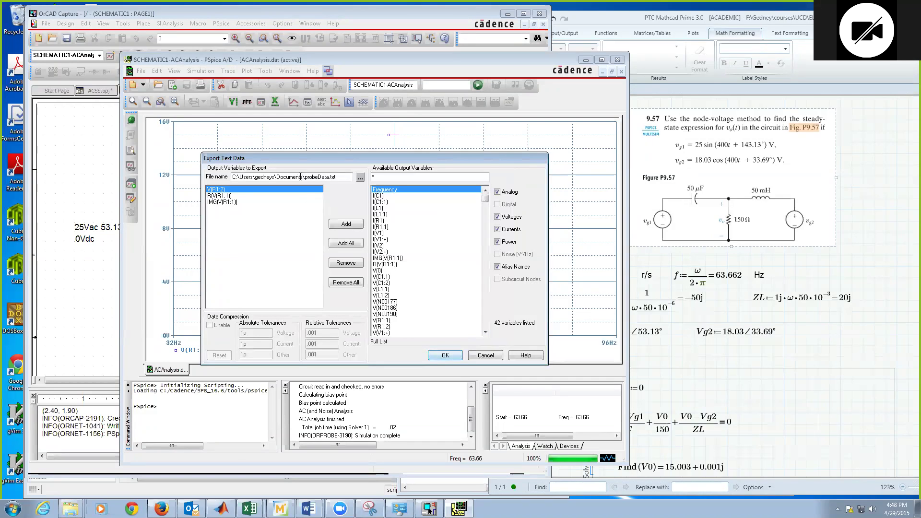
pyautogui.moveTo(230, 176); pyautogui.dragTo(229, 177)
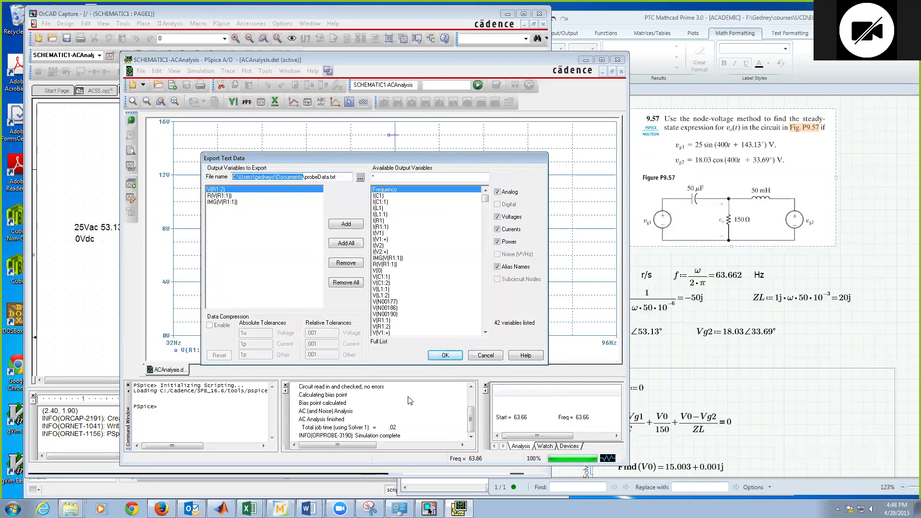
pyautogui.click(445, 355)
# - Open probeData.txt in Notepad, check V(R1:2)=1.500339552884e+001 at 63.662 Hz, then close it
pyautogui.rightClick(71, 509)
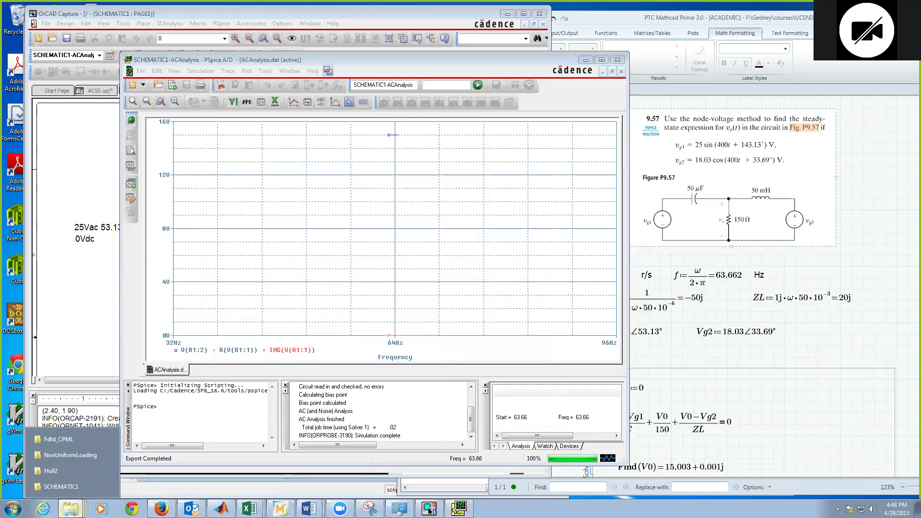
pyautogui.press('super')
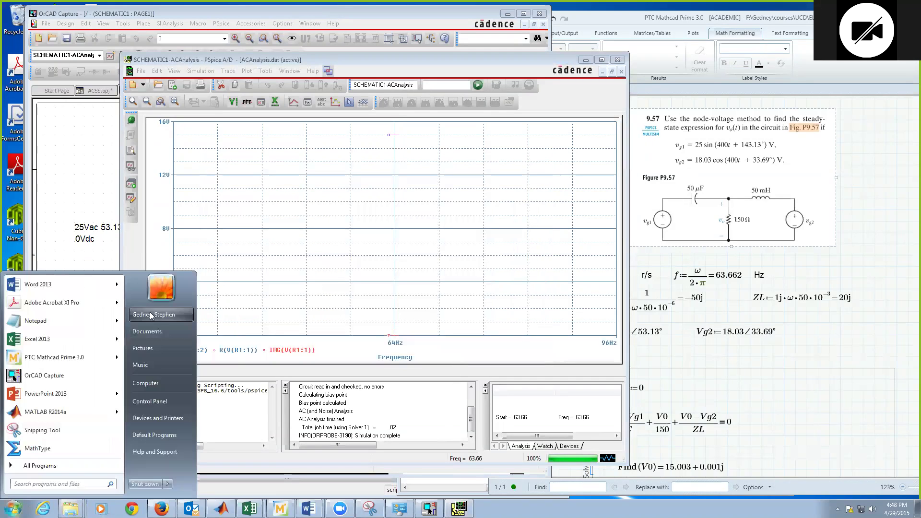
pyautogui.click(309, 361)
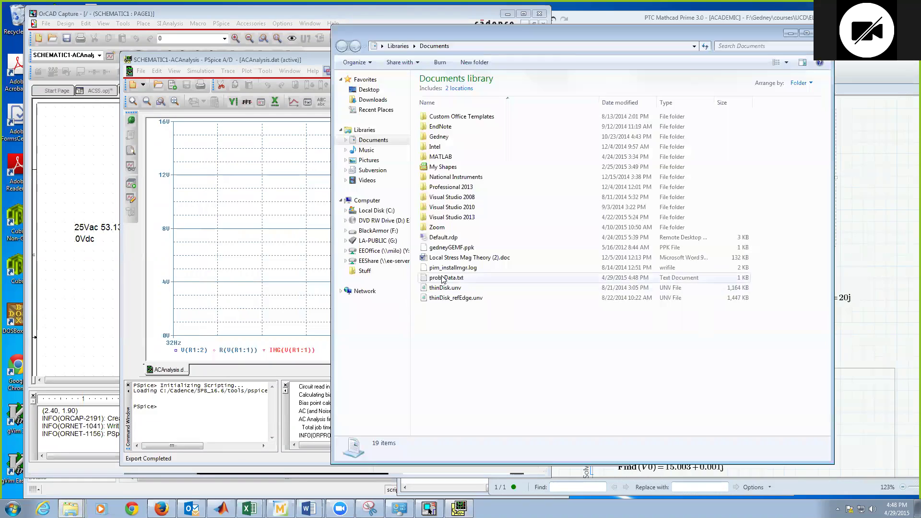
pyautogui.doubleClick(442, 278)
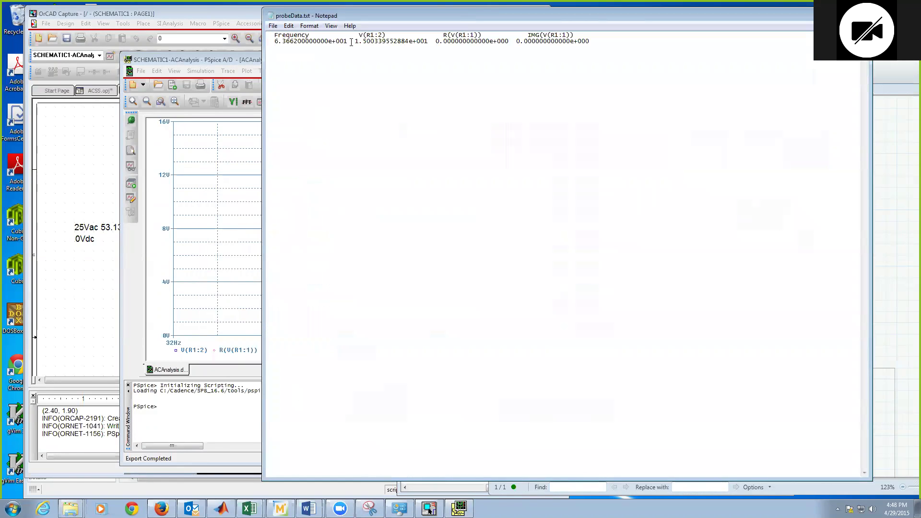
pyautogui.moveTo(355, 42); pyautogui.dragTo(509, 41)
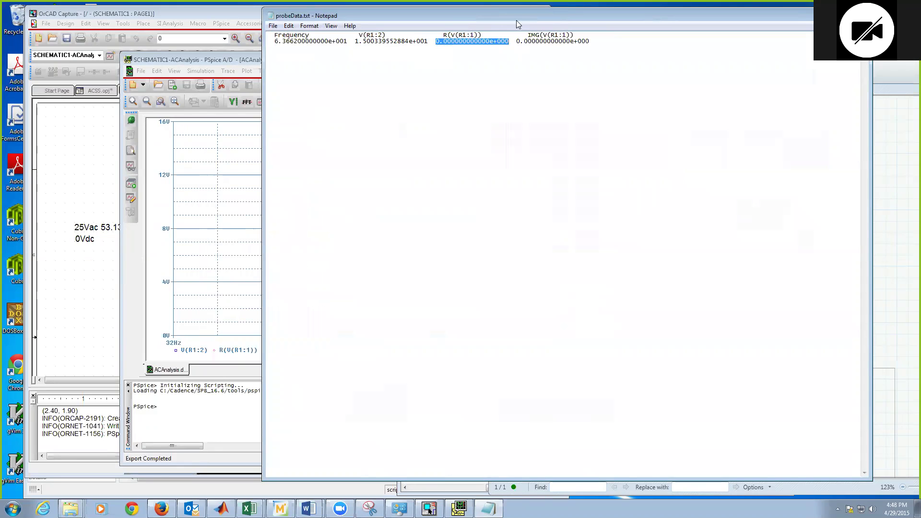
pyautogui.moveTo(531, 16); pyautogui.dragTo(477, 24)
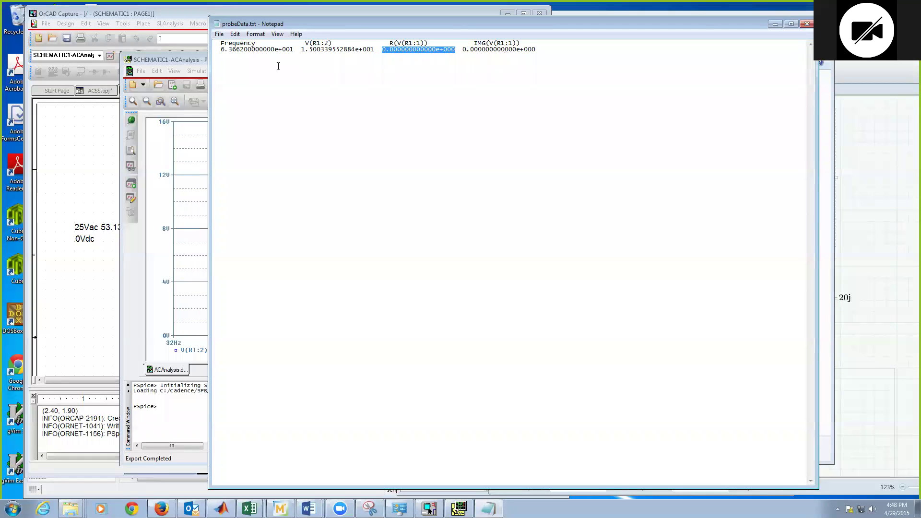
pyautogui.moveTo(302, 49); pyautogui.dragTo(547, 43)
pyautogui.click(805, 24)
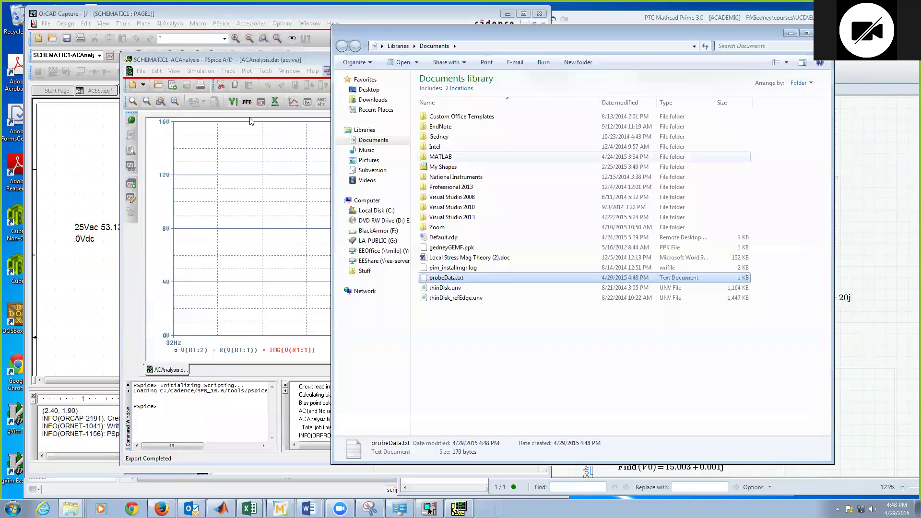
pyautogui.click(231, 202)
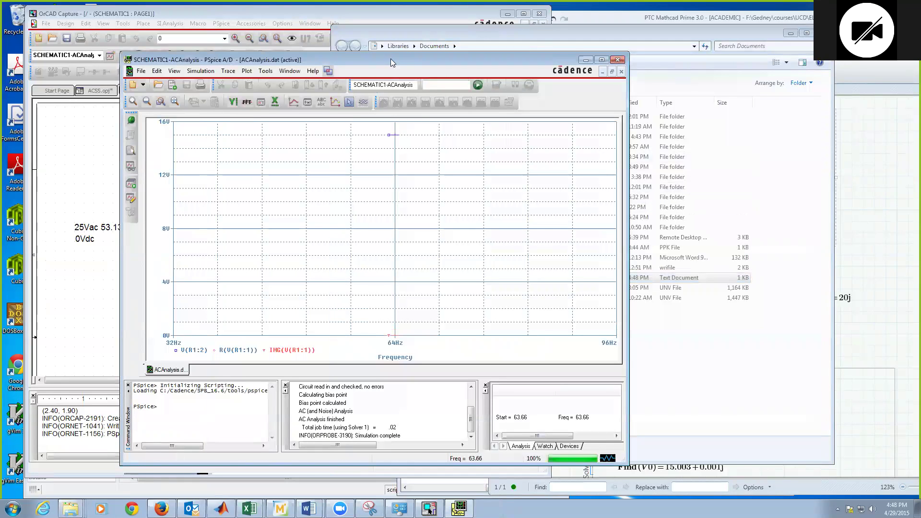
# - Start adding another trace, then cancel the Add Traces dialog without changing the plot
pyautogui.moveTo(391, 59); pyautogui.dragTo(395, 54)
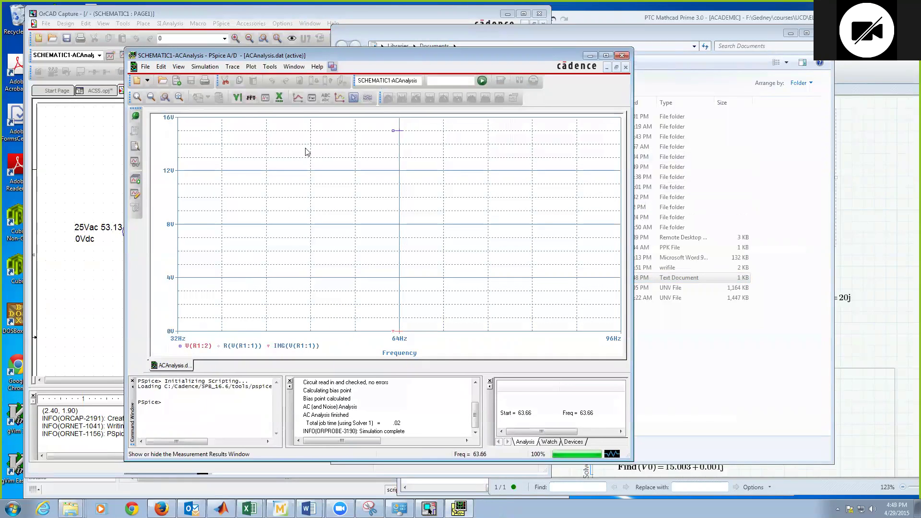
pyautogui.click(233, 70)
pyautogui.click(247, 79)
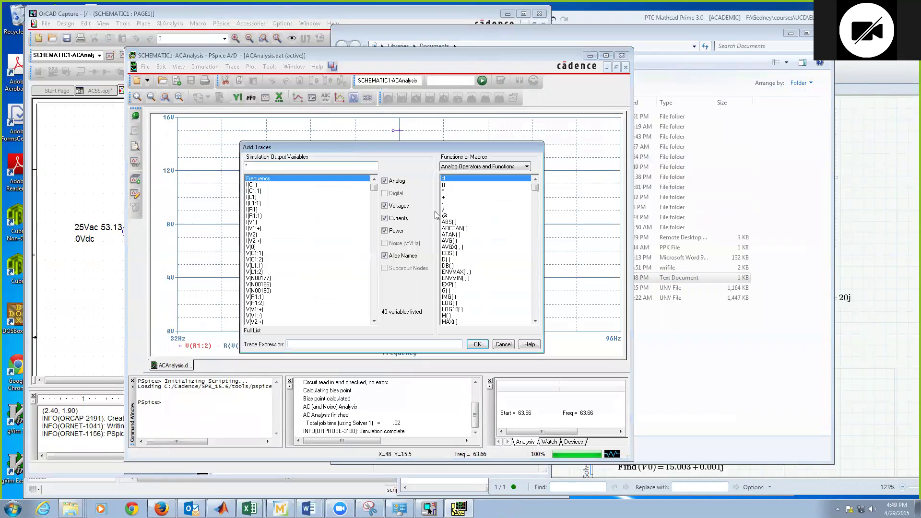
pyautogui.click(535, 322)
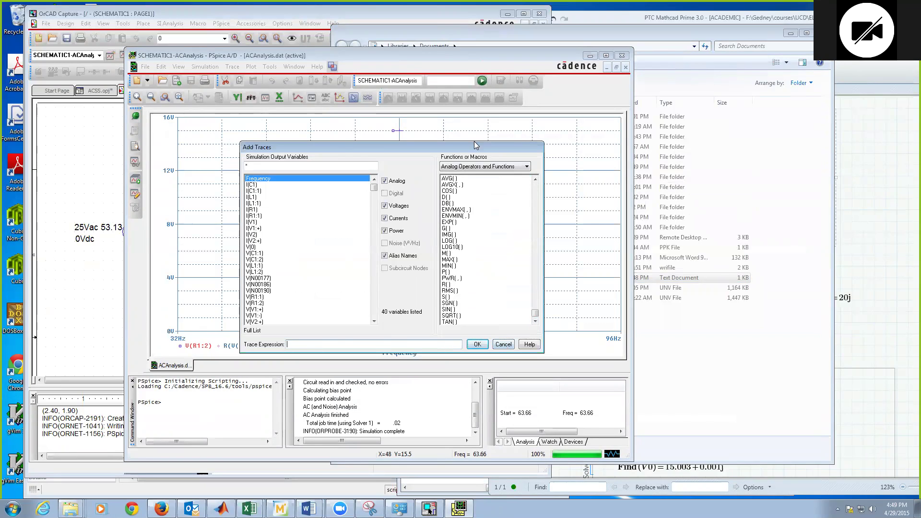
pyautogui.moveTo(476, 145); pyautogui.dragTo(549, 132)
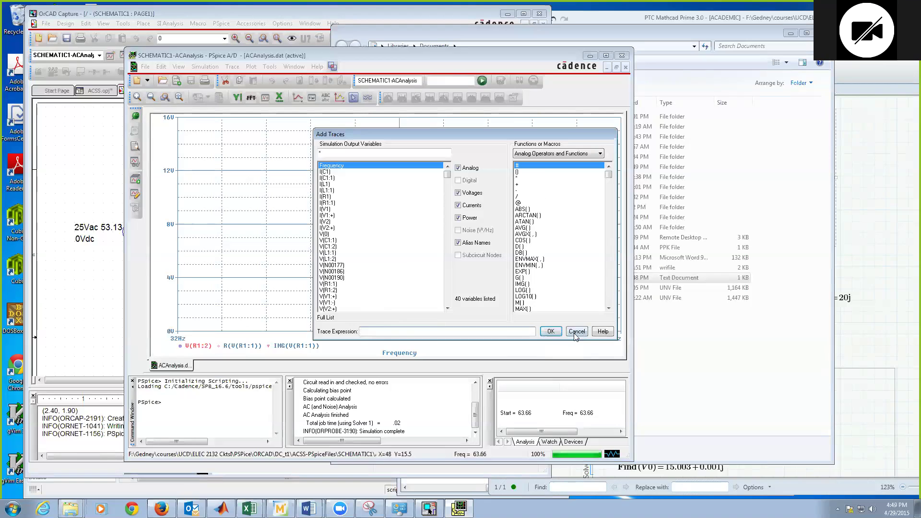
pyautogui.click(577, 335)
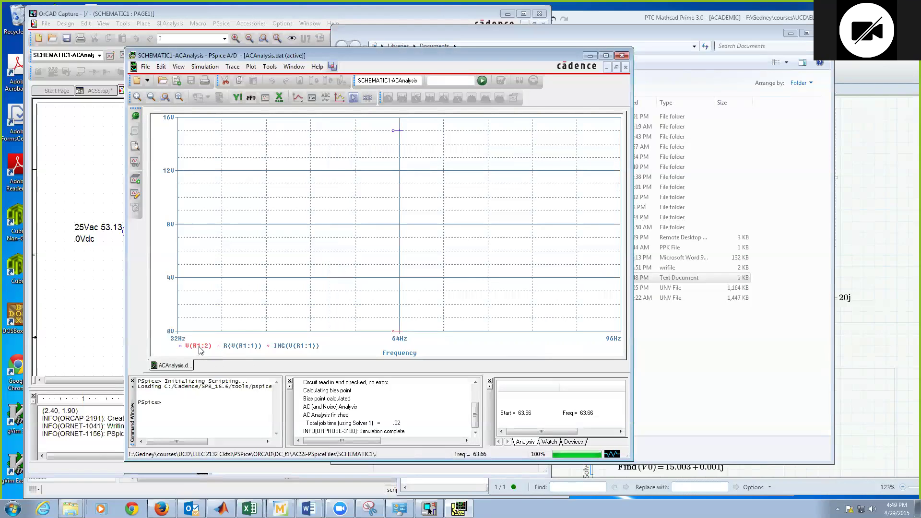
pyautogui.click(232, 66)
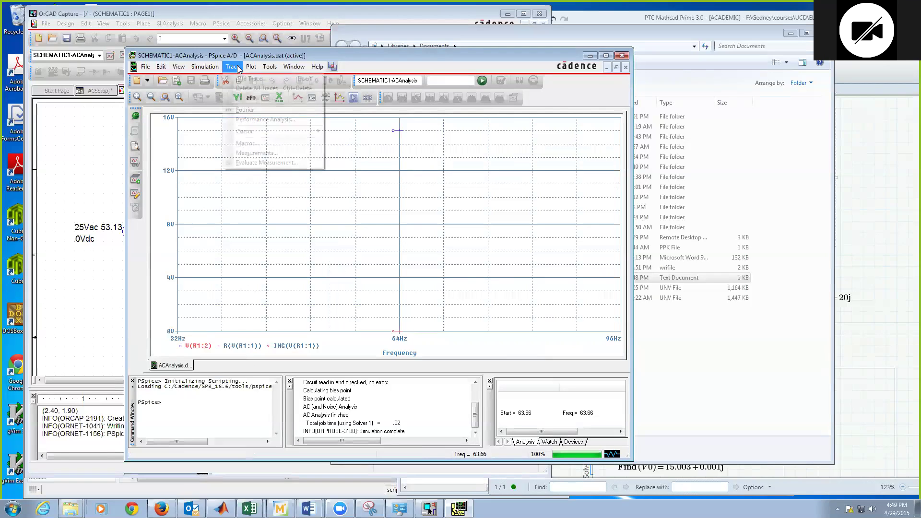
pyautogui.moveTo(148, 67)
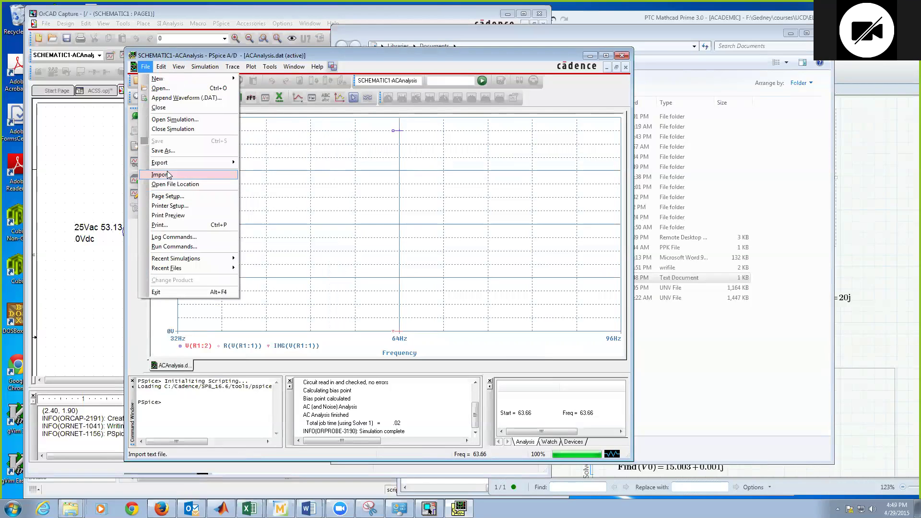
pyautogui.moveTo(168, 166)
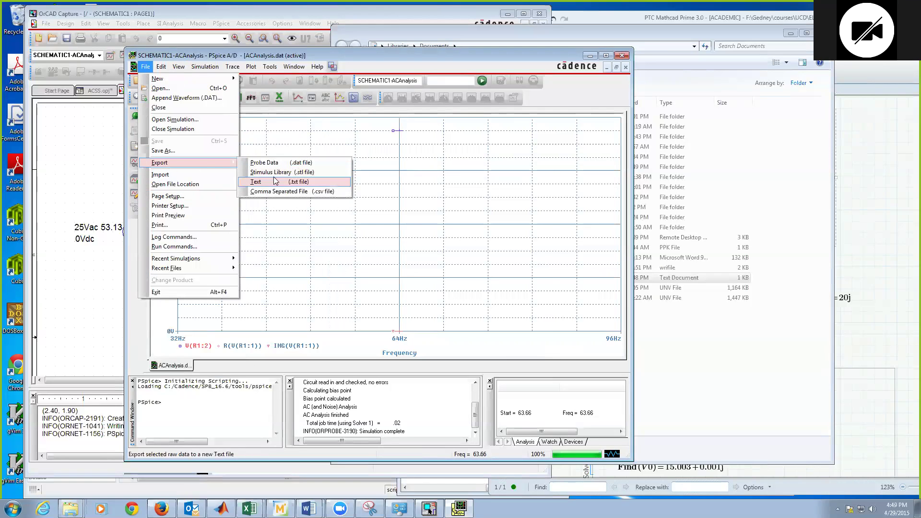
pyautogui.click(271, 181)
pyautogui.click(224, 196)
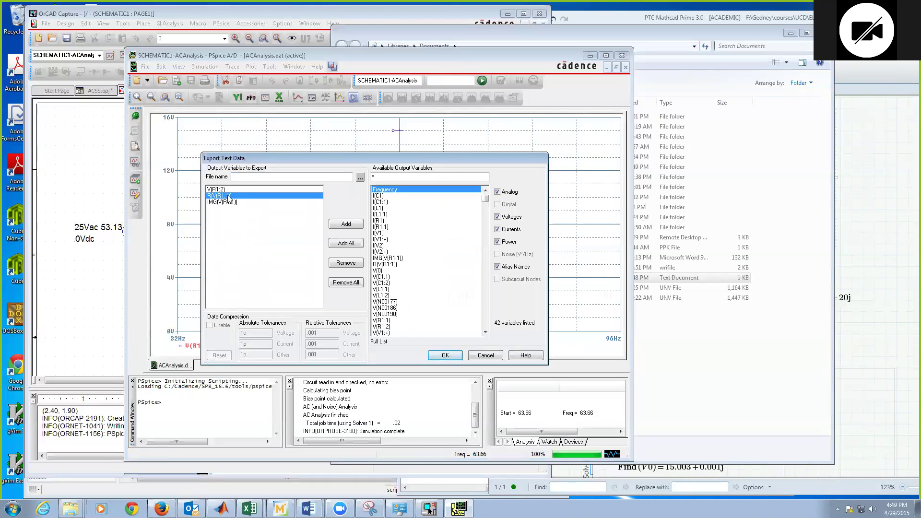
pyautogui.press('Delete')
pyautogui.click(230, 197)
pyautogui.click(351, 265)
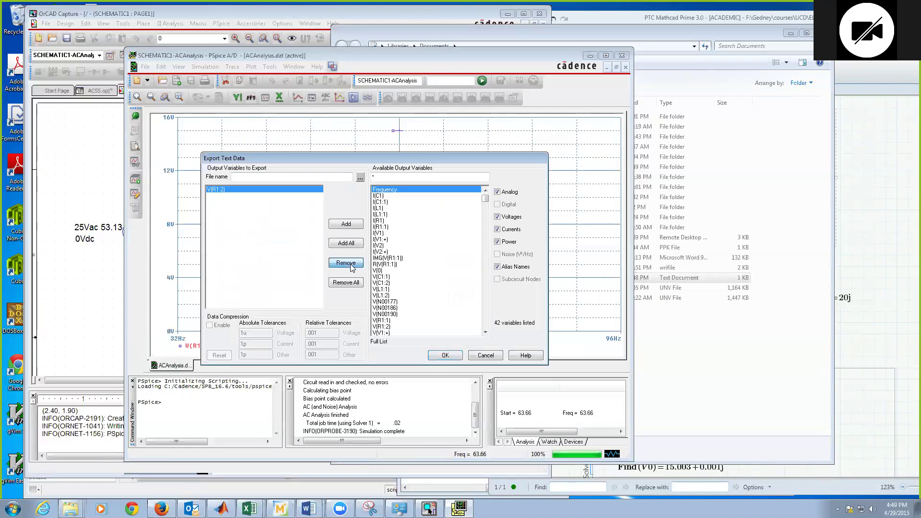
pyautogui.click(485, 332)
pyautogui.scroll(-15, 485, 332)
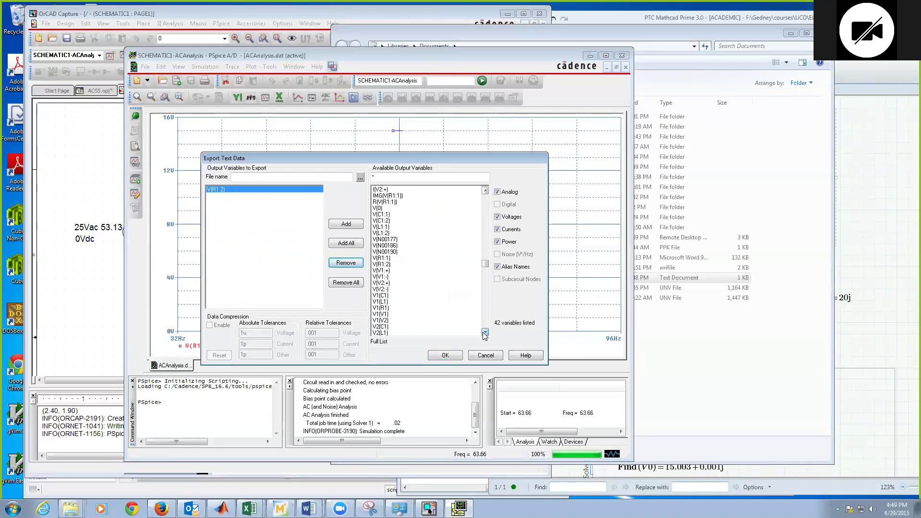
pyautogui.click(486, 356)
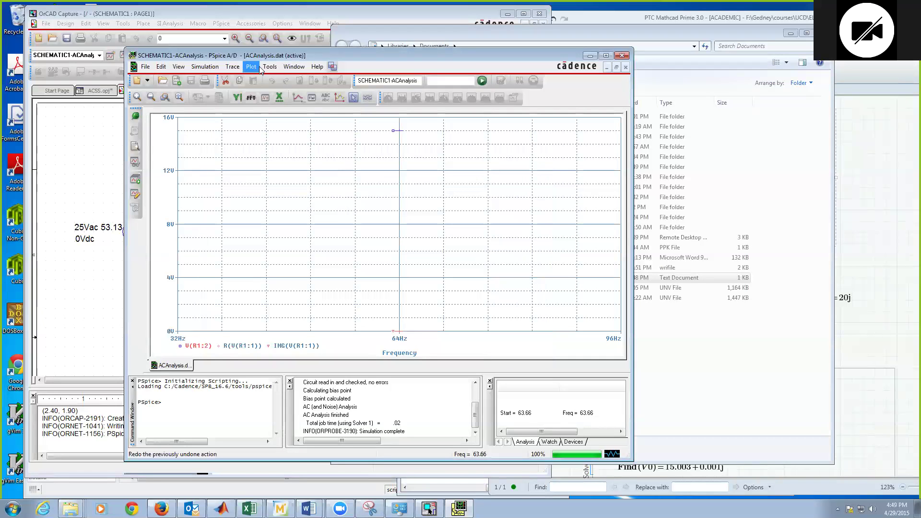
# - Add the real-part trace R(V(R1:2)) to the frequency plot
pyautogui.click(235, 67)
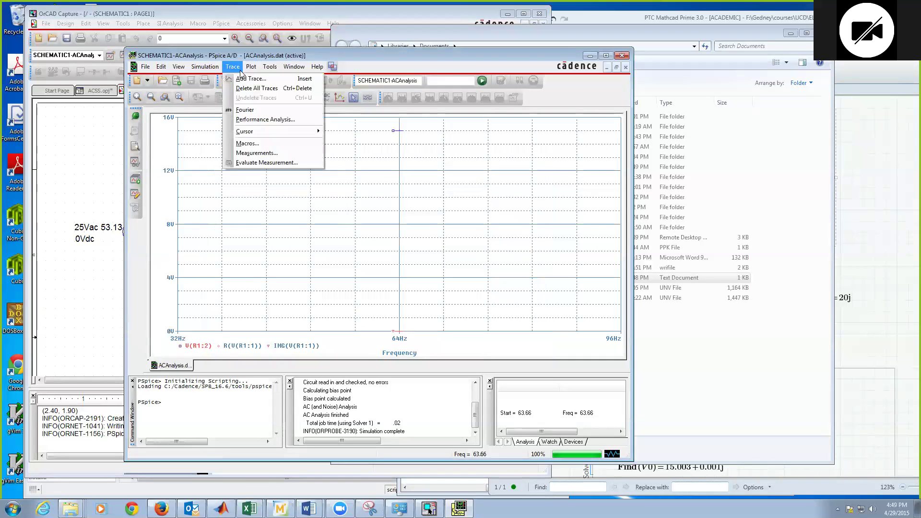
pyautogui.click(243, 76)
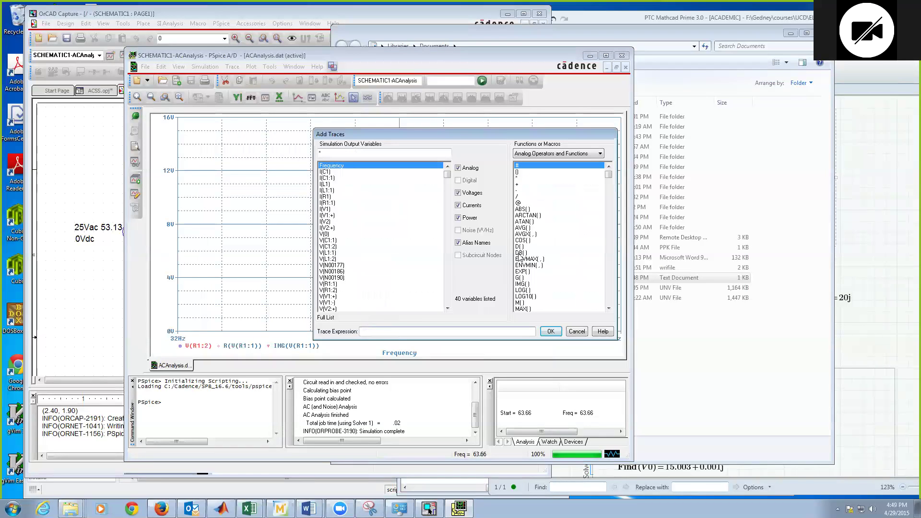
pyautogui.scroll(-5, 594, 298)
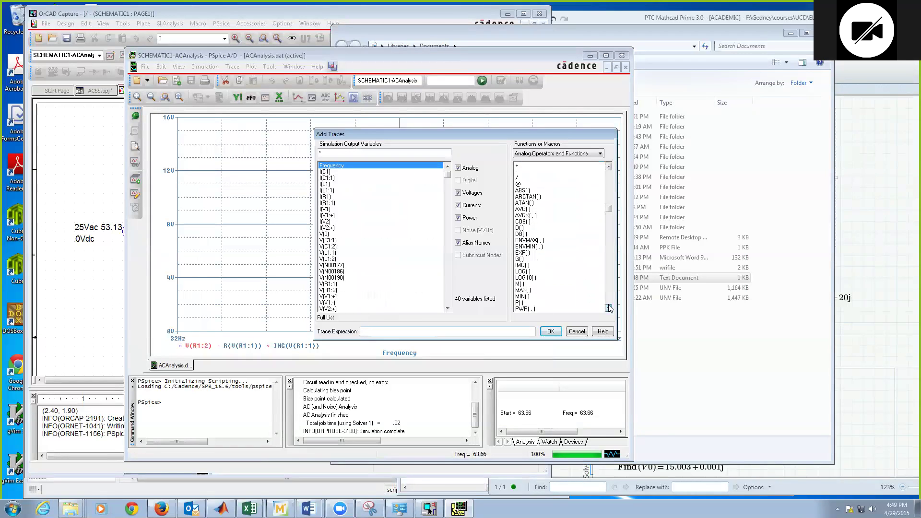
pyautogui.click(521, 283)
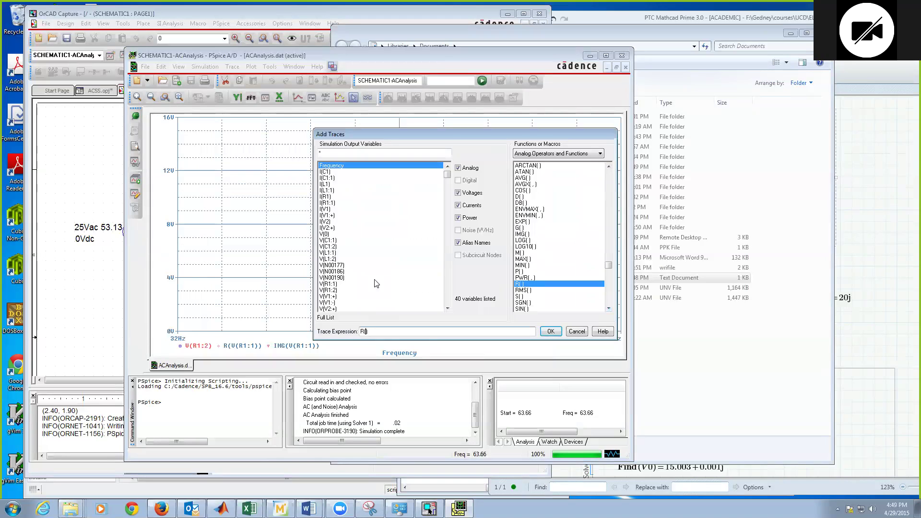
pyautogui.click(330, 290)
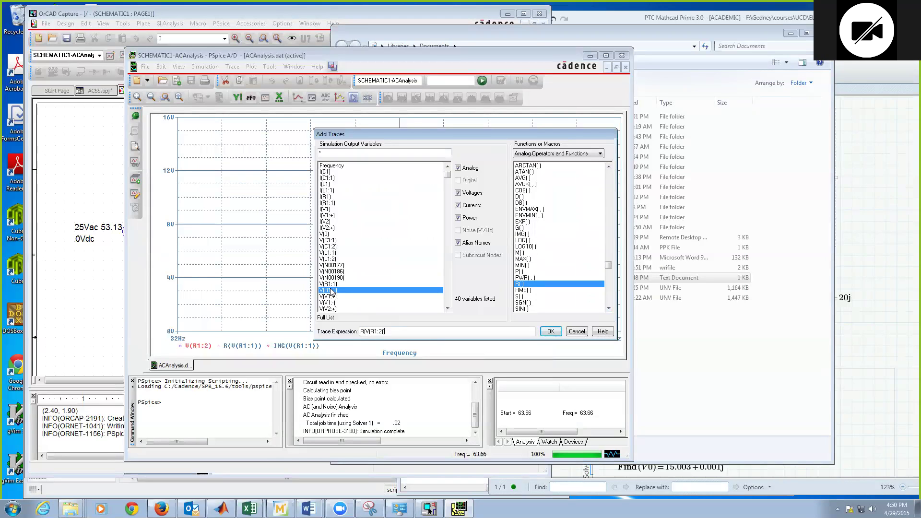
pyautogui.click(551, 332)
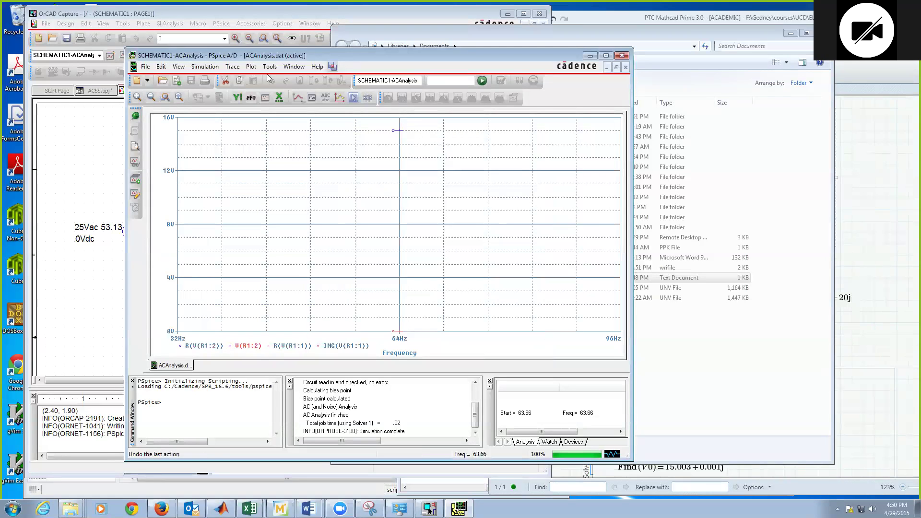
# - Add the imaginary-part trace IMG(V(R1:2)) to the frequency plot
pyautogui.click(232, 66)
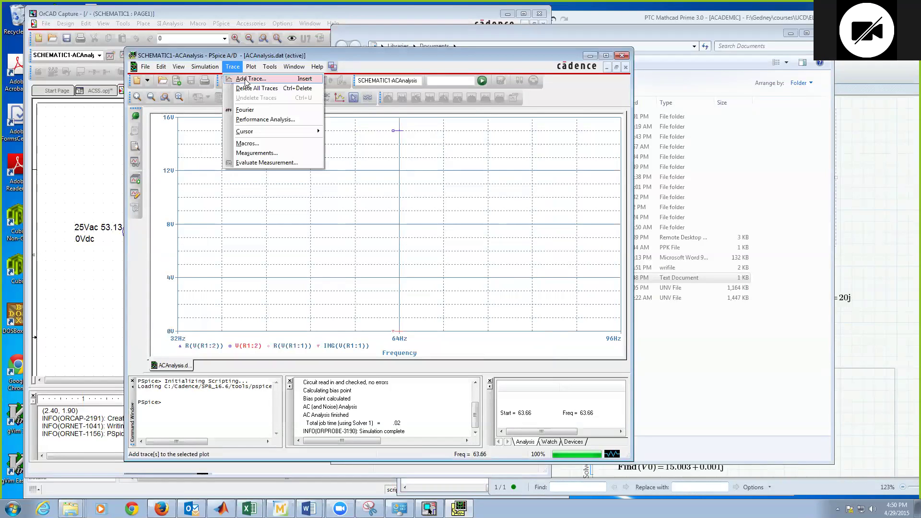
pyautogui.click(246, 80)
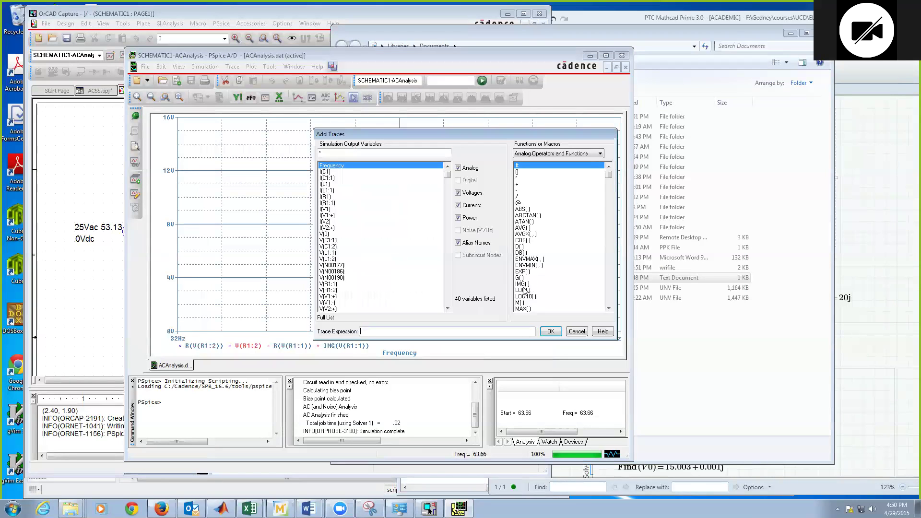
pyautogui.click(521, 284)
pyautogui.click(324, 291)
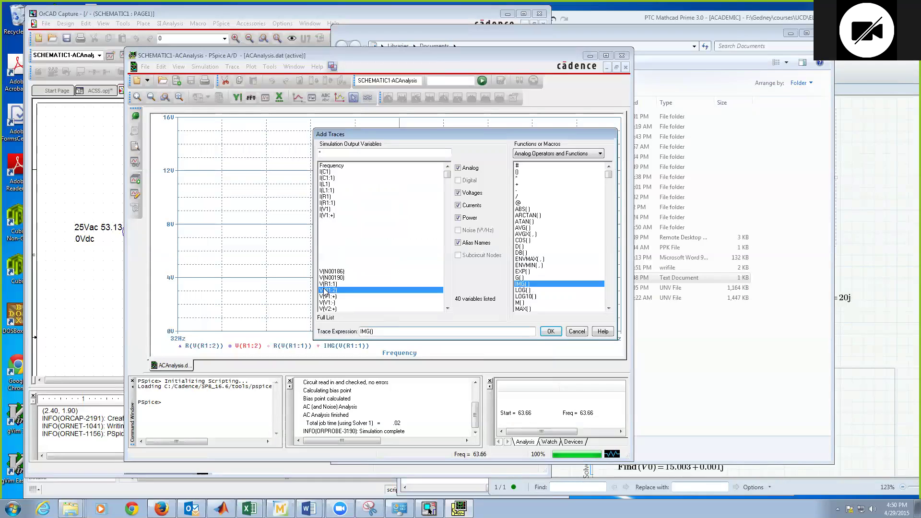
pyautogui.click(551, 332)
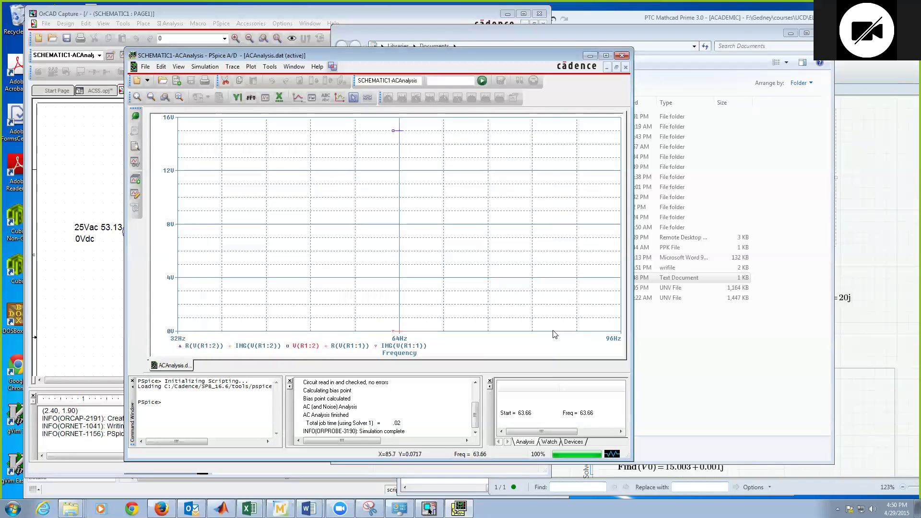
# - Start a text export and remove R(V(R1:1)) and IMG(V(R1:1)) from the export list
pyautogui.click(143, 69)
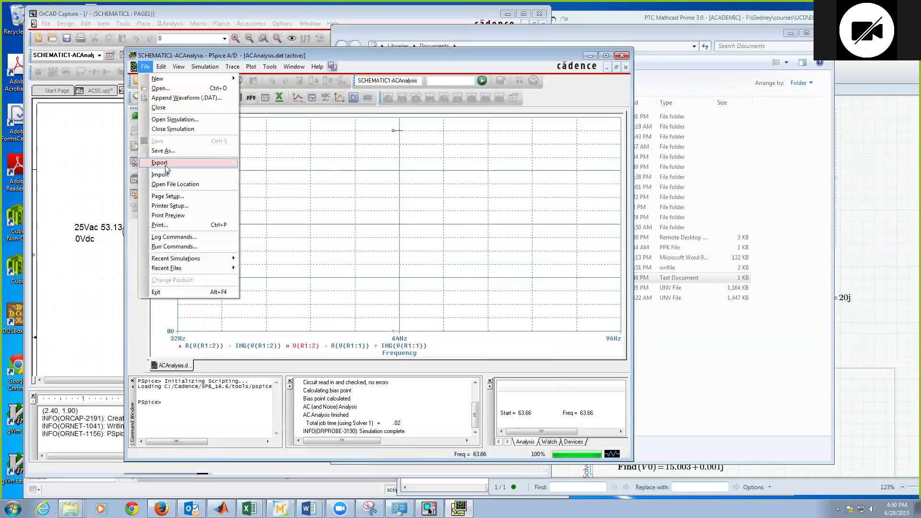
pyautogui.moveTo(216, 163)
pyautogui.click(246, 182)
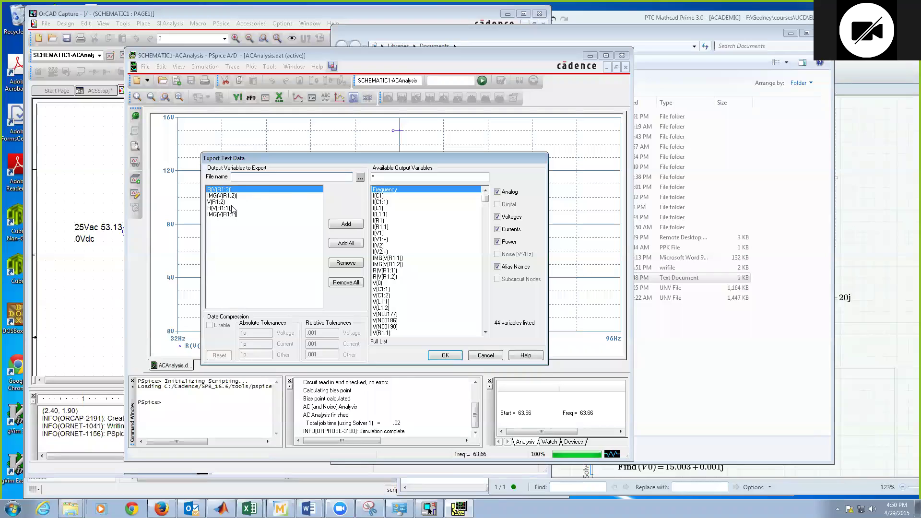
pyautogui.click(232, 209)
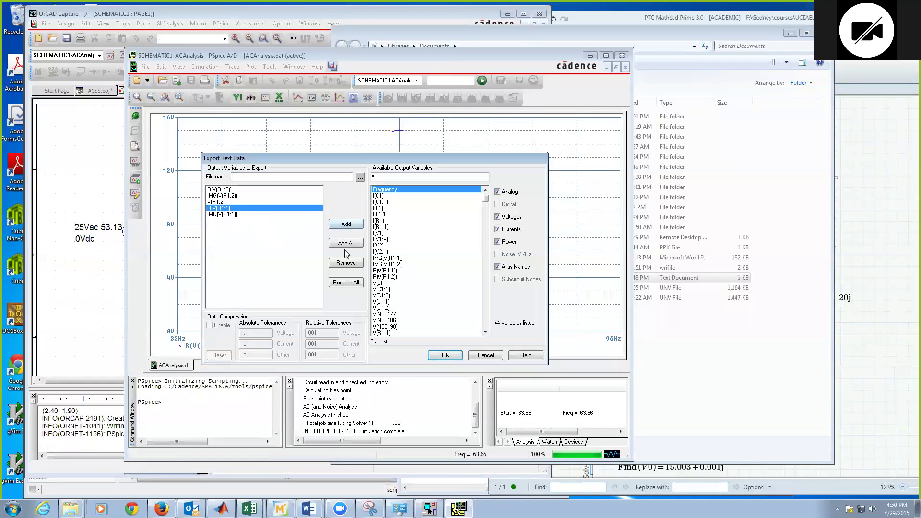
pyautogui.click(343, 264)
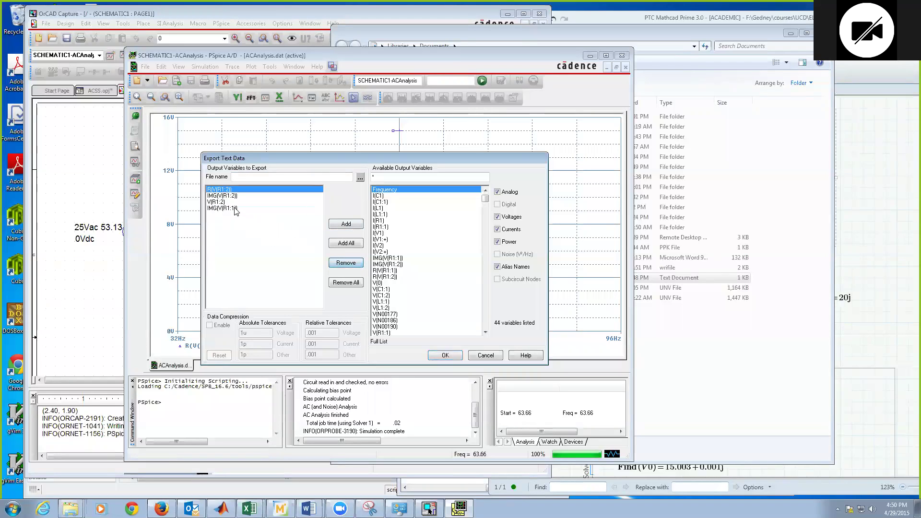
pyautogui.click(235, 209)
pyautogui.click(343, 263)
# - Save the export as Documents\probeData.txt, replacing the existing file
pyautogui.click(352, 178)
pyautogui.click(360, 180)
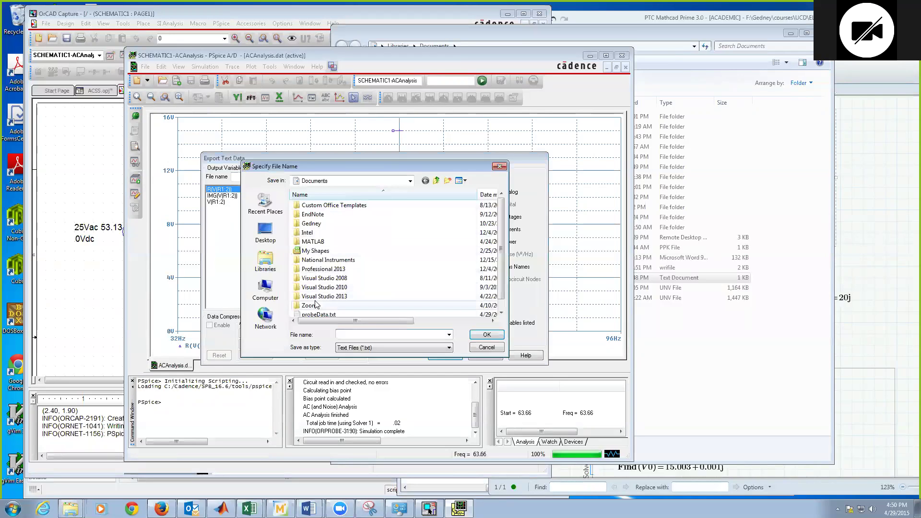
pyautogui.click(486, 334)
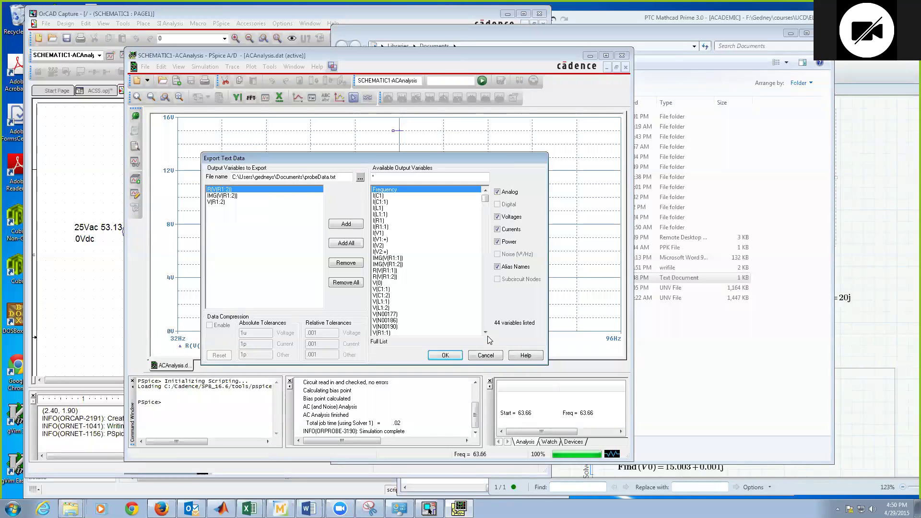
pyautogui.click(445, 355)
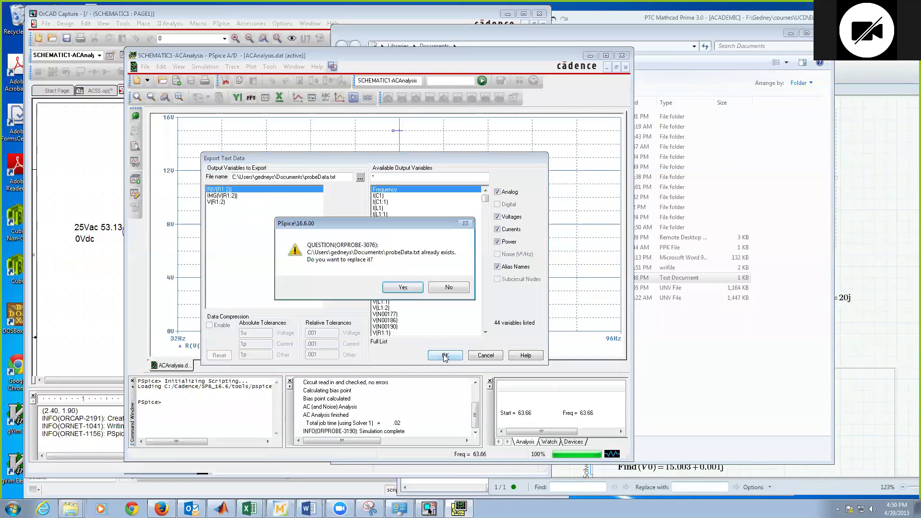
pyautogui.click(412, 290)
pyautogui.click(71, 509)
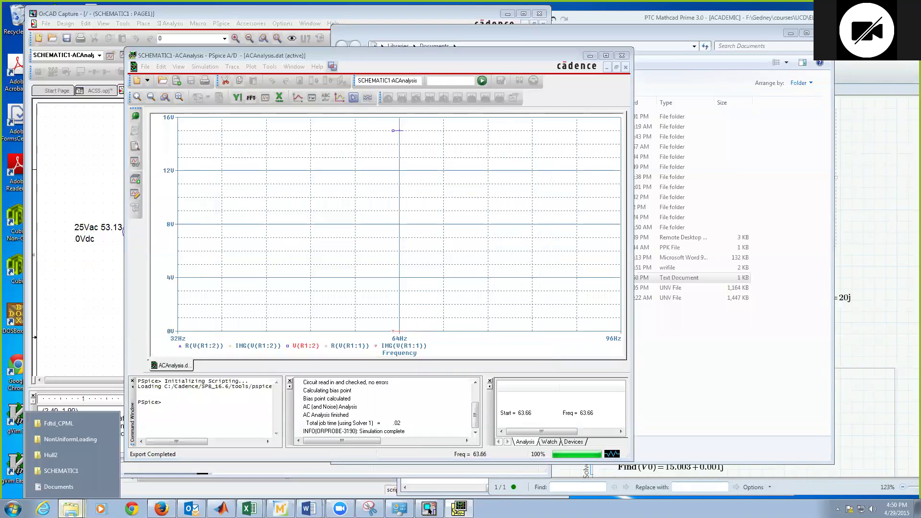
# - Inspect R(V(R1:2))=1.500339547275e+001 and IMG(V(R1:2))=1.297350582938e-003 in probeData.txt, then return to the schematic
pyautogui.click(72, 477)
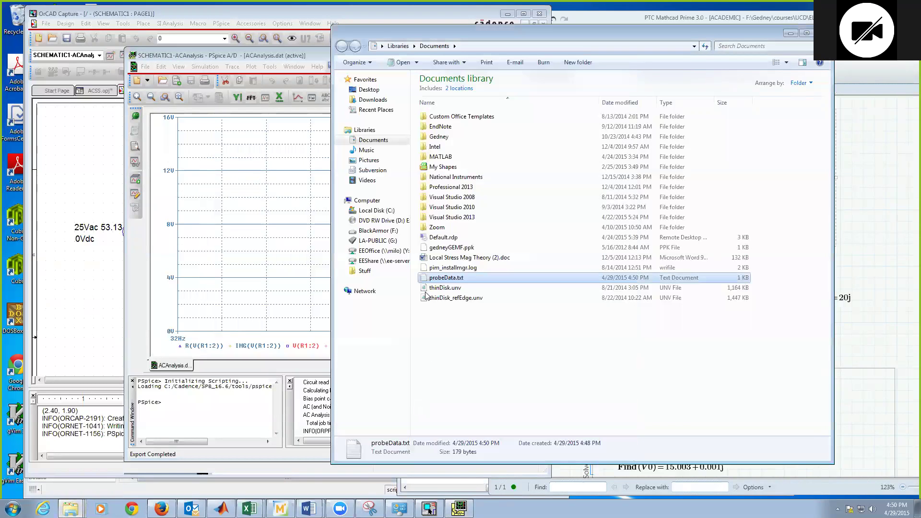
pyautogui.doubleClick(434, 279)
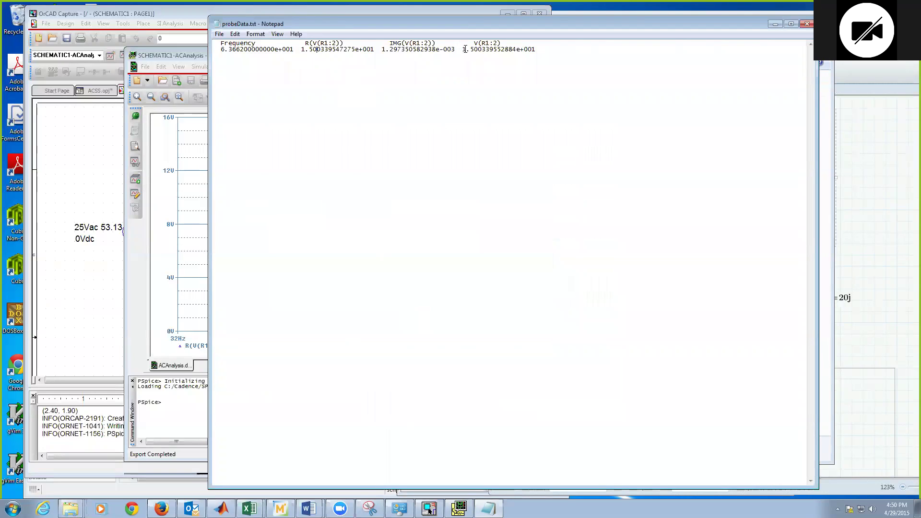
pyautogui.moveTo(463, 49); pyautogui.dragTo(382, 53)
pyautogui.moveTo(455, 51); pyautogui.dragTo(389, 52)
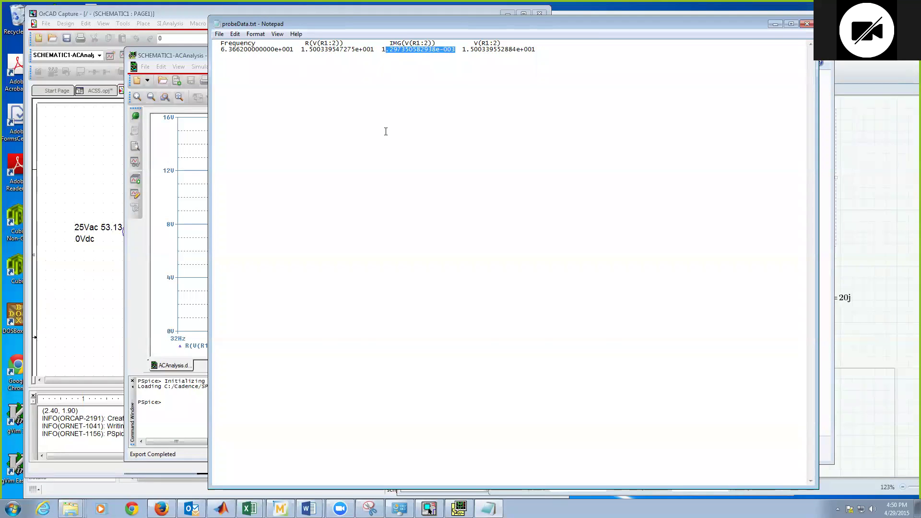
pyautogui.click(476, 125)
pyautogui.moveTo(512, 22); pyautogui.dragTo(528, 22)
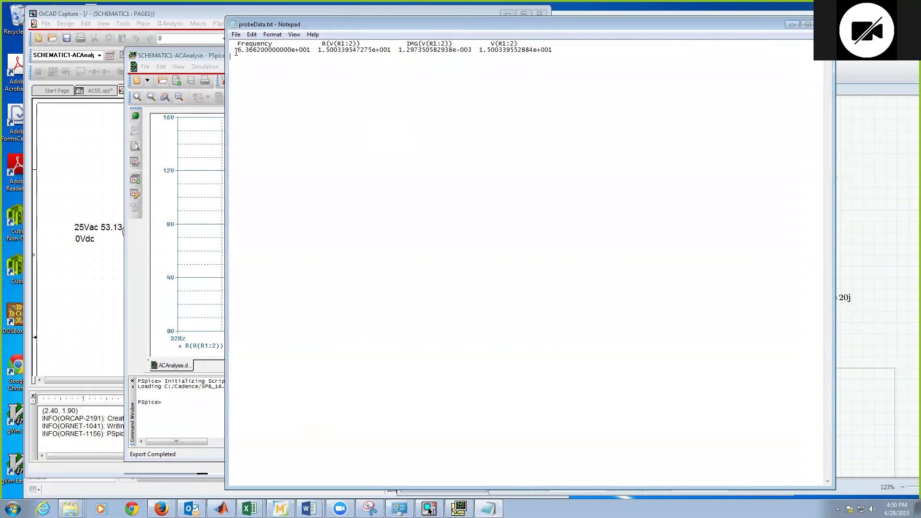
pyautogui.click(100, 269)
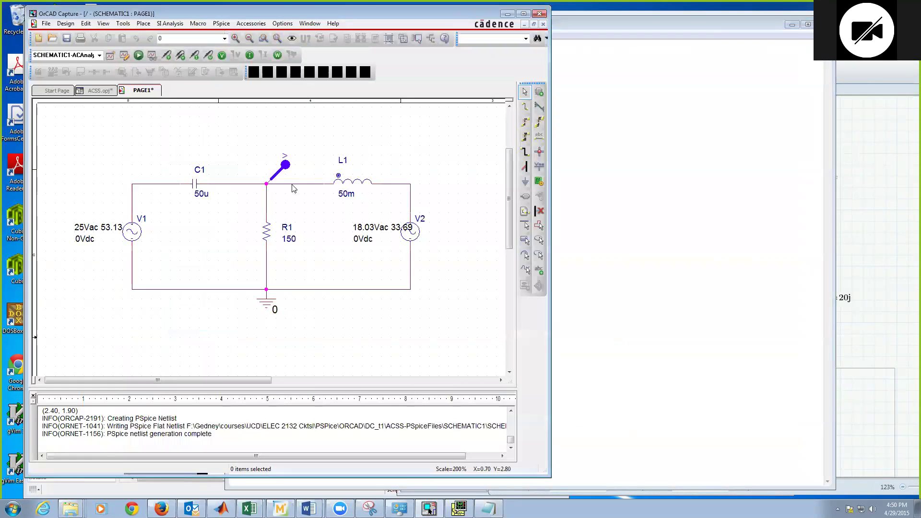
# - Edit the ACAnalysis profile: start frequency 6.3662, end frequency 636.62, total points 20, and apply
pyautogui.click(220, 24)
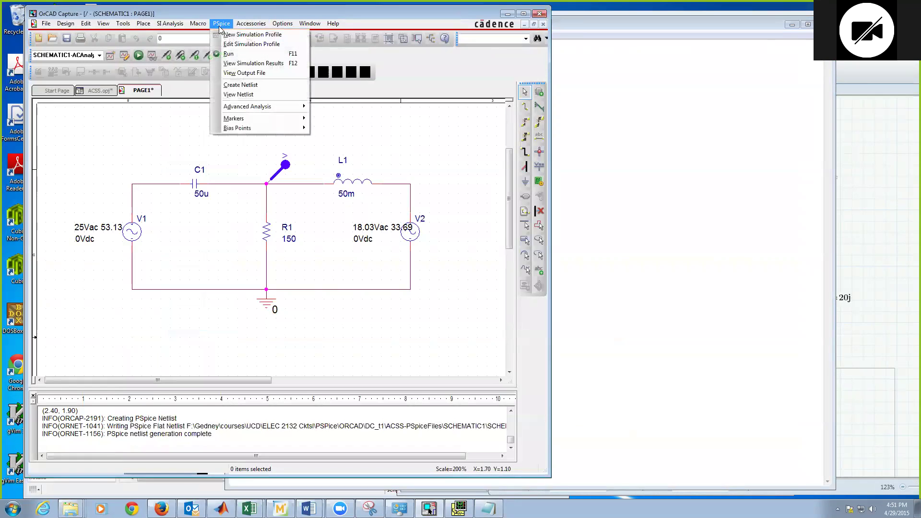
pyautogui.click(235, 45)
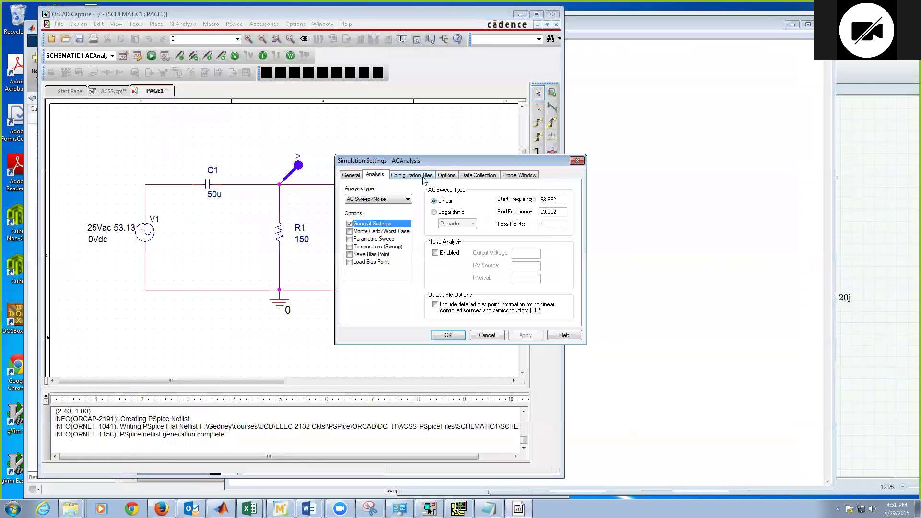
pyautogui.click(548, 199)
pyautogui.press('BackSpace')
pyautogui.write('.')
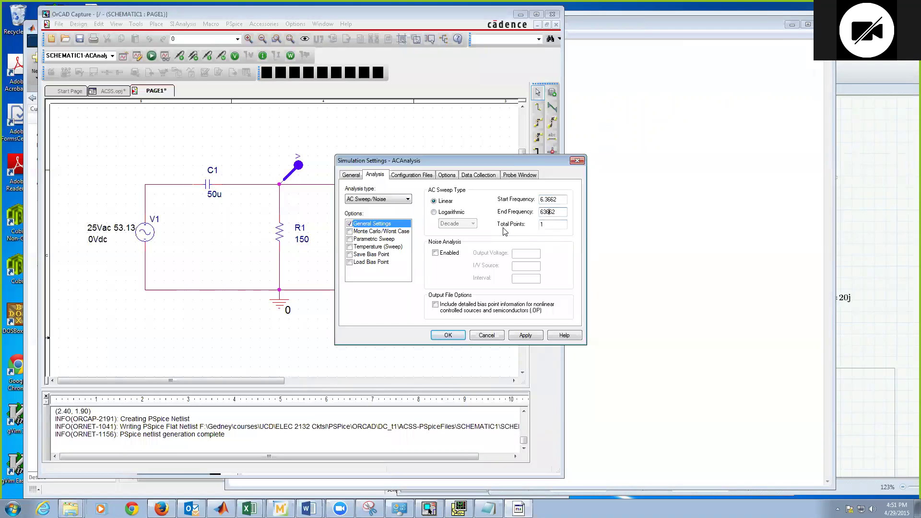
pyautogui.write('.')
pyautogui.moveTo(548, 225); pyautogui.dragTo(538, 225)
pyautogui.write('20')
pyautogui.click(523, 335)
pyautogui.click(448, 335)
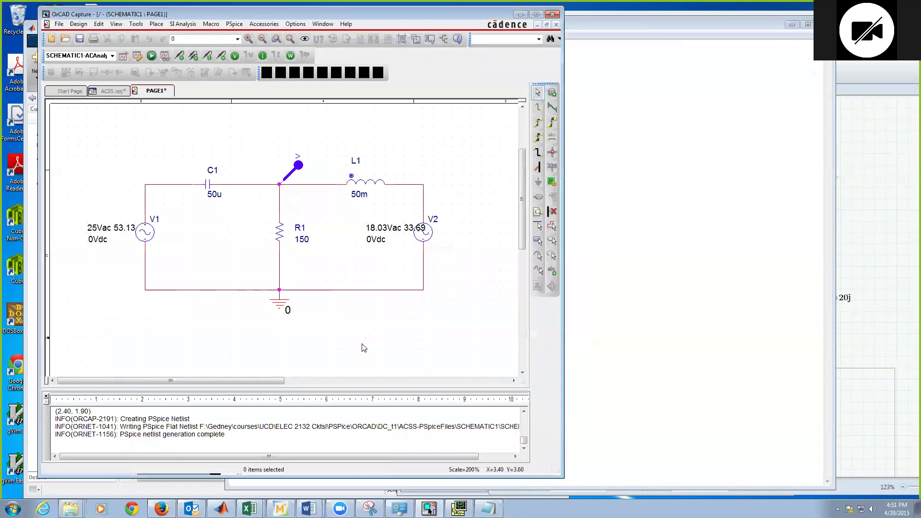
# - Run the AC sweep and view the V(R1:2) response over 6.366–639.8 Hz in PSpice A/D
pyautogui.click(152, 57)
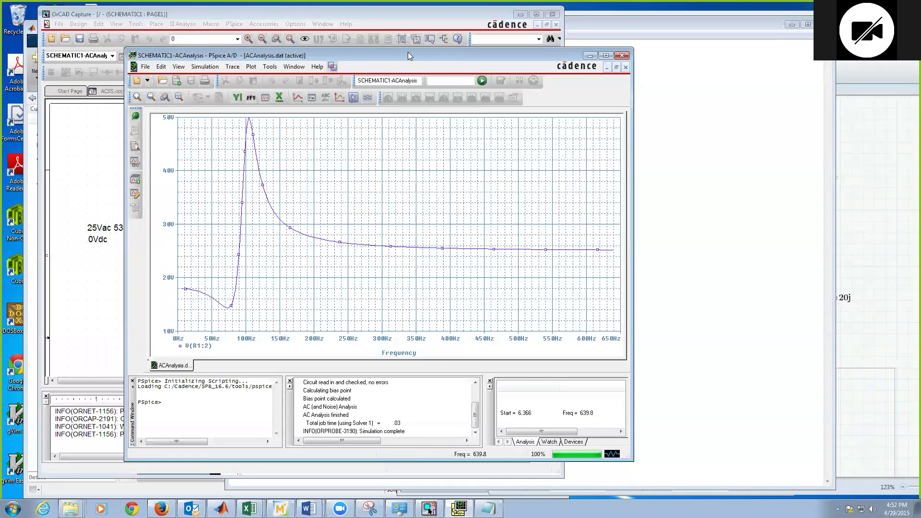
pyautogui.moveTo(408, 52); pyautogui.dragTo(449, 51)
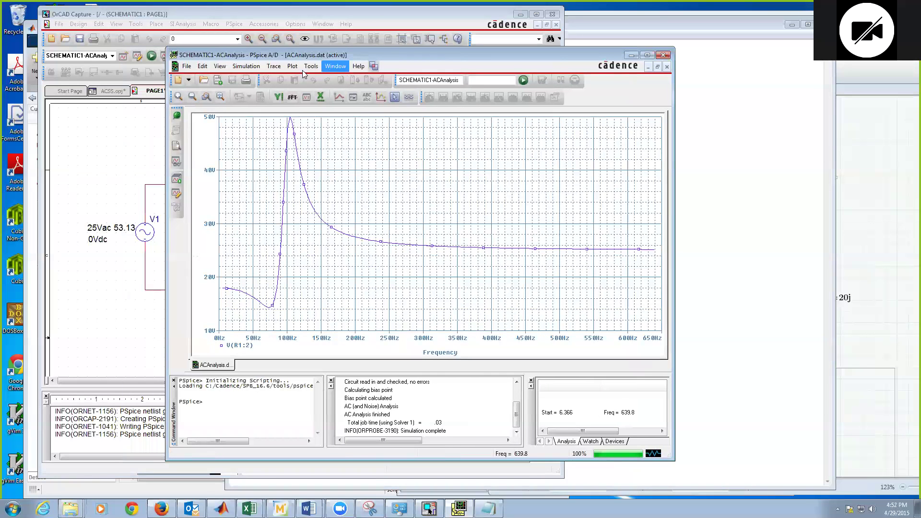
# - Add the real-part trace R(V(R1:2)) to the plot
pyautogui.click(274, 67)
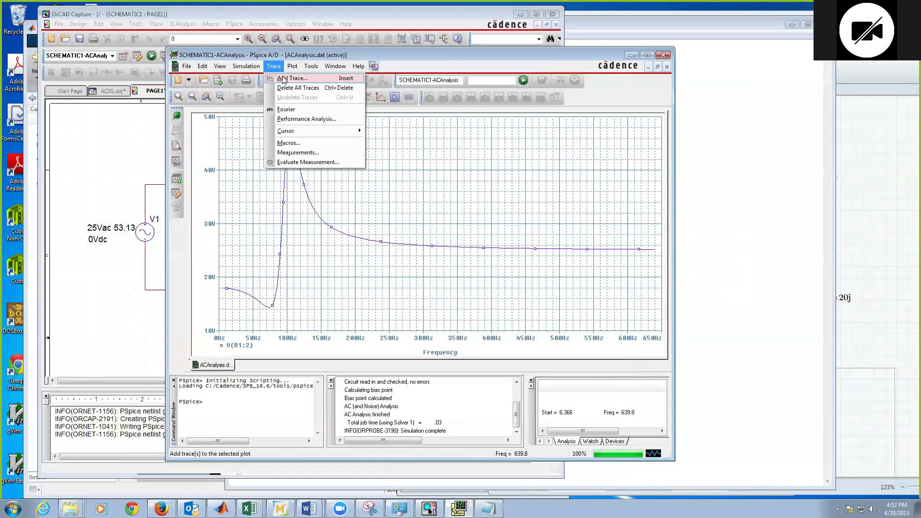
pyautogui.click(283, 78)
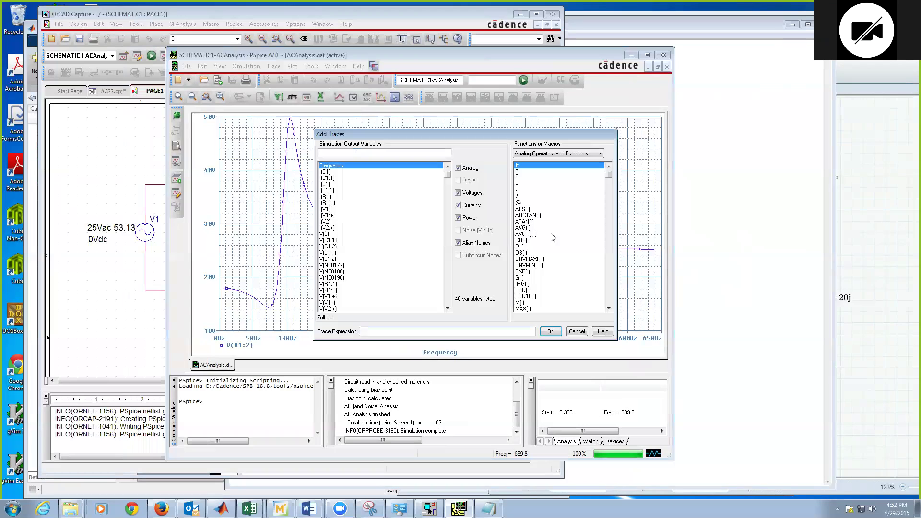
pyautogui.click(530, 309)
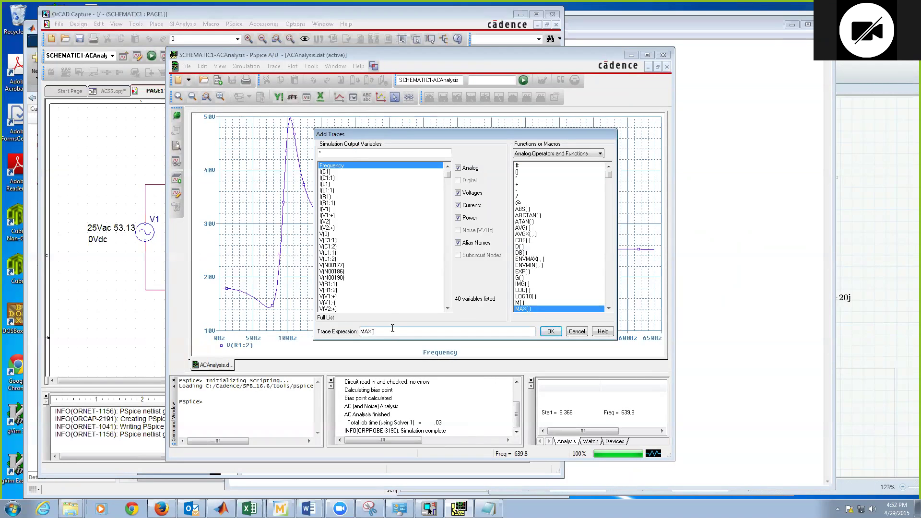
pyautogui.doubleClick(367, 331)
pyautogui.write('R')
pyautogui.click(331, 290)
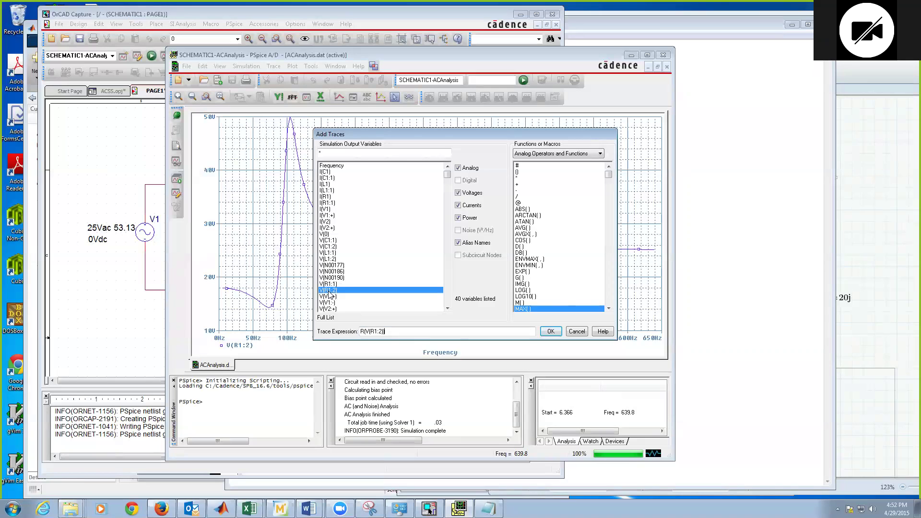
pyautogui.click(551, 332)
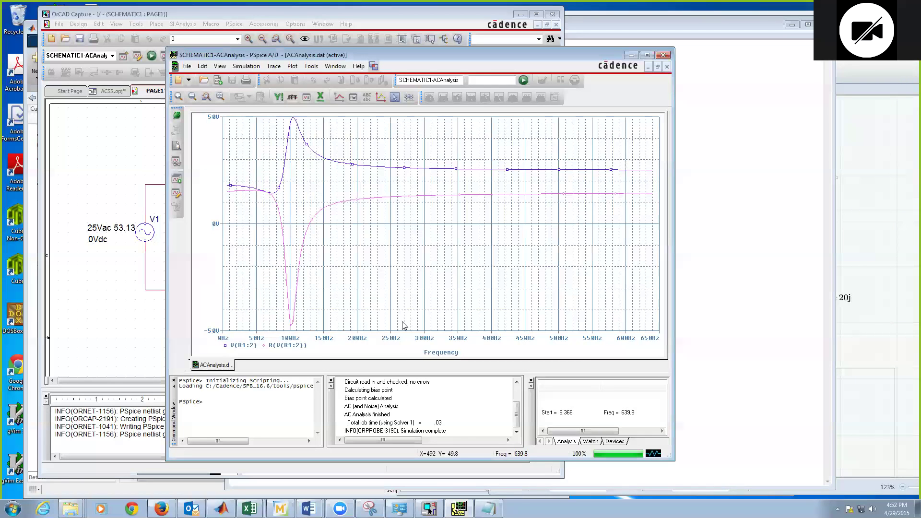
# - Add the imaginary-part trace IMG(V(R1:2)), then reposition and widen the results window
pyautogui.click(274, 67)
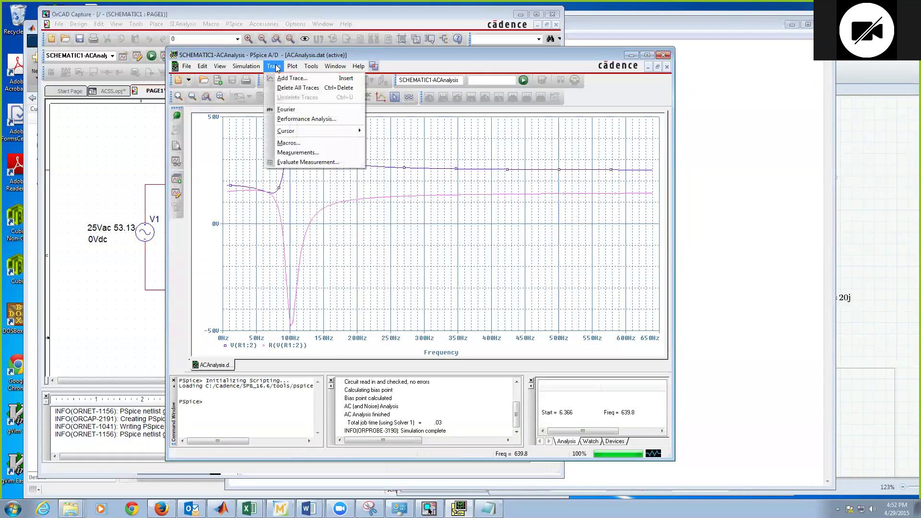
pyautogui.click(288, 80)
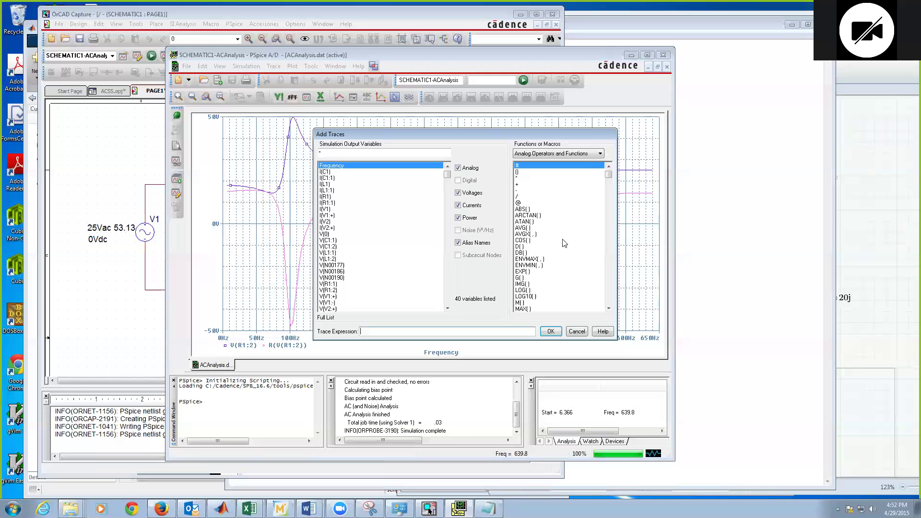
pyautogui.click(524, 284)
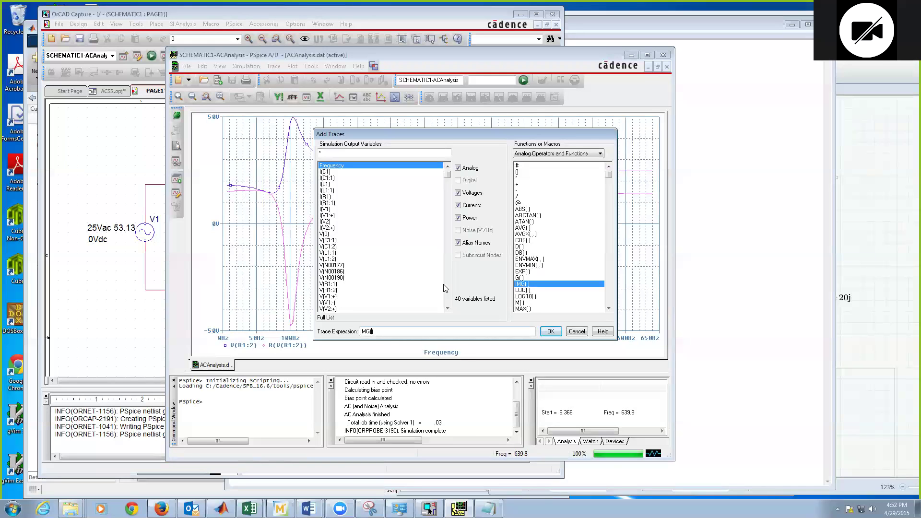
pyautogui.click(327, 291)
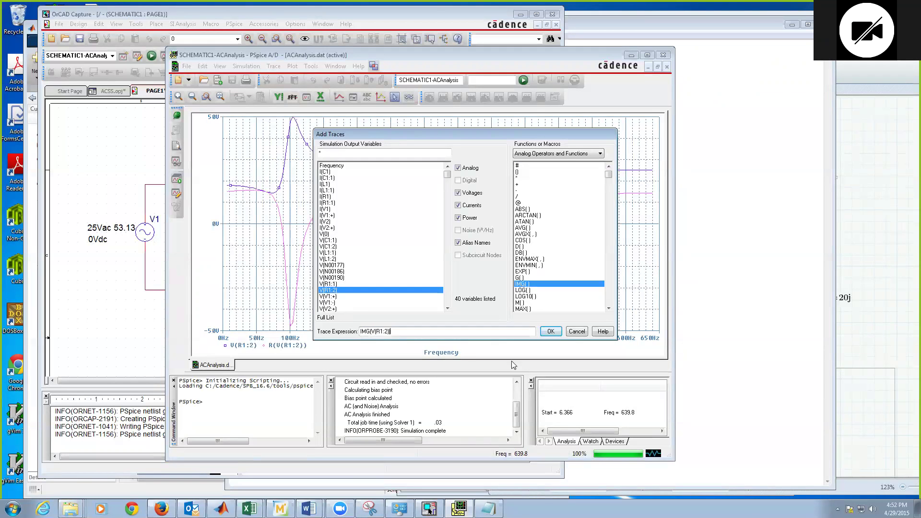
pyautogui.click(550, 332)
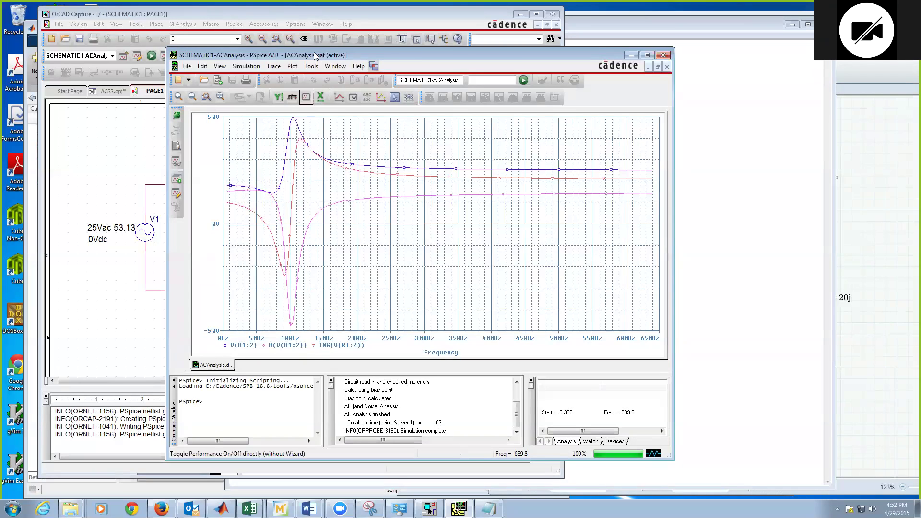
pyautogui.moveTo(315, 55); pyautogui.dragTo(283, 34)
pyautogui.moveTo(641, 338); pyautogui.dragTo(700, 338)
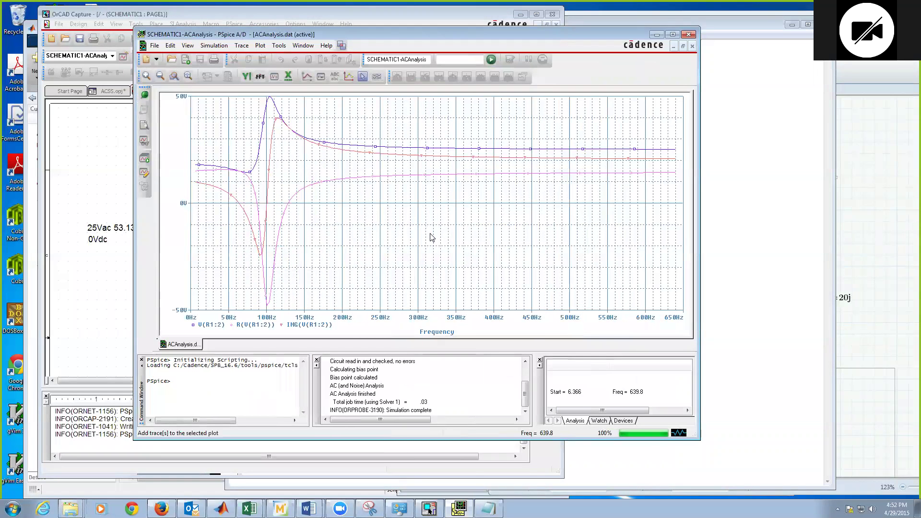
# - Give the R(V(R1:2)) trace a thicker line width
pyautogui.rightClick(240, 207)
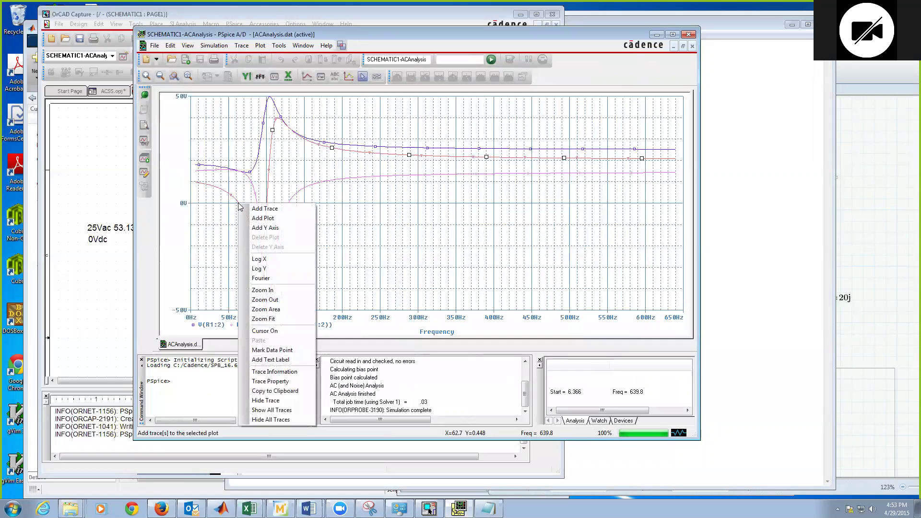
pyautogui.click(285, 382)
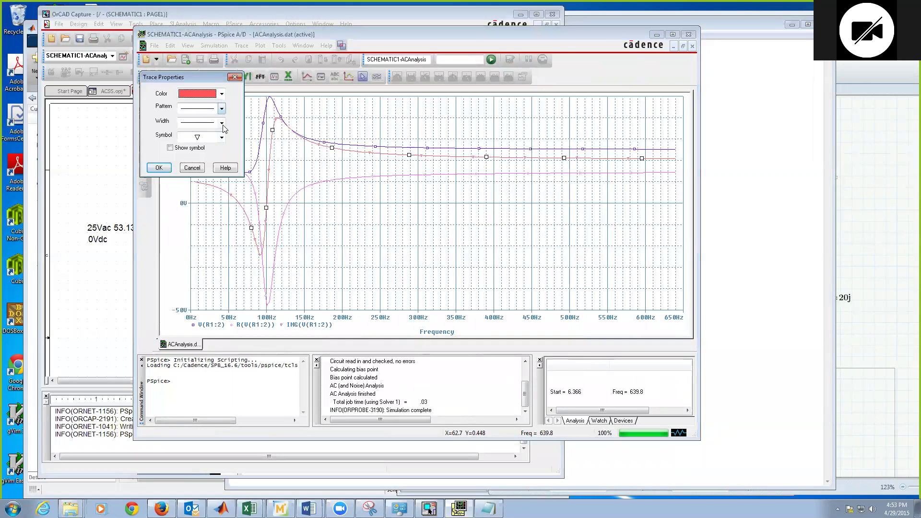
pyautogui.click(223, 123)
pyautogui.click(214, 140)
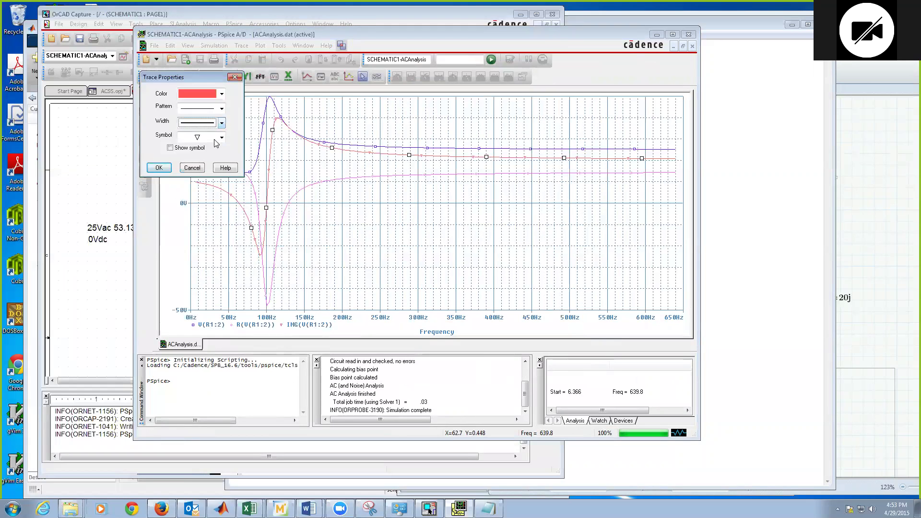
pyautogui.click(222, 123)
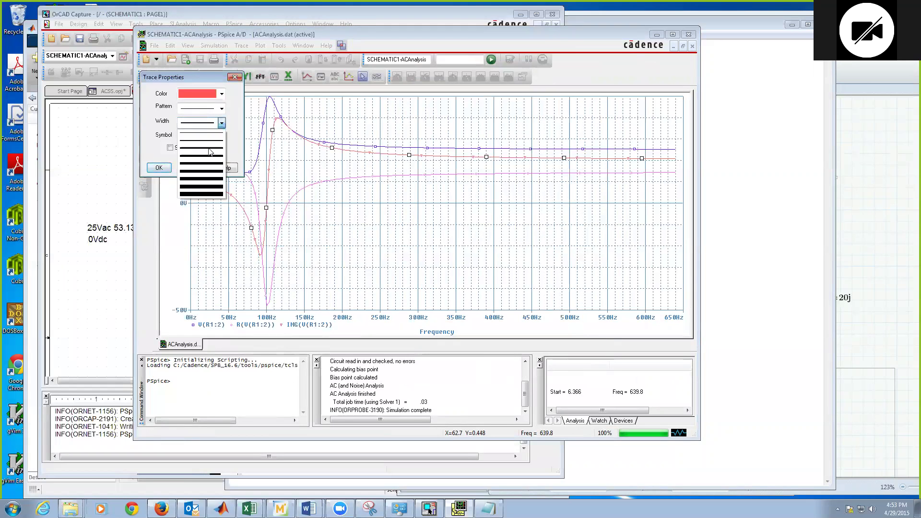
pyautogui.click(210, 144)
pyautogui.click(154, 167)
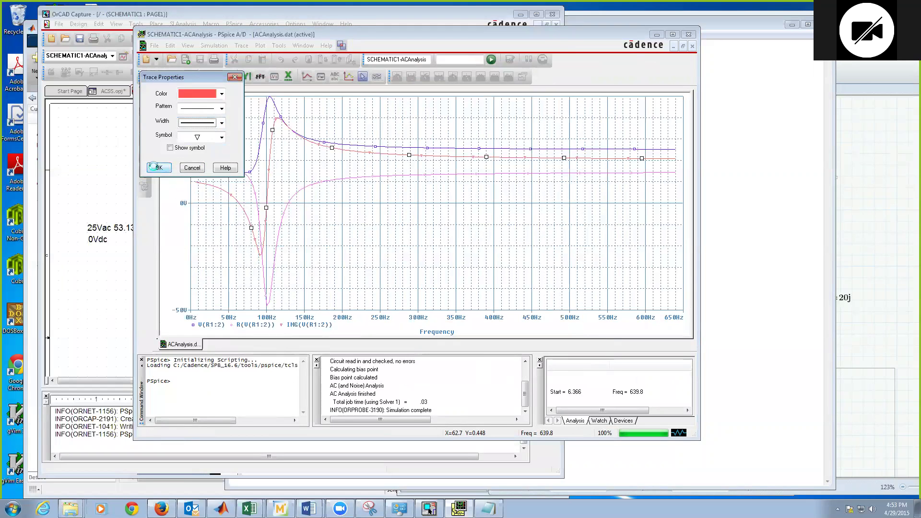
# - Make the IMG(V(R1:2)) trace orange with a thicker line width
pyautogui.rightClick(278, 247)
pyautogui.click(321, 426)
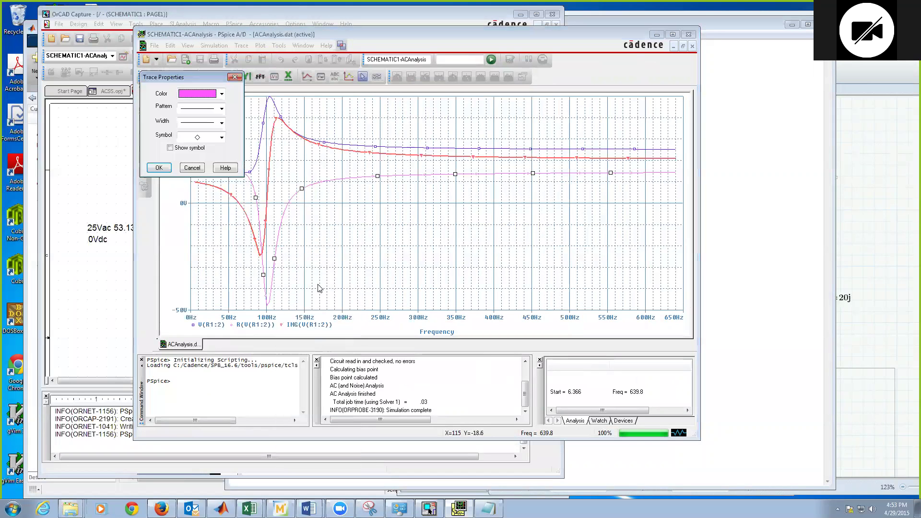
pyautogui.click(221, 95)
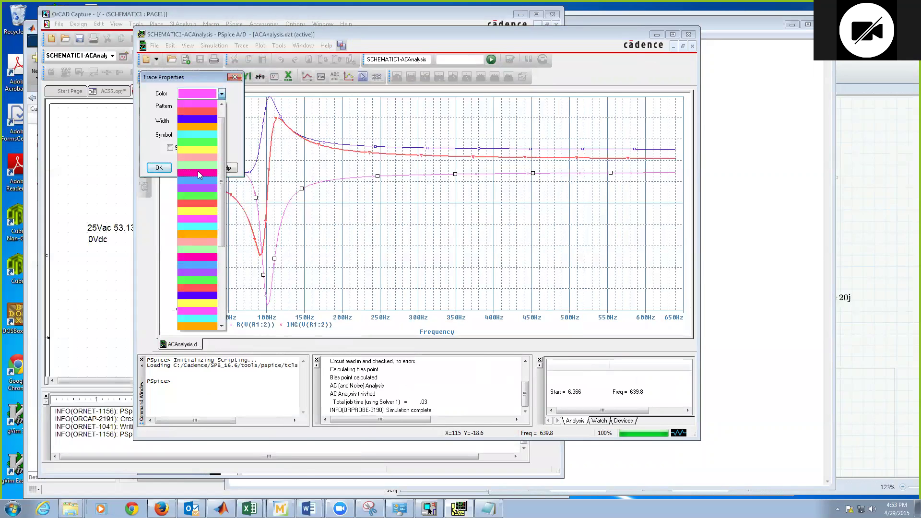
pyautogui.click(205, 236)
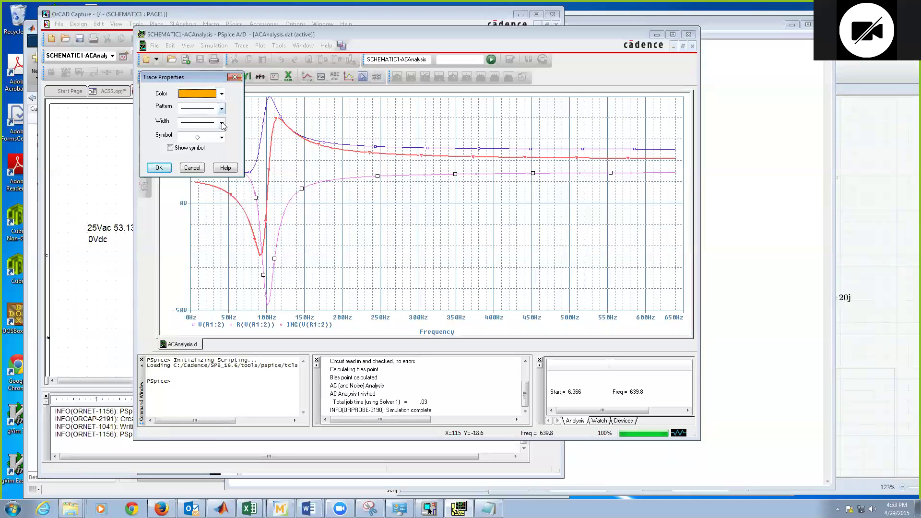
pyautogui.click(222, 124)
pyautogui.click(210, 146)
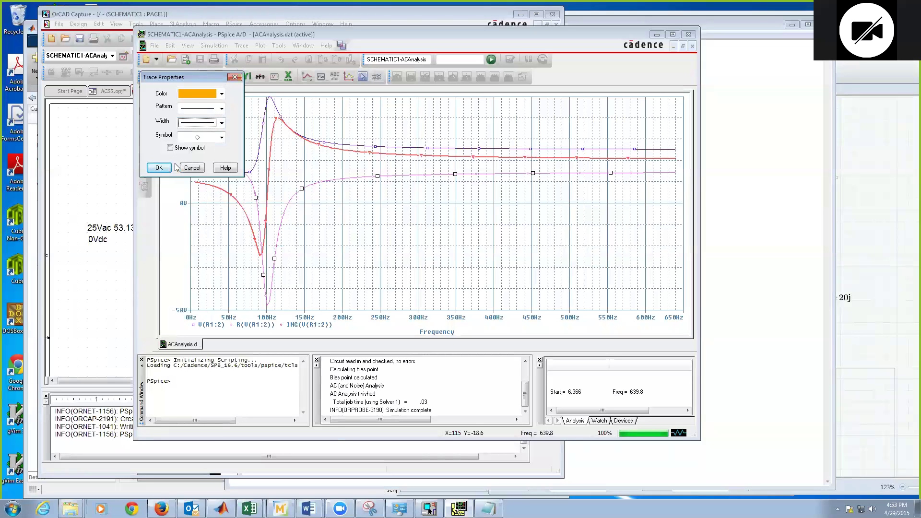
pyautogui.click(159, 168)
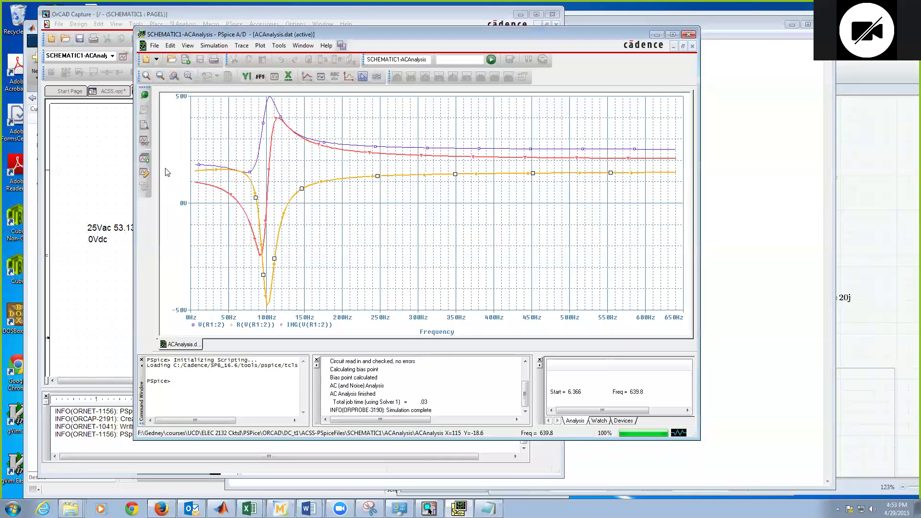
# - Give the V(R1:2) magnitude trace a thicker line width
pyautogui.rightClick(262, 146)
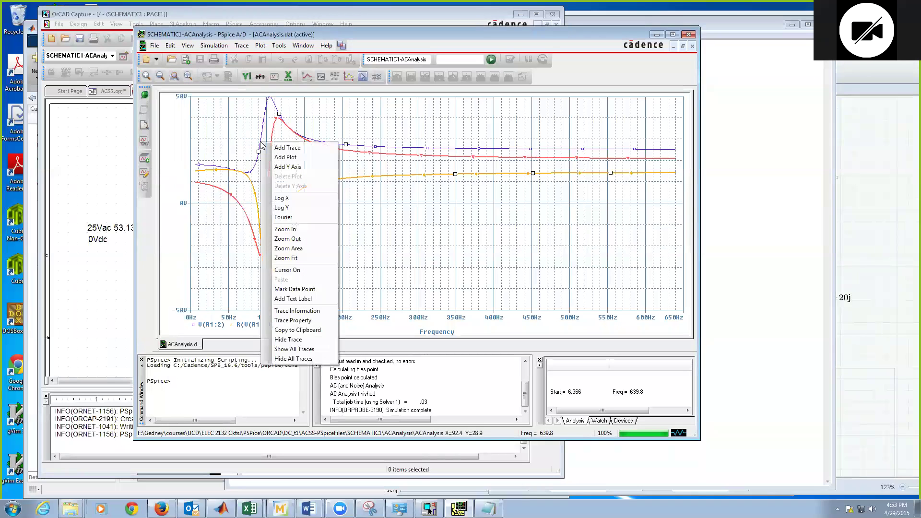
pyautogui.click(301, 324)
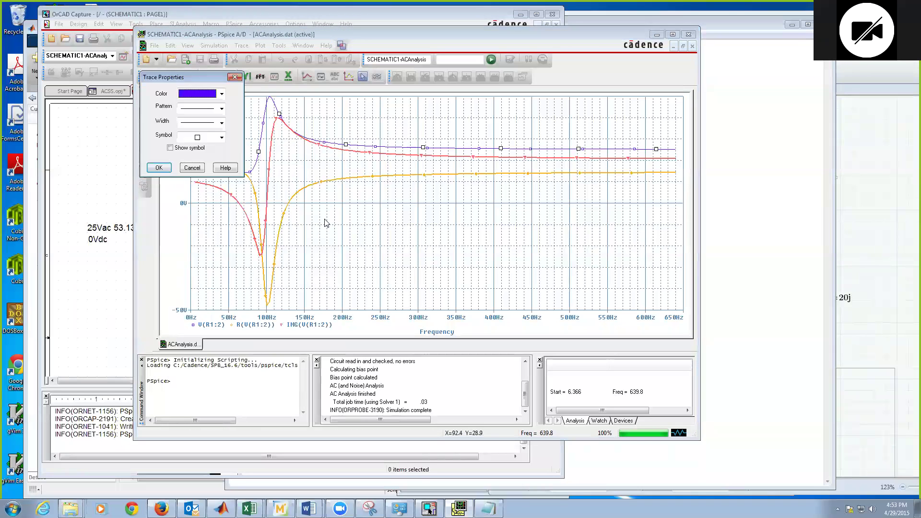
pyautogui.click(222, 123)
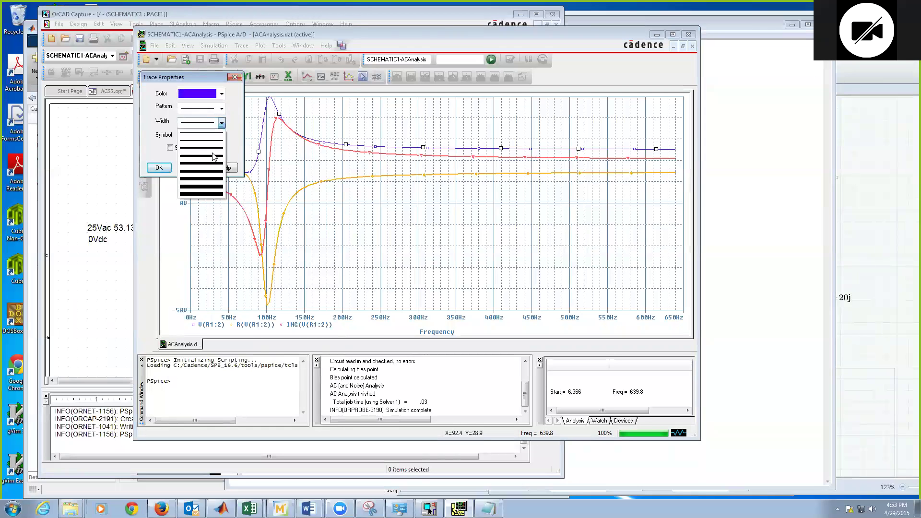
pyautogui.click(211, 150)
pyautogui.click(158, 167)
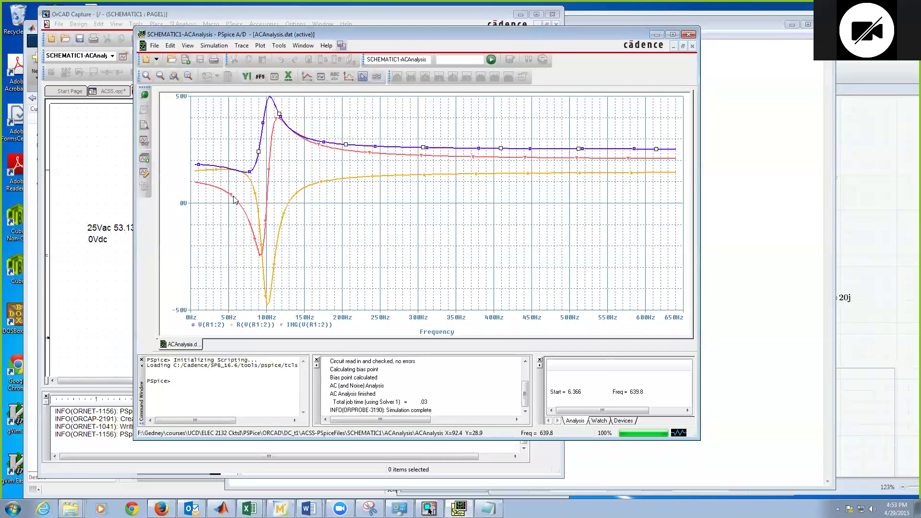
pyautogui.click(267, 206)
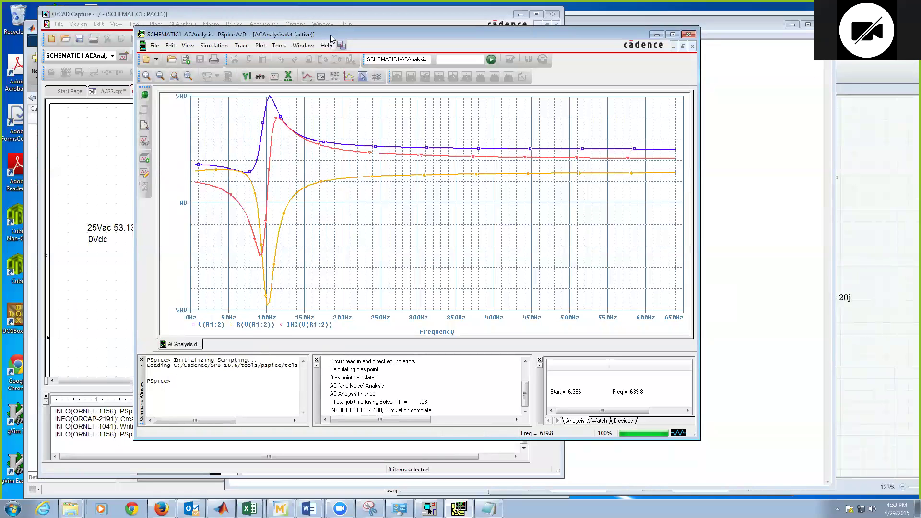
# - Export the V(R1:2), R and IMG trace data as text to Documents\probeSweep.txt
pyautogui.moveTo(331, 38); pyautogui.dragTo(309, 68)
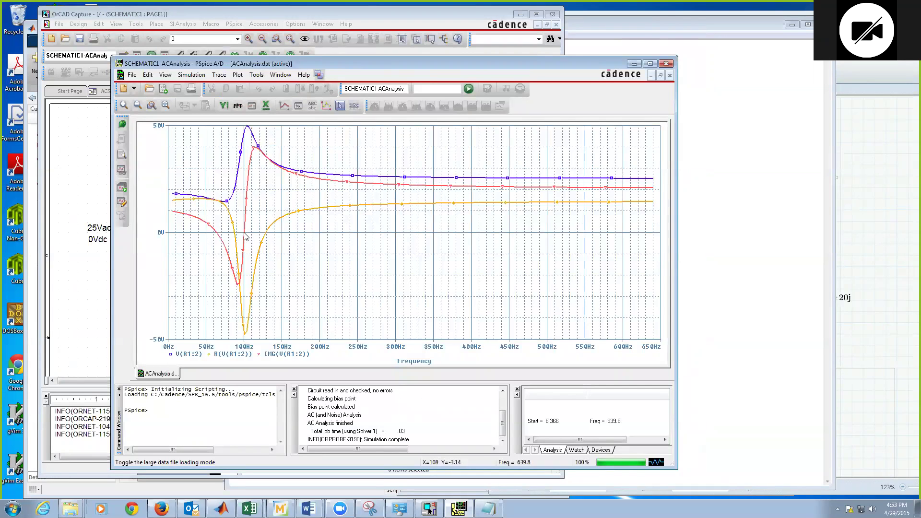
pyautogui.click(131, 75)
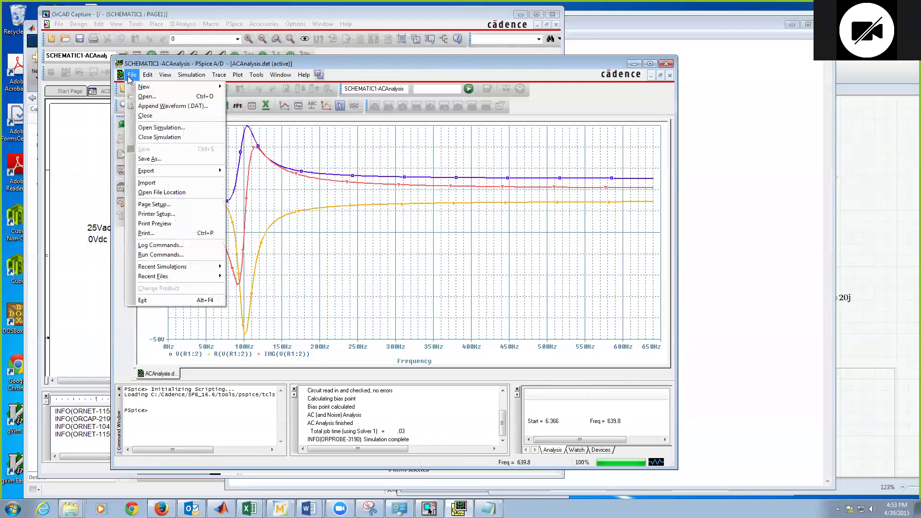
pyautogui.moveTo(161, 173)
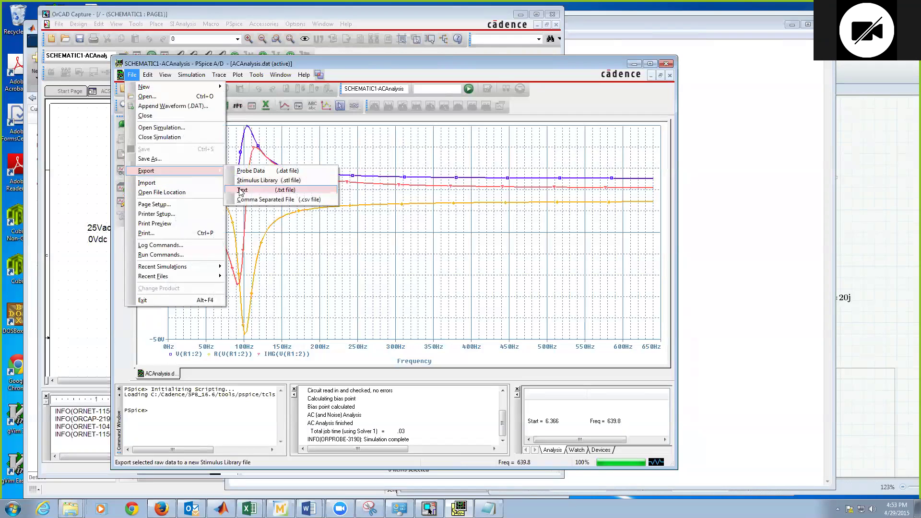
pyautogui.click(254, 195)
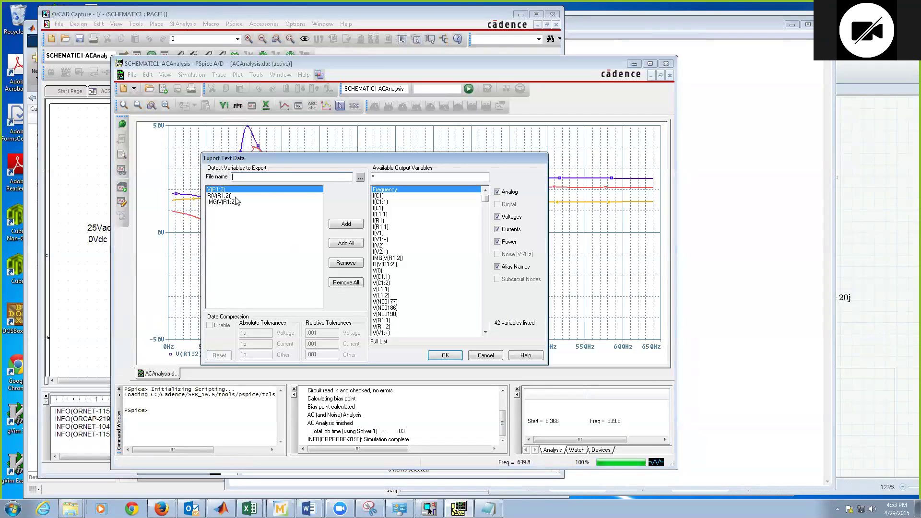
pyautogui.click(361, 178)
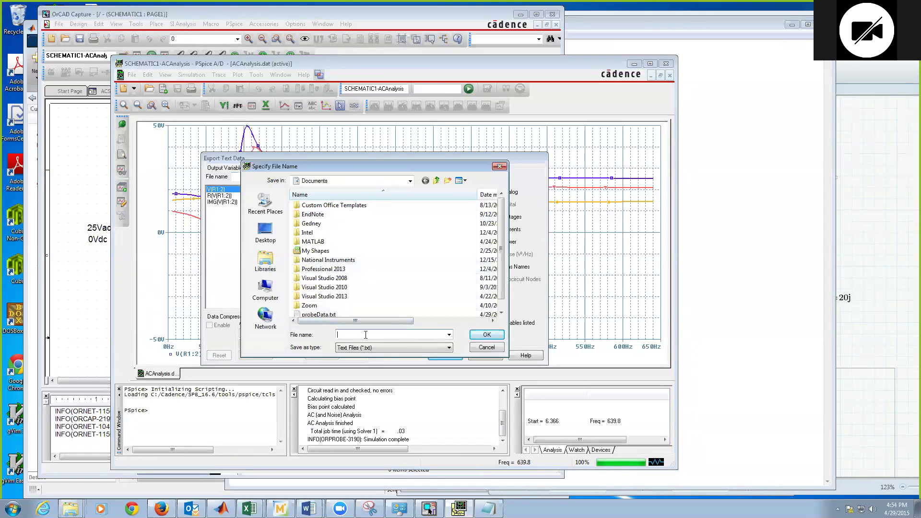
pyautogui.write('probeSe')
pyautogui.click(486, 335)
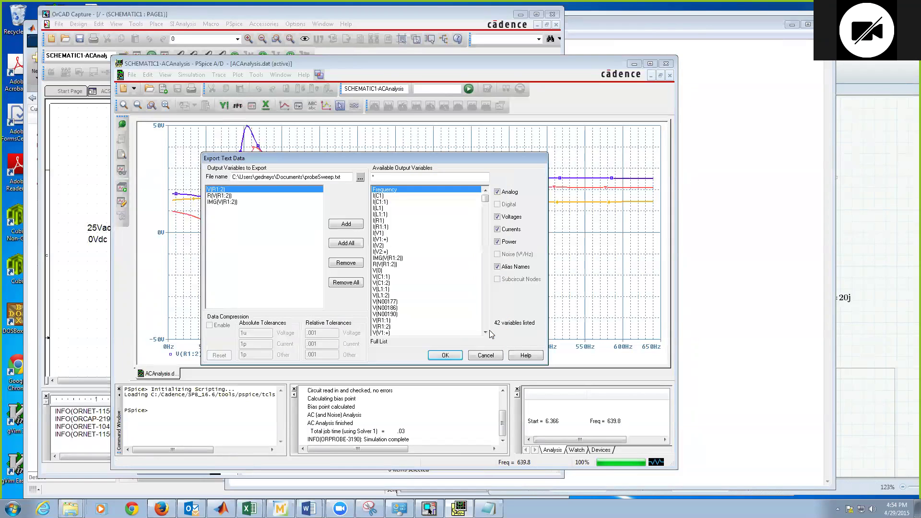
pyautogui.click(446, 354)
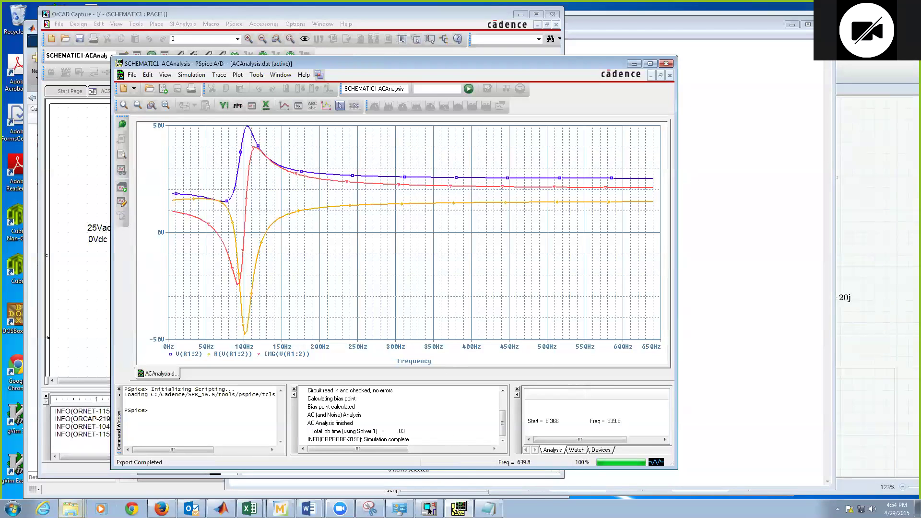
# - Open probeSweep.txt from the Documents library in Notepad
pyautogui.rightClick(71, 509)
pyautogui.click(72, 485)
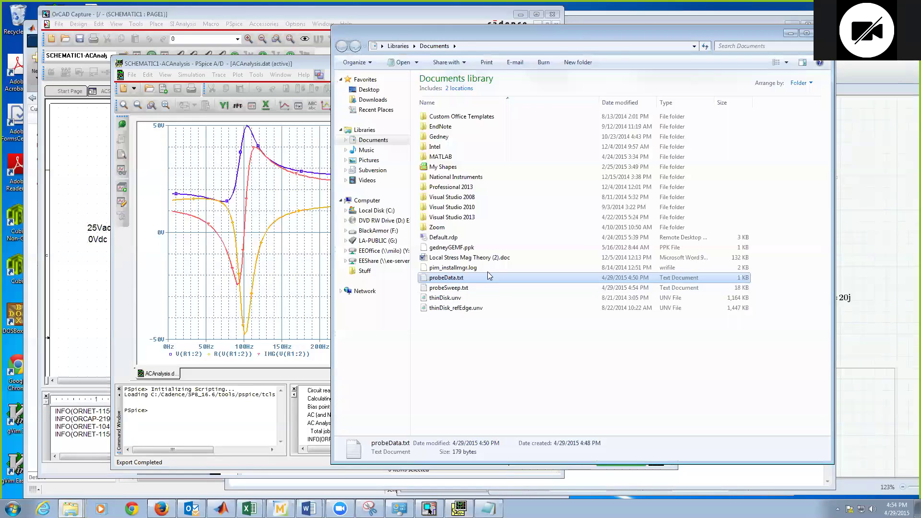
pyautogui.doubleClick(447, 288)
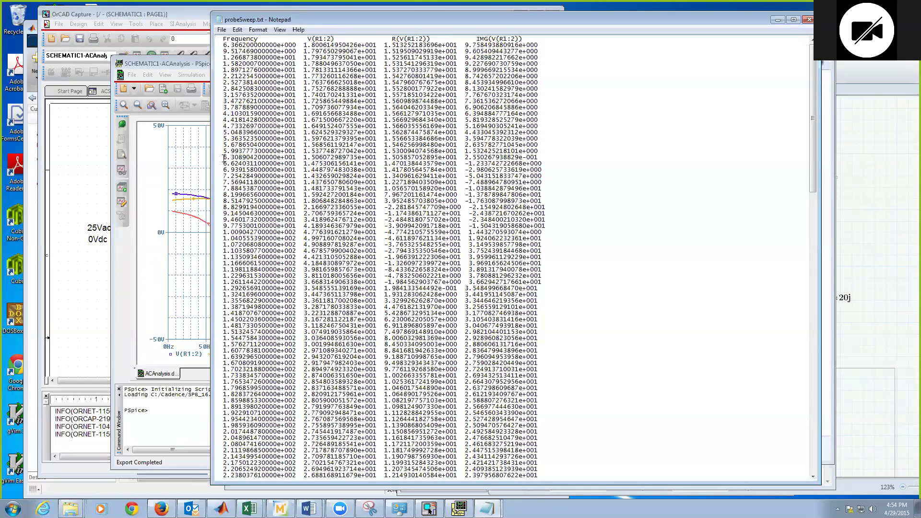
# - Highlight the 63.089 Hz data row, then return to the PSpice plot
pyautogui.moveTo(223, 158); pyautogui.dragTo(539, 155)
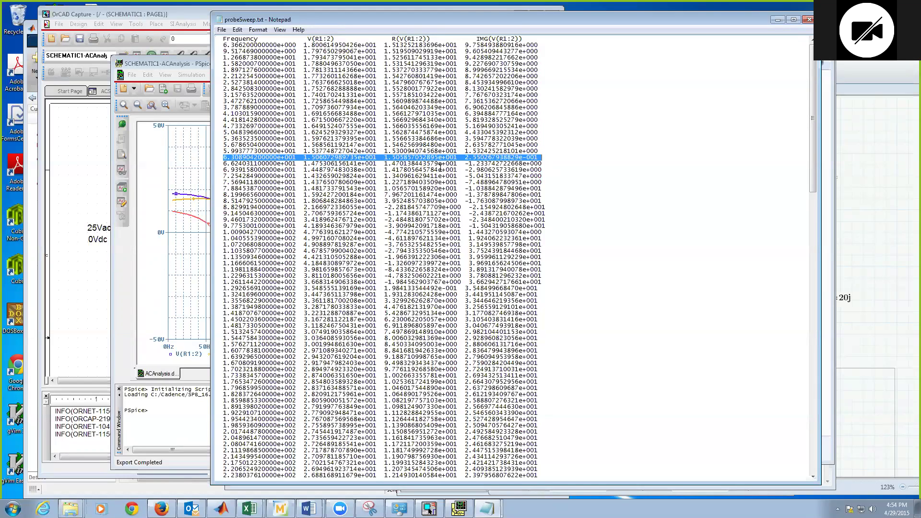
pyautogui.click(543, 157)
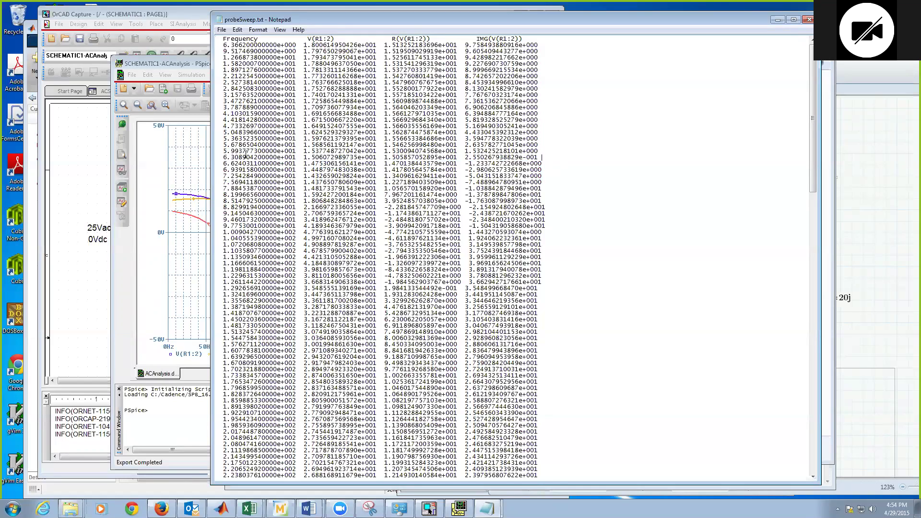
pyautogui.moveTo(217, 157); pyautogui.dragTo(544, 158)
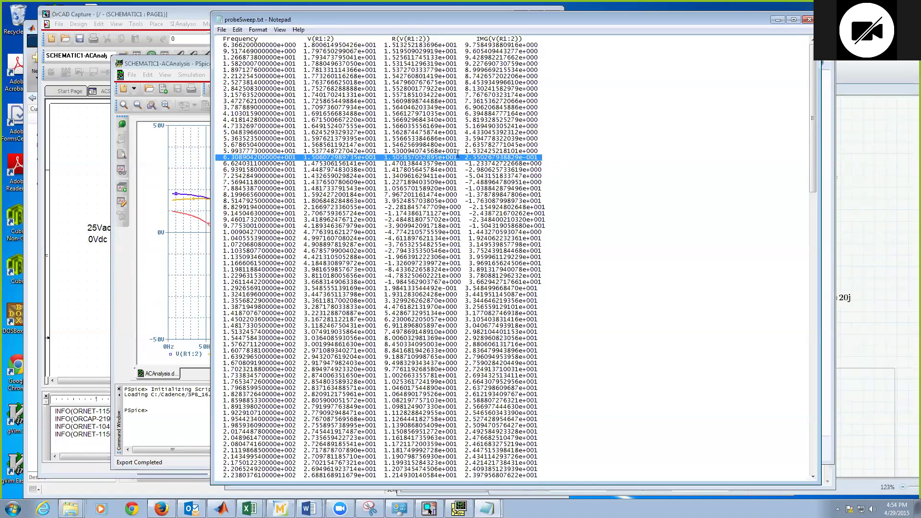
pyautogui.click(174, 255)
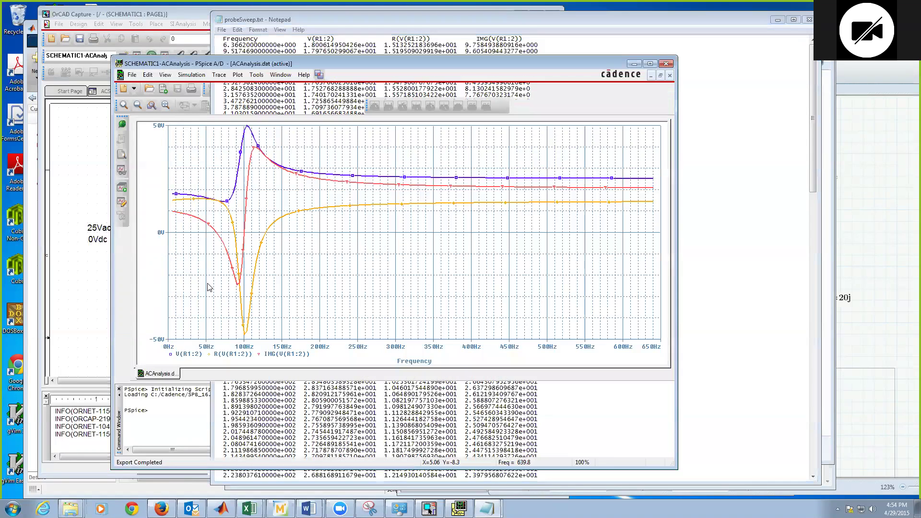
# - Turn on cursors and move cursor 1 along V(R1:2) to about 62 Hz
pyautogui.click(245, 238)
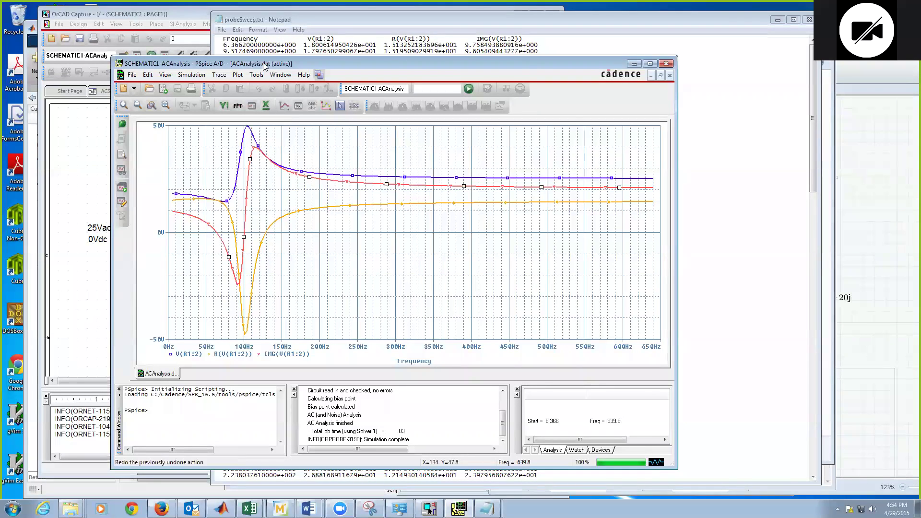
pyautogui.moveTo(264, 63); pyautogui.dragTo(271, 53)
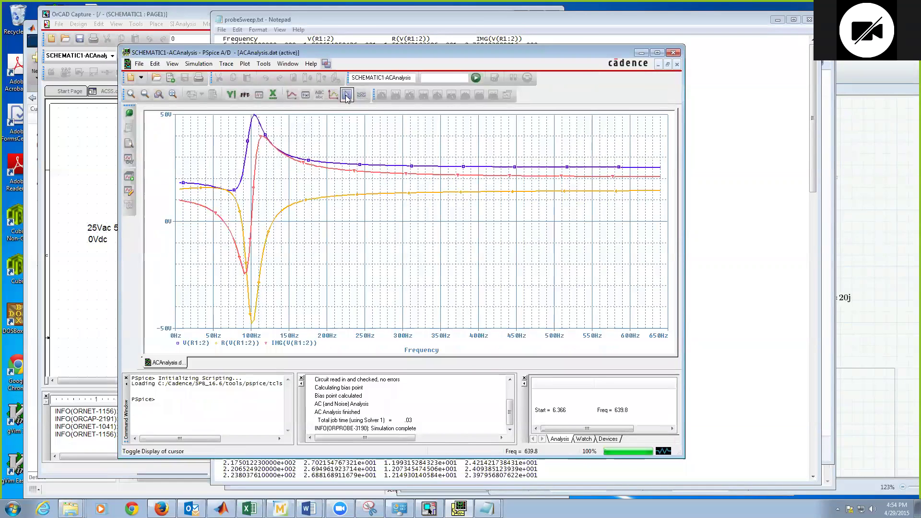
pyautogui.click(347, 95)
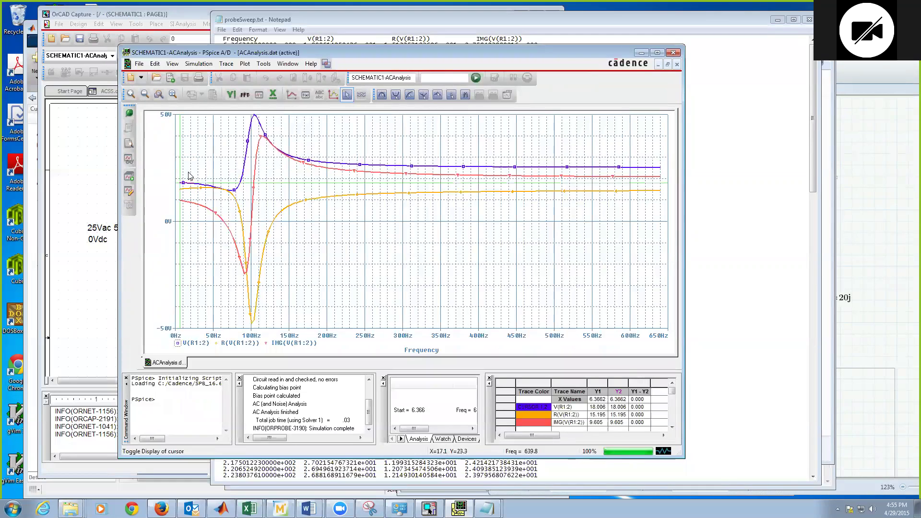
pyautogui.moveTo(182, 174); pyautogui.dragTo(224, 177)
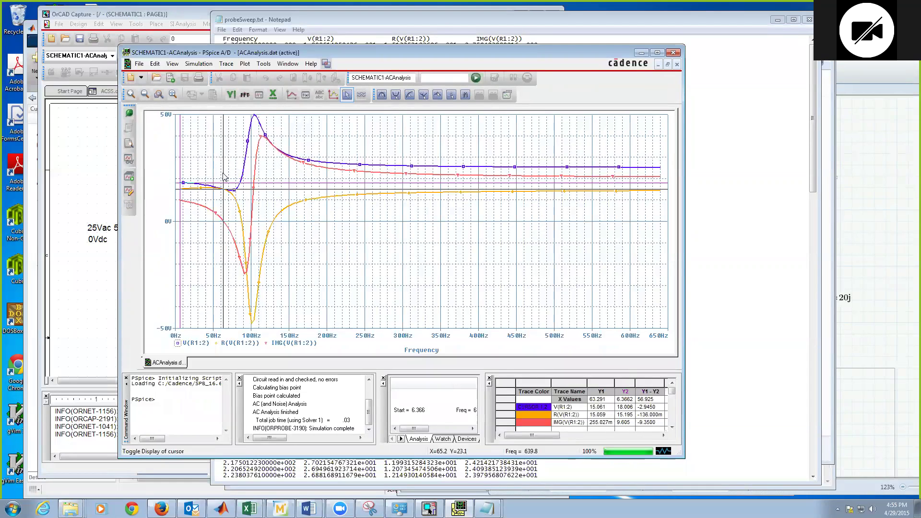
pyautogui.click(222, 246)
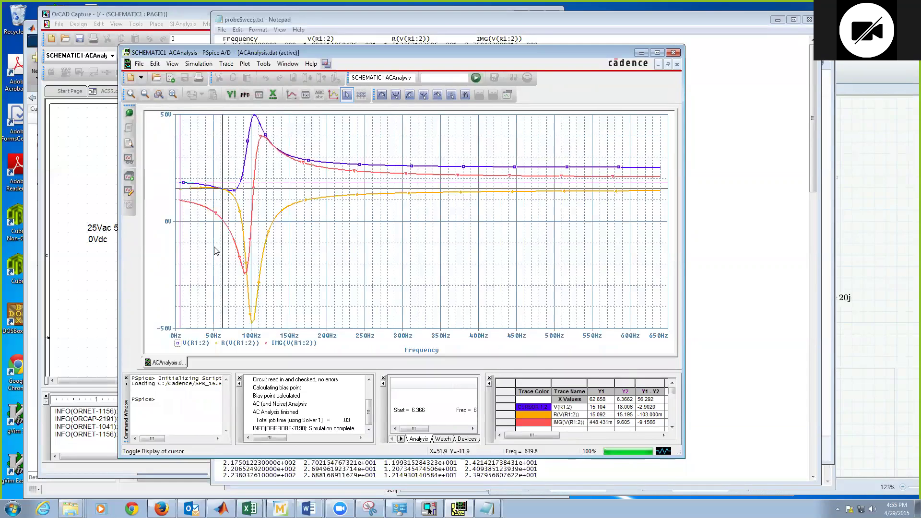
pyautogui.press('Right')
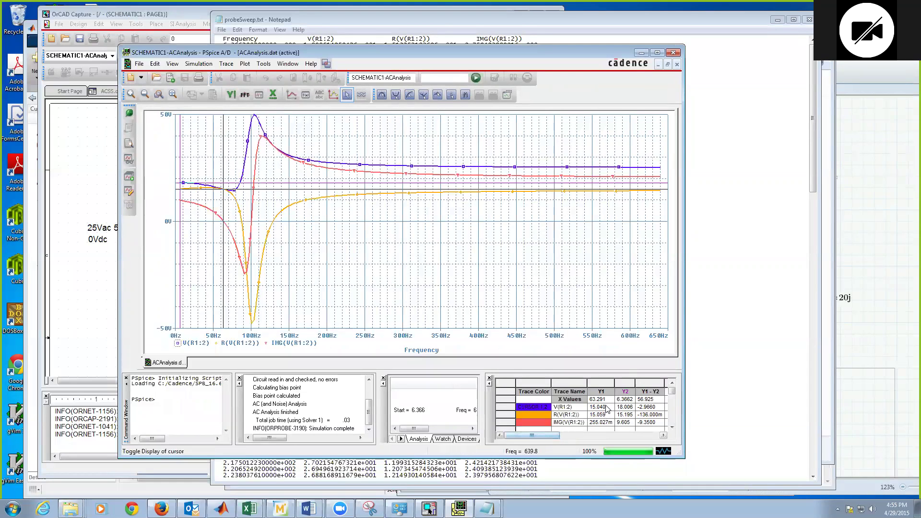
# - Inspect the real and imaginary cursor readings, then settle cursor 1 at about 42 Hz
pyautogui.click(569, 423)
pyautogui.click(607, 417)
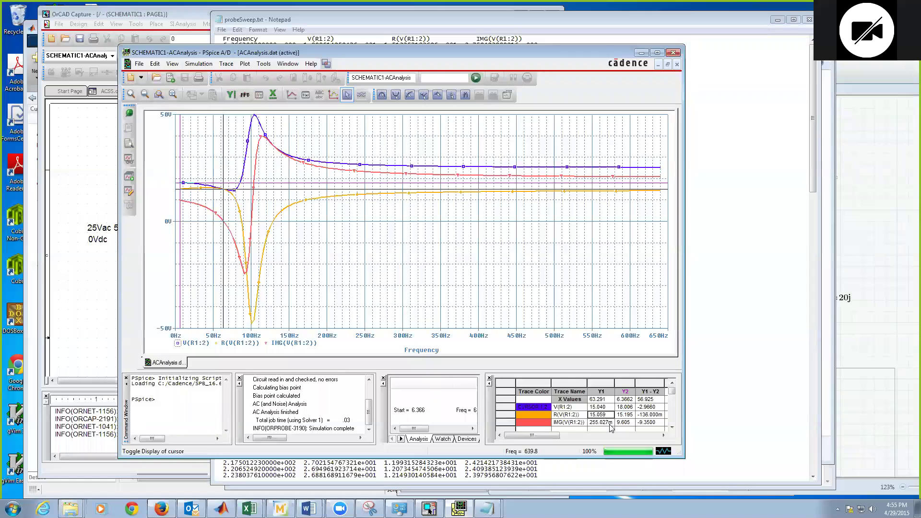
pyautogui.click(607, 425)
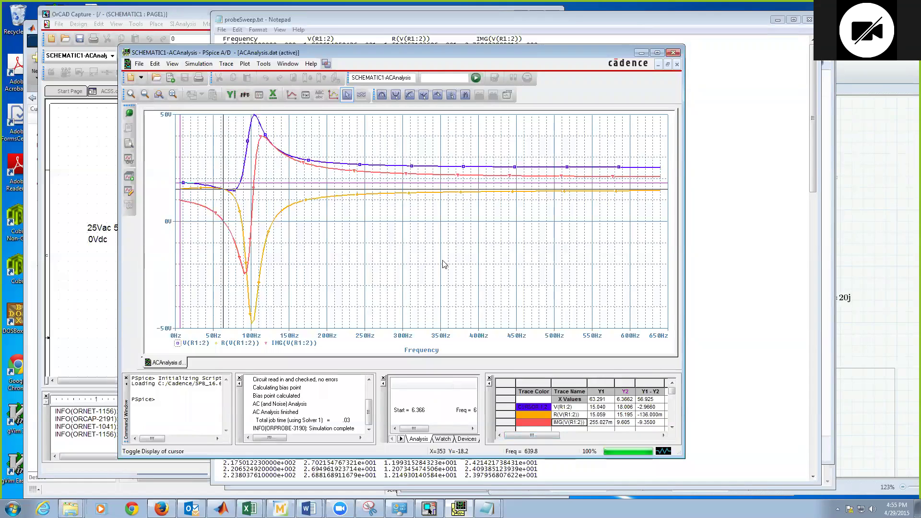
pyautogui.click(217, 219)
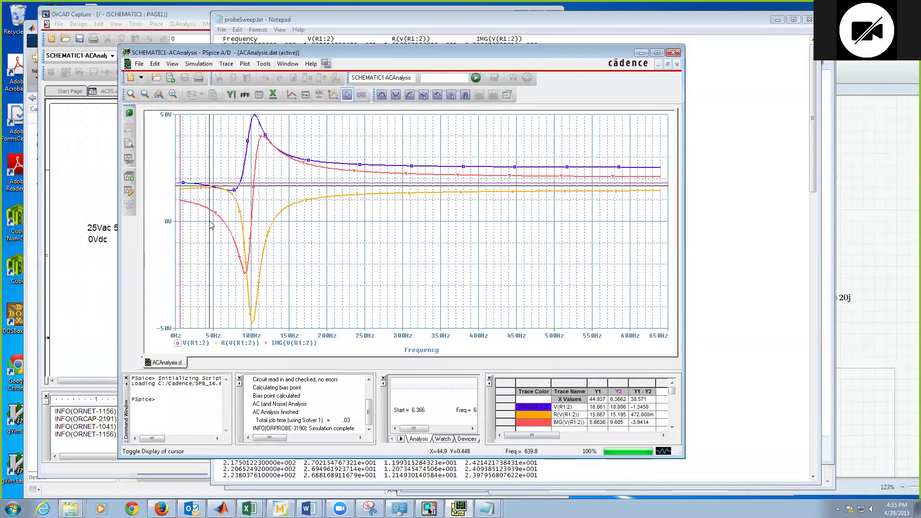
pyautogui.click(220, 221)
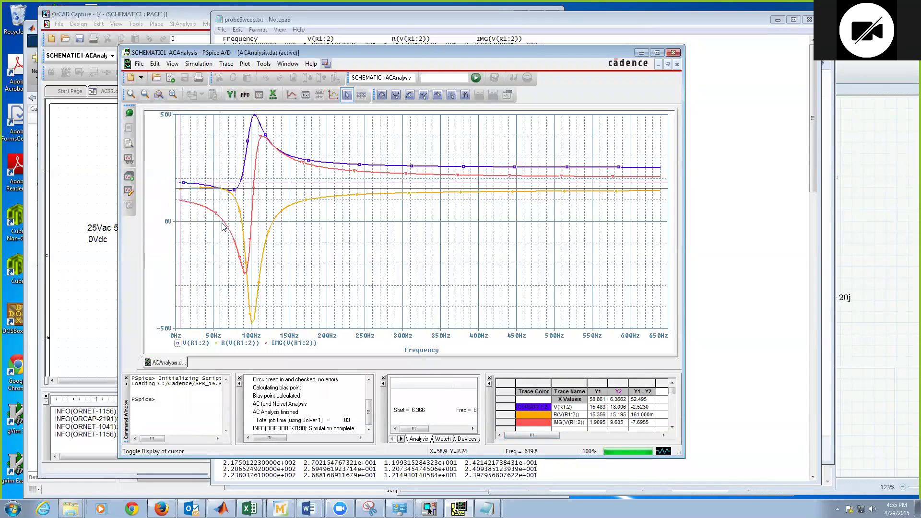
pyautogui.click(198, 196)
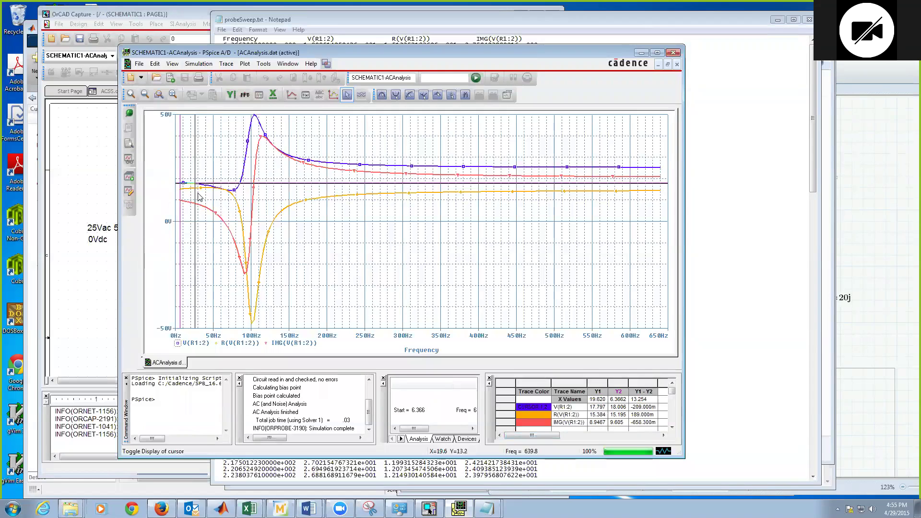
pyautogui.click(207, 196)
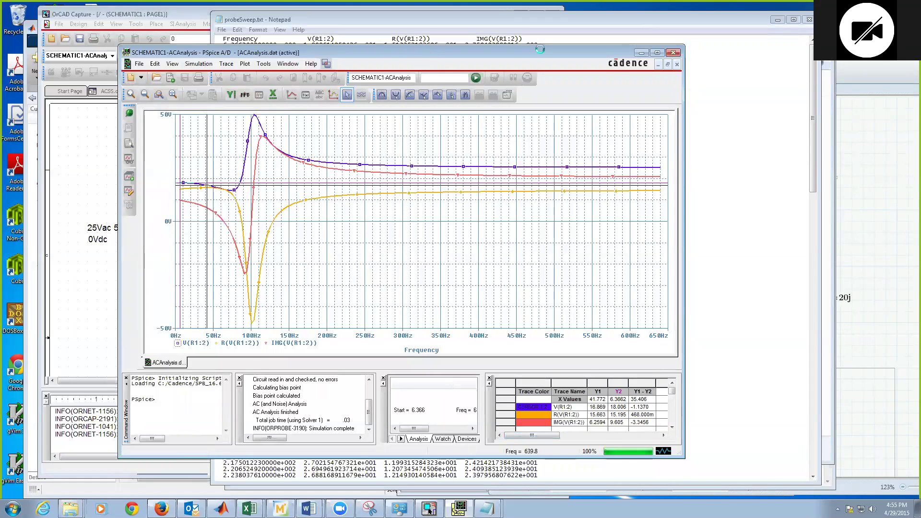
# - Bring the OrCAD Capture schematic forward and select all its parts and wires
pyautogui.moveTo(430, 54); pyautogui.dragTo(540, 49)
pyautogui.click(169, 160)
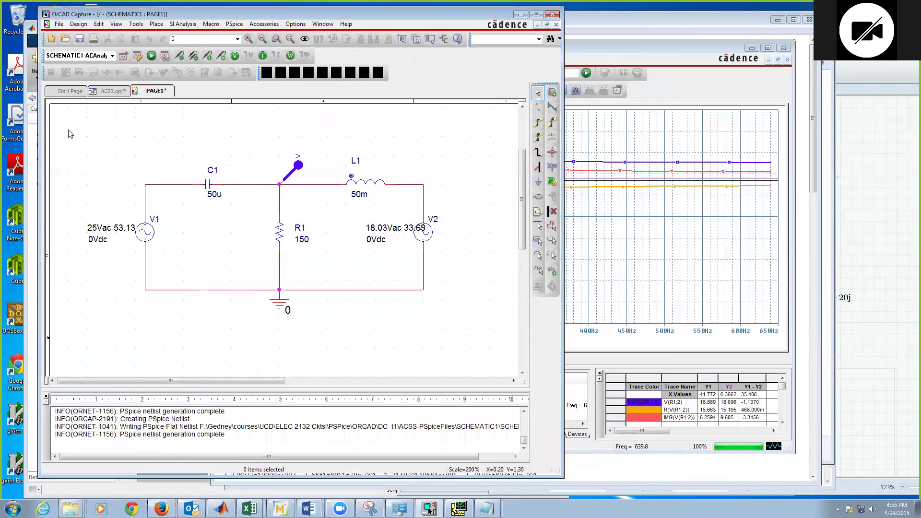
pyautogui.moveTo(69, 133); pyautogui.dragTo(475, 338)
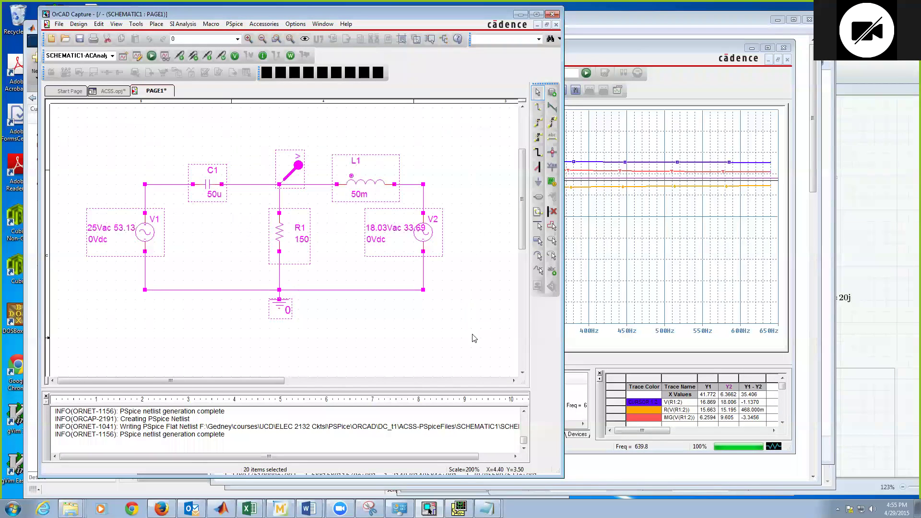